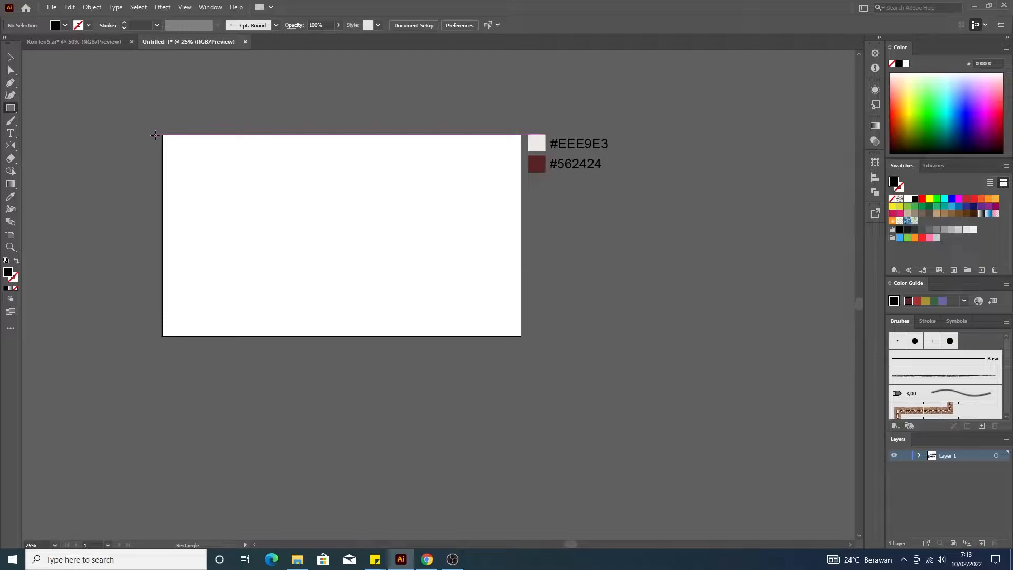
- Draw a 1920 × 1080 px rectangle that covers the whole artboard
drag(162, 135, 521, 337)
scroll(289, 163, up, 1)
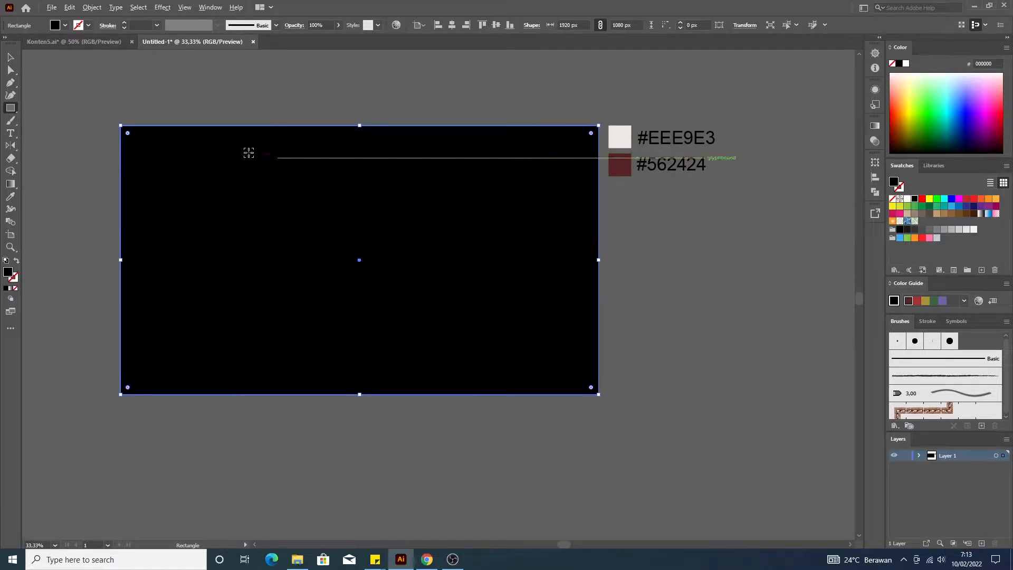
scroll(152, 110, up, 1)
scroll(151, 110, down, 1)
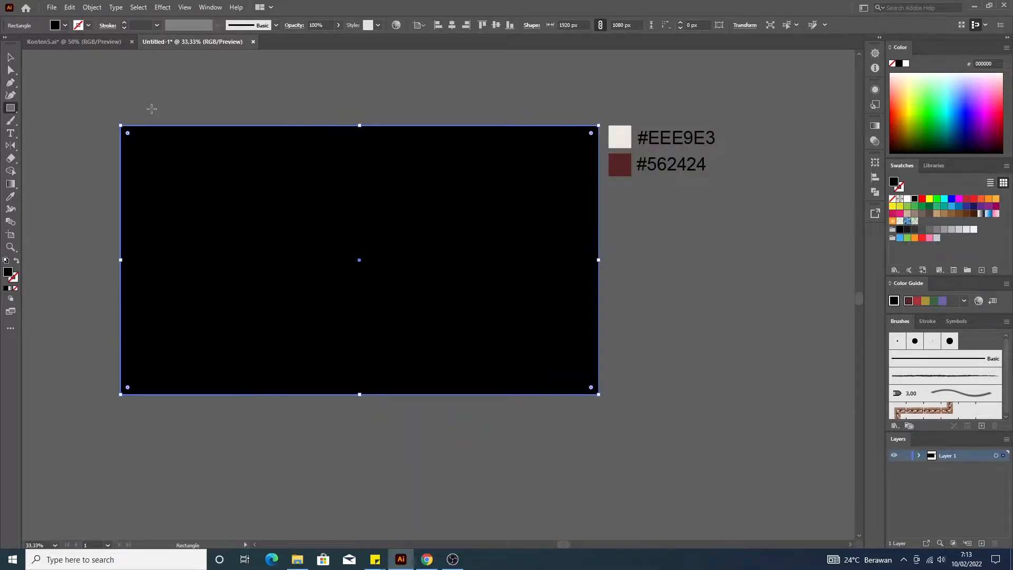
- Fill the background rectangle with the dark red #562424 sampled from the reference swatch beside the artboard
key(v)
click(223, 109)
click(415, 221)
key(i)
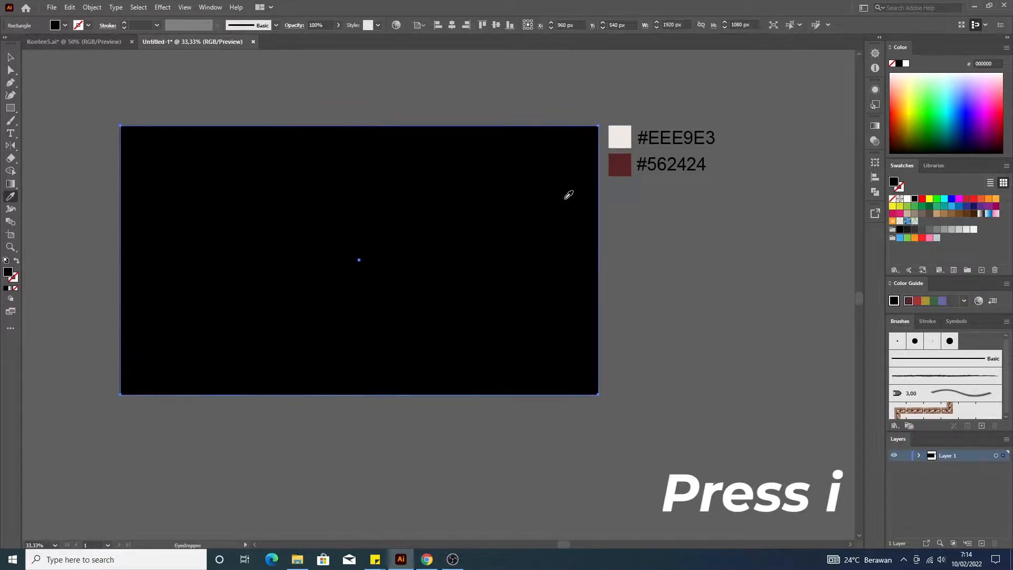
click(620, 165)
key(v)
click(623, 255)
- Lock the background rectangle and Layer 1, and add a new layer above it
click(165, 168)
key(a)
key(ctrl+2)
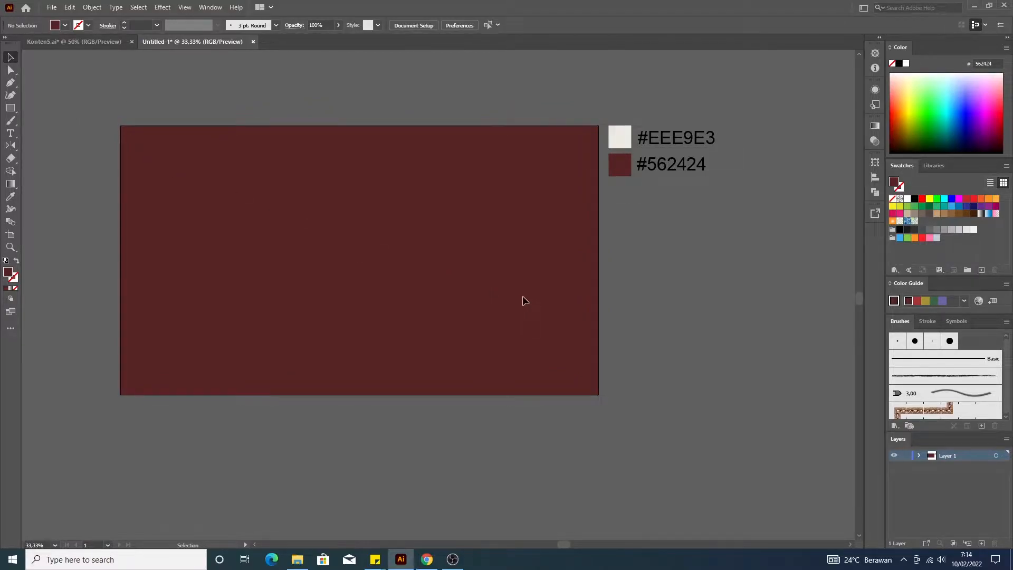
click(982, 544)
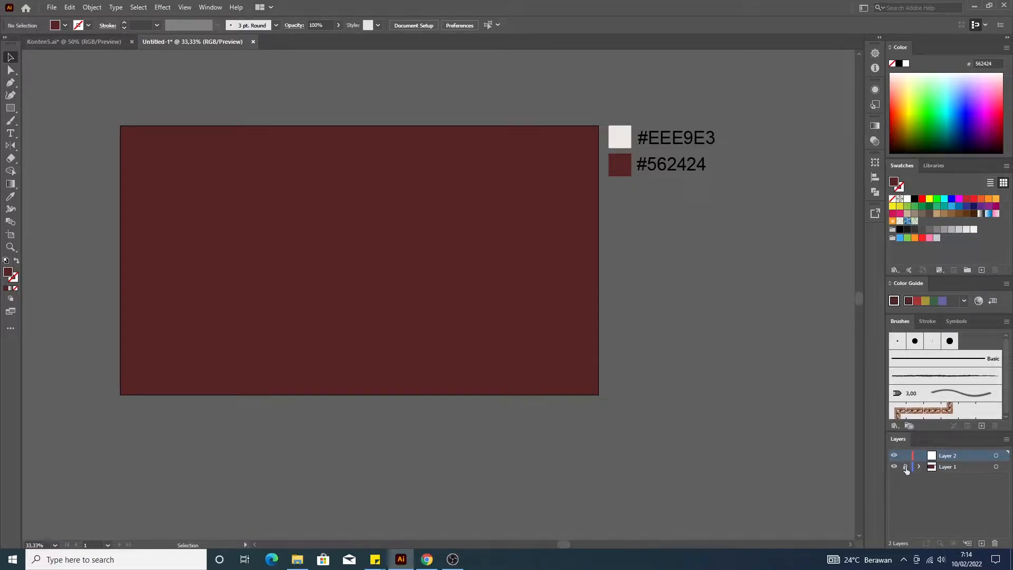
- Add the text "Hawkins" in the Haydes font and enlarge it to about 206.5 pt in the middle of the artboard
click(11, 134)
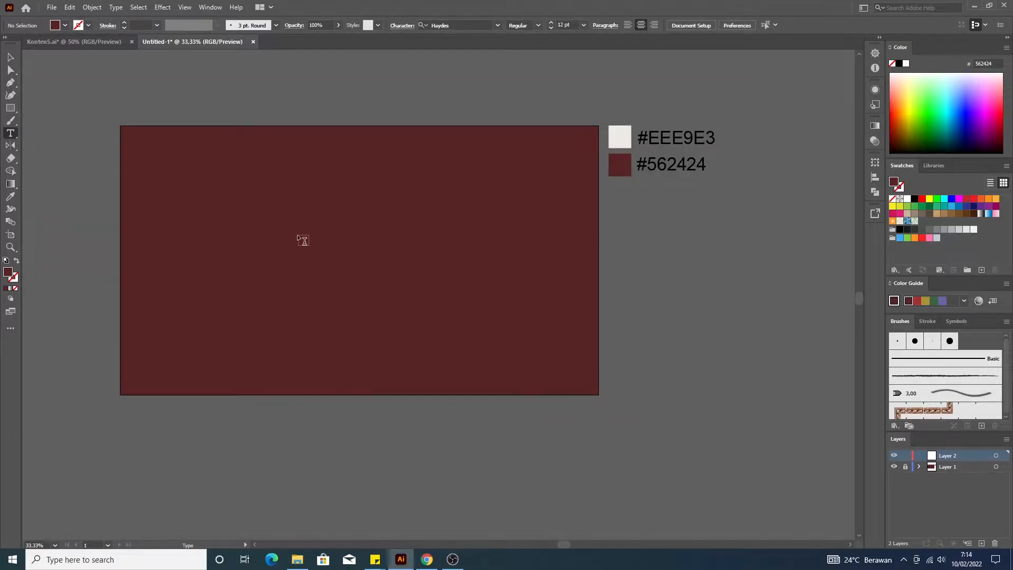
click(303, 240)
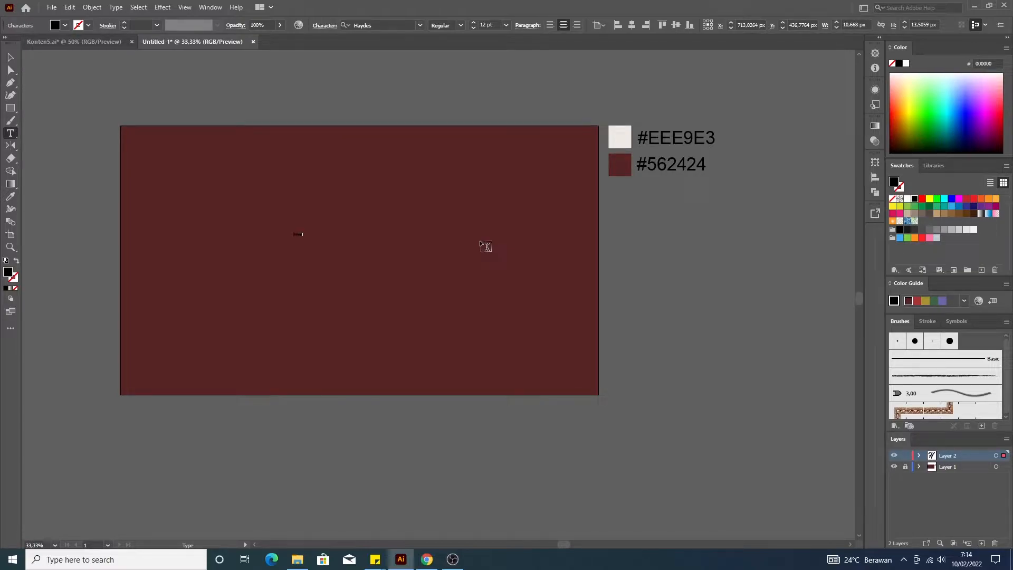
click(9, 56)
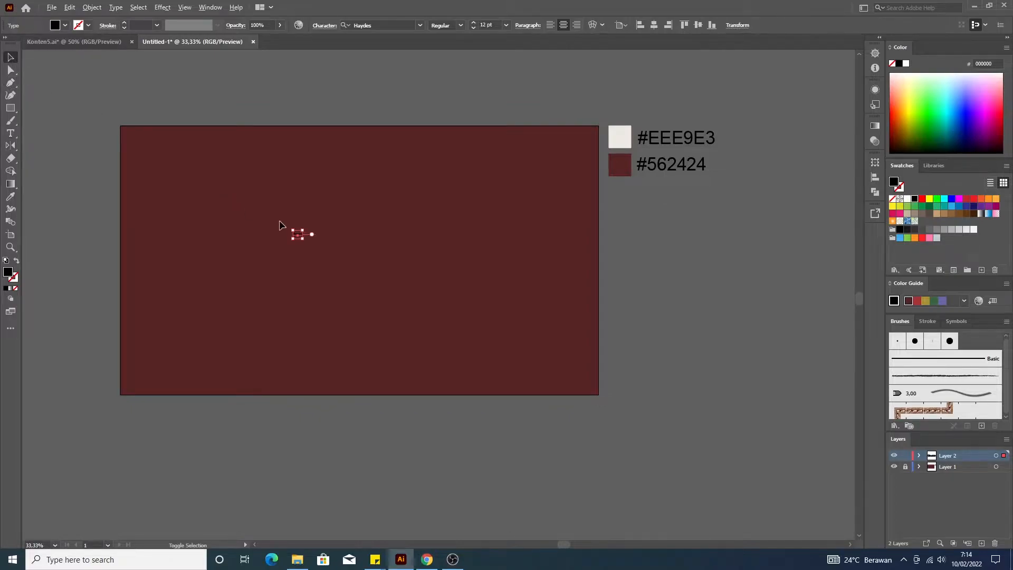
drag(305, 241, 373, 296)
drag(347, 238, 401, 254)
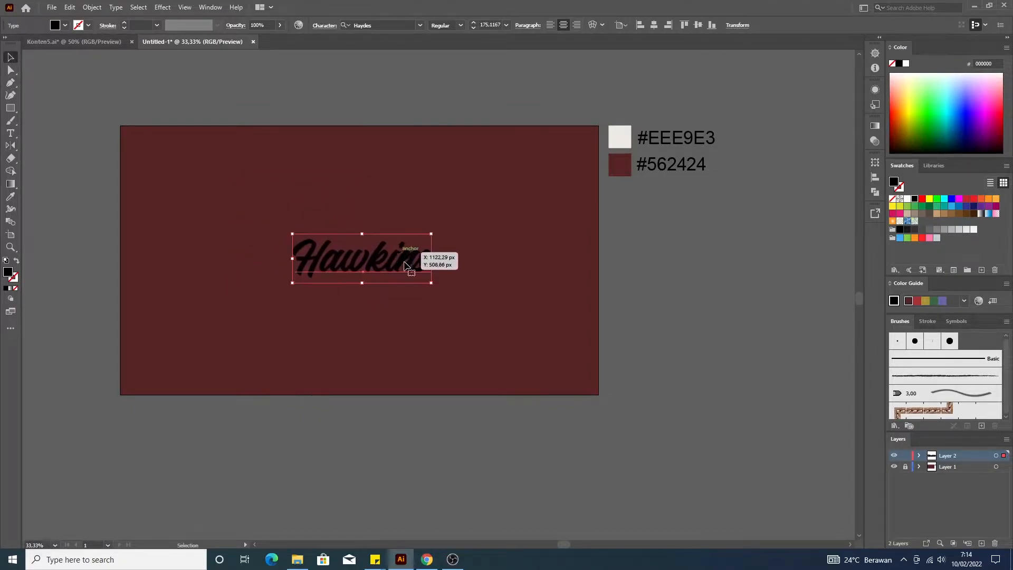
drag(432, 286, 443, 284)
scroll(315, 248, up, 2)
scroll(395, 270, down, 1)
scroll(417, 271, up, 1)
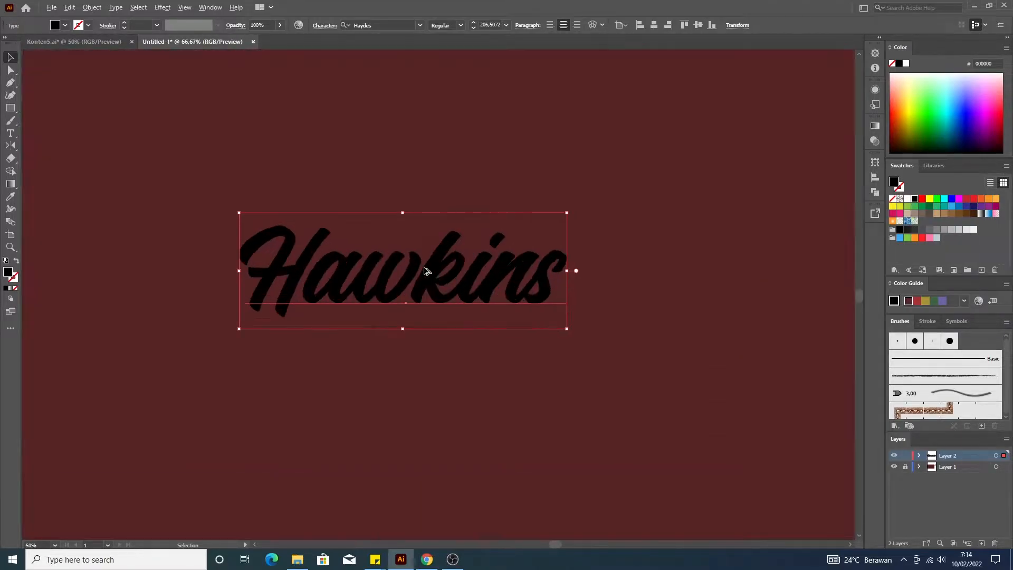
- Convert the Hawkins text to outlines
key(ctrl+shift+a)
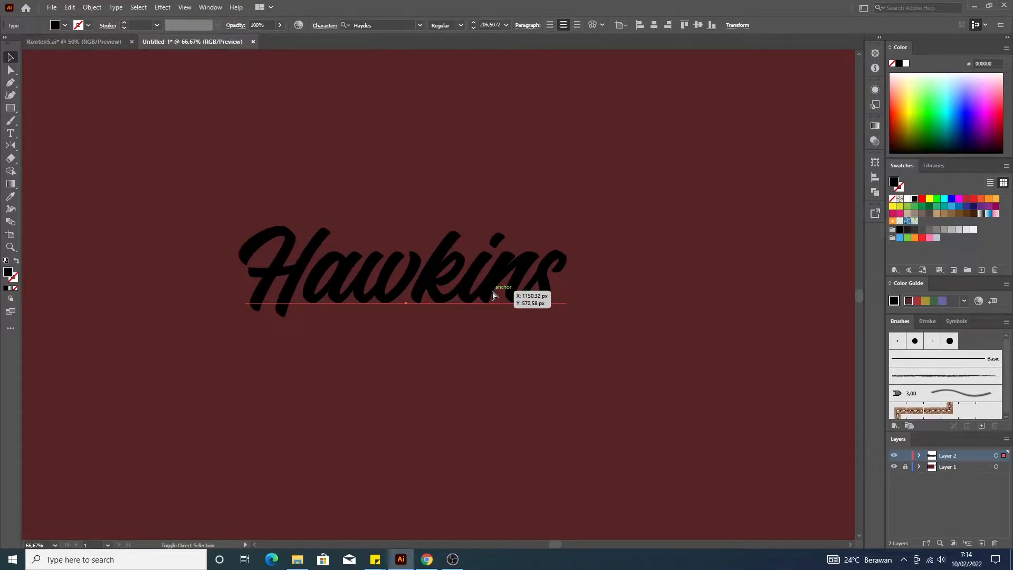
click(493, 294)
click(506, 355)
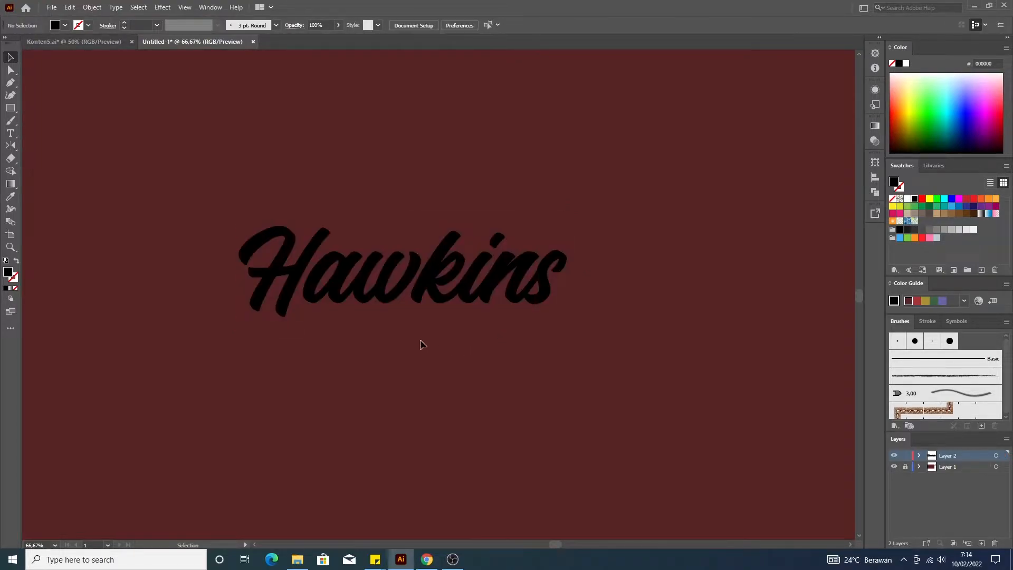
drag(409, 351, 585, 269)
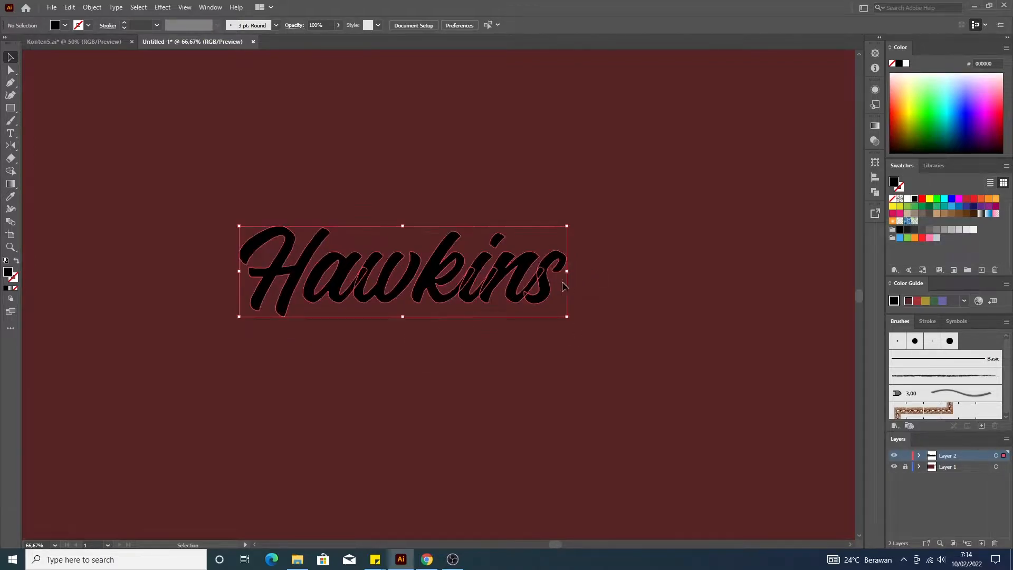
- Within the outlined Hawkins group, nudge the letters k, i, n and s slightly left, closer to the w
double_click(445, 305)
click(446, 302)
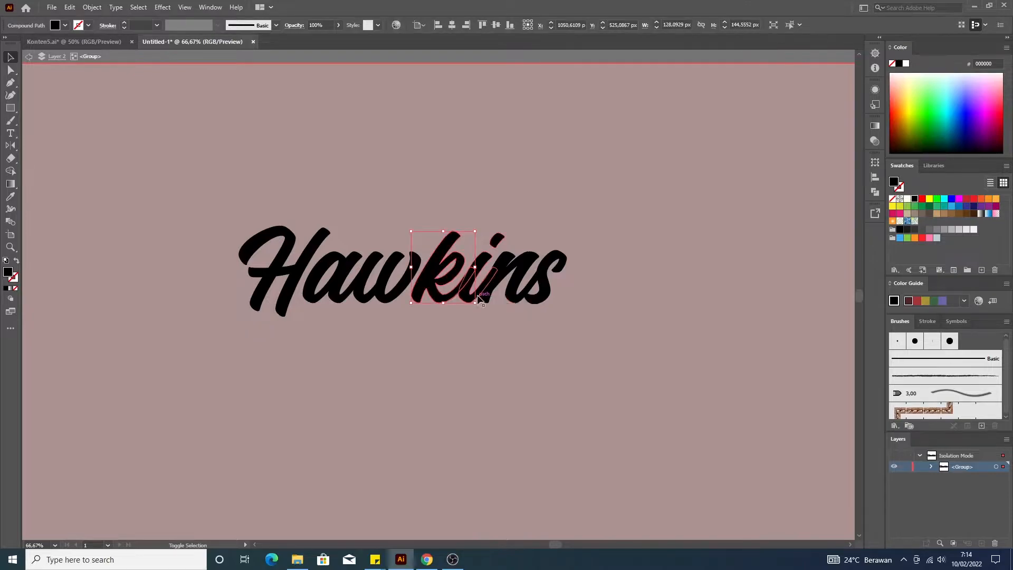
shift+click(551, 263)
drag(551, 262, 551, 262)
key(Left)
key(Left)
key(Left)
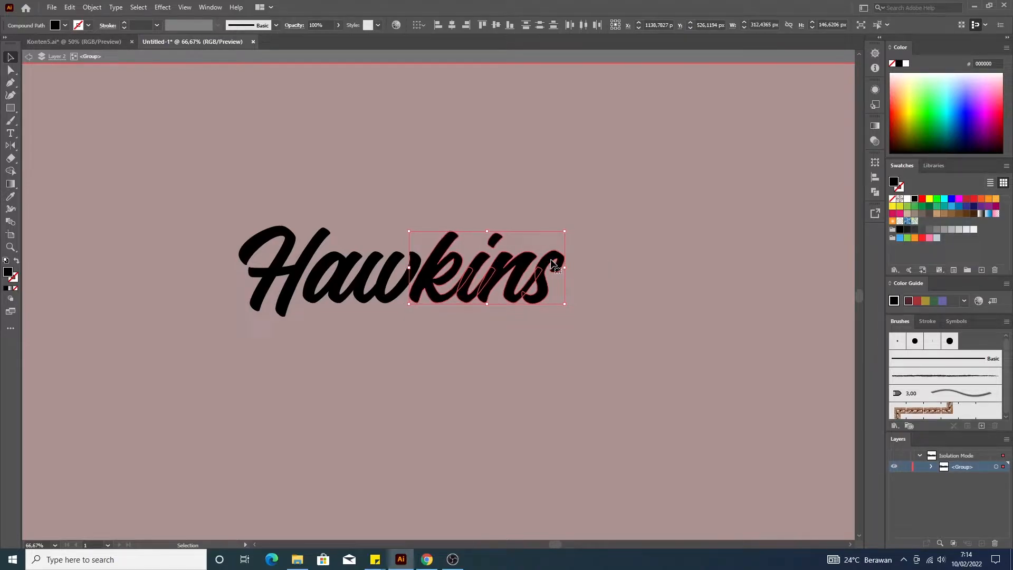
click(596, 250)
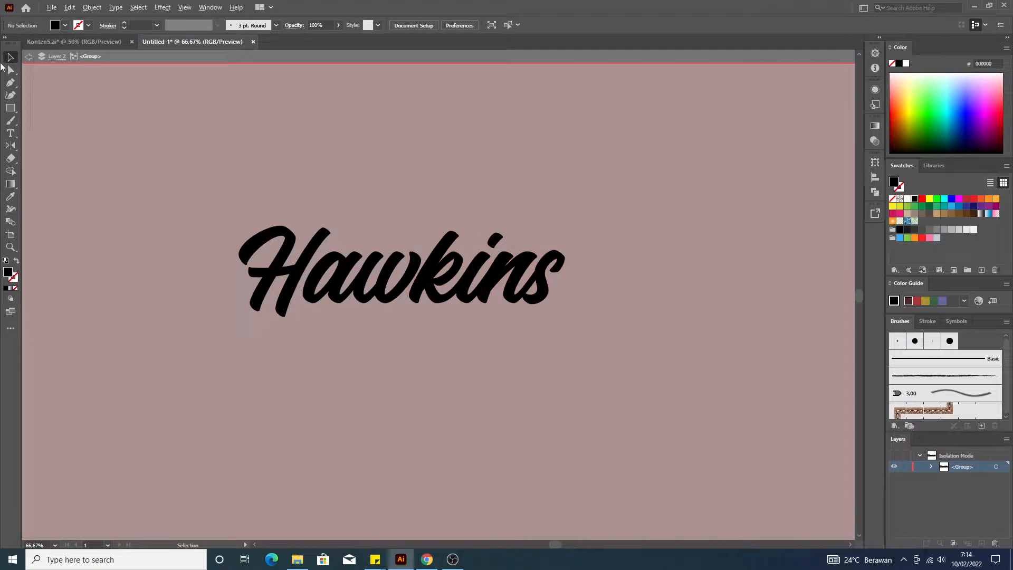
click(30, 58)
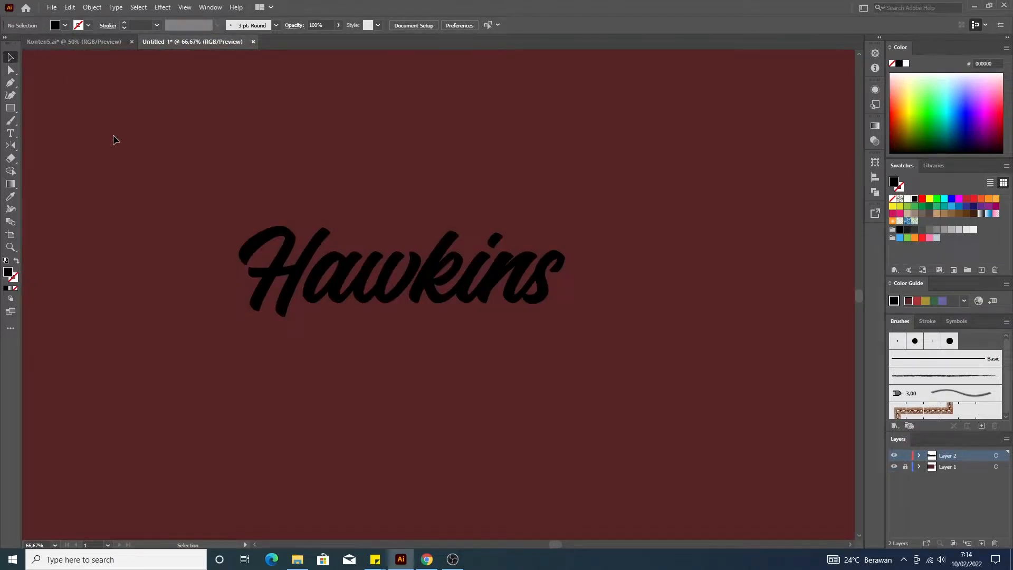
- Add a single underlined Haydes glyph above Hawkins, enlarge it to about 220.65 pt and convert it to outlines
click(9, 136)
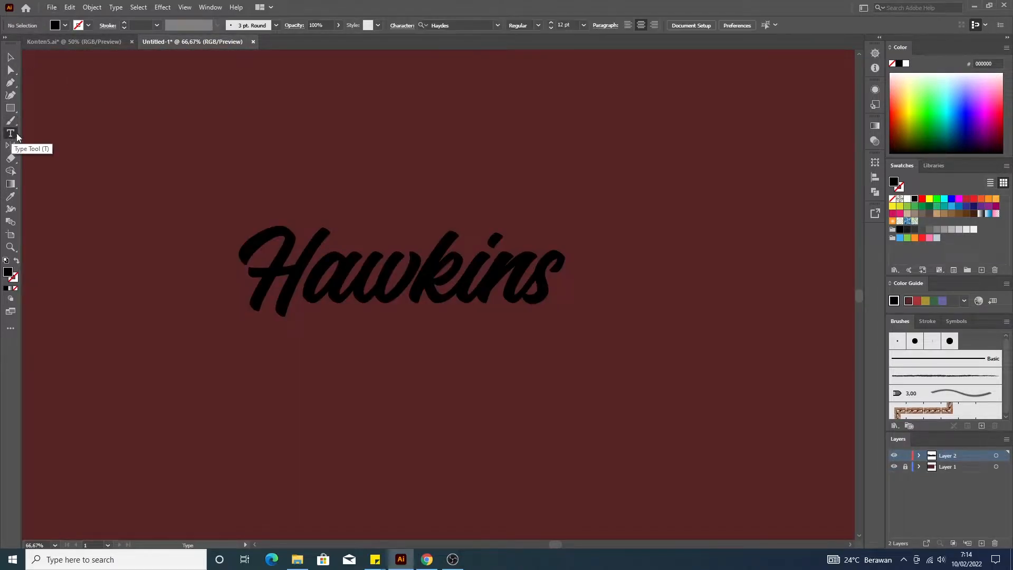
click(363, 131)
key(BackSpace)
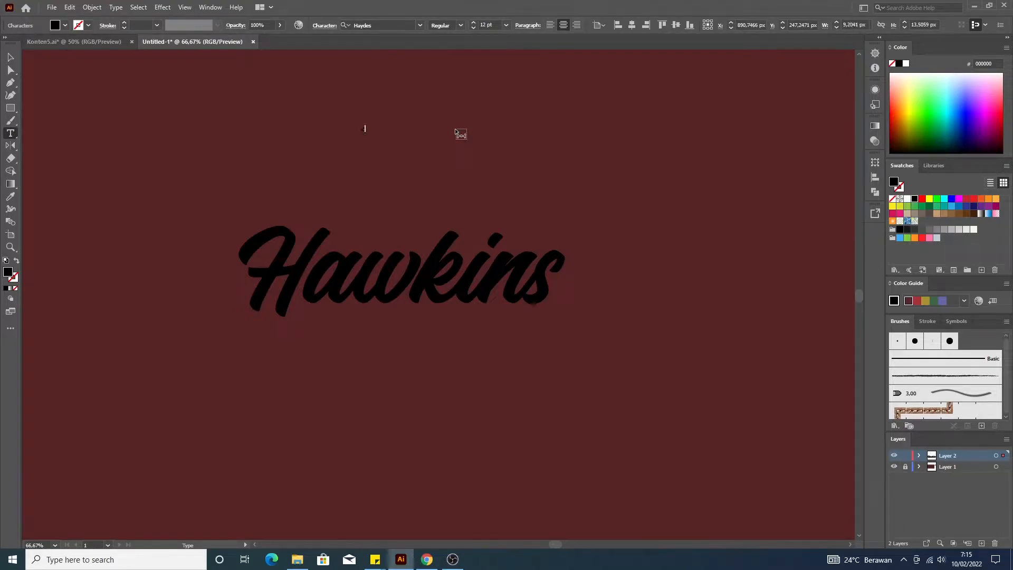
click(11, 57)
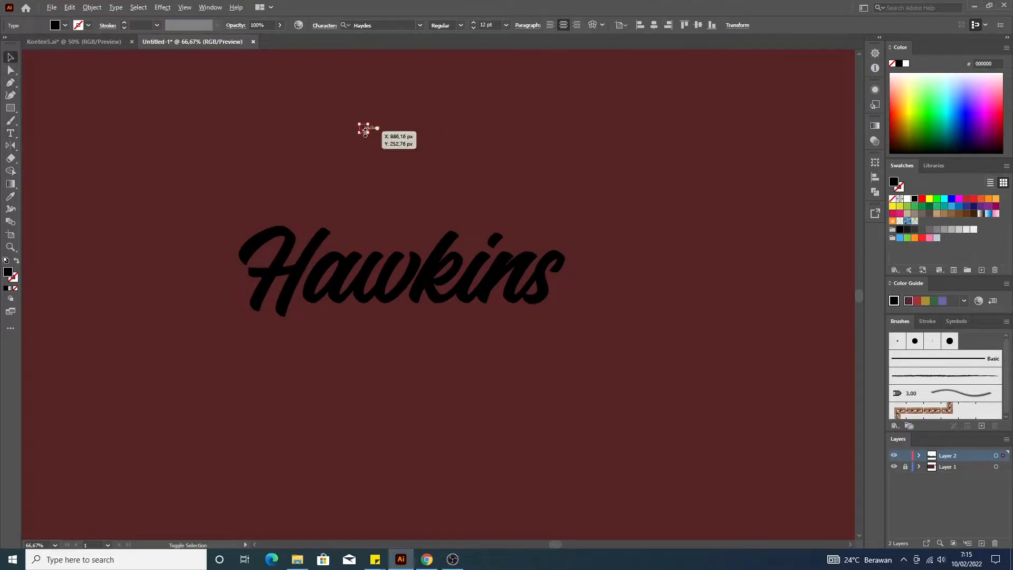
drag(368, 130, 405, 191)
key(ctrl+shift+a)
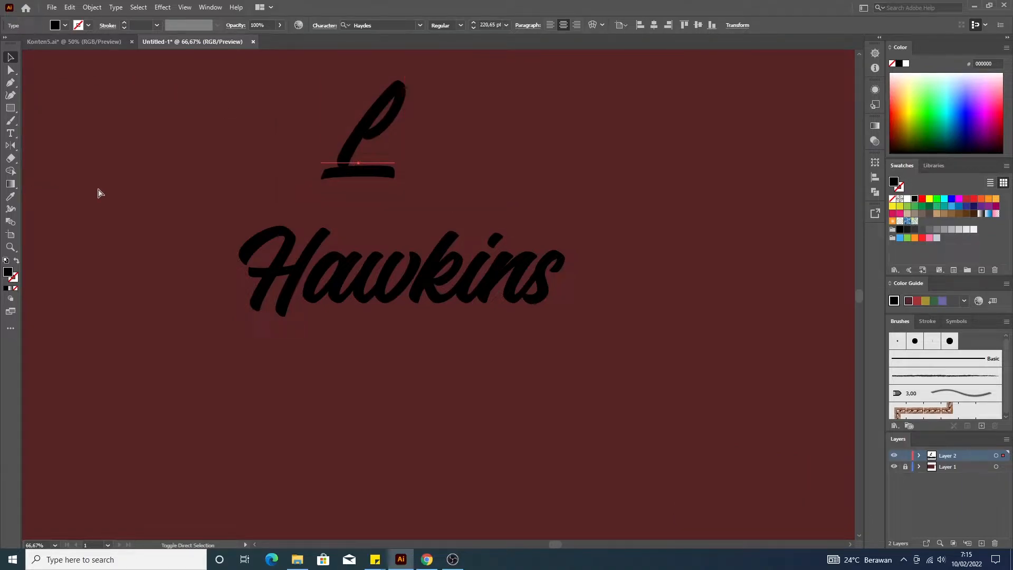
key(ctrl+shift+o)
- Cut through the outlined glyph above its underline bar with the Eraser tool and delete the upper piece
click(11, 158)
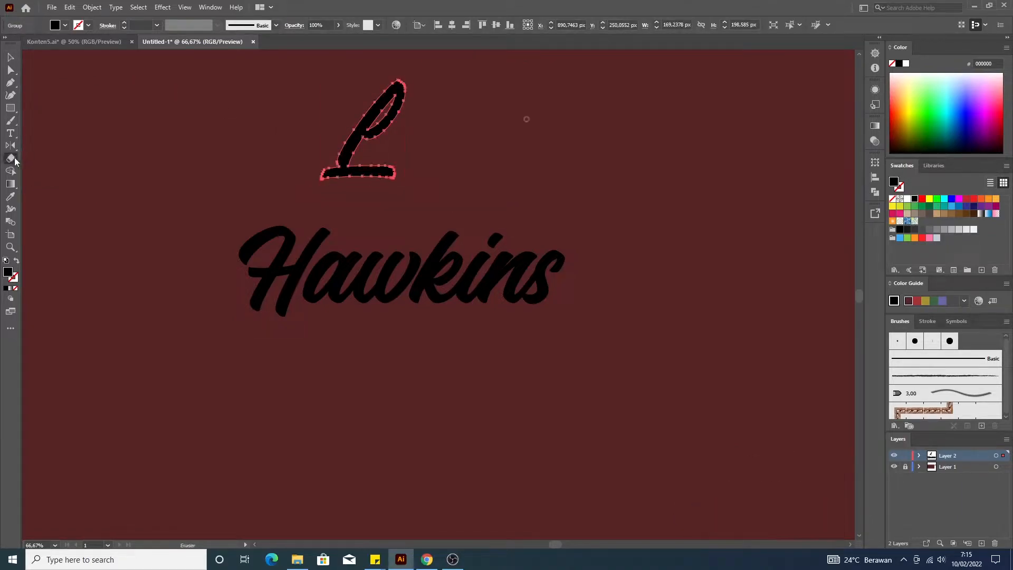
drag(329, 152, 425, 158)
key(v)
click(385, 124)
click(385, 131)
double_click(389, 137)
click(385, 122)
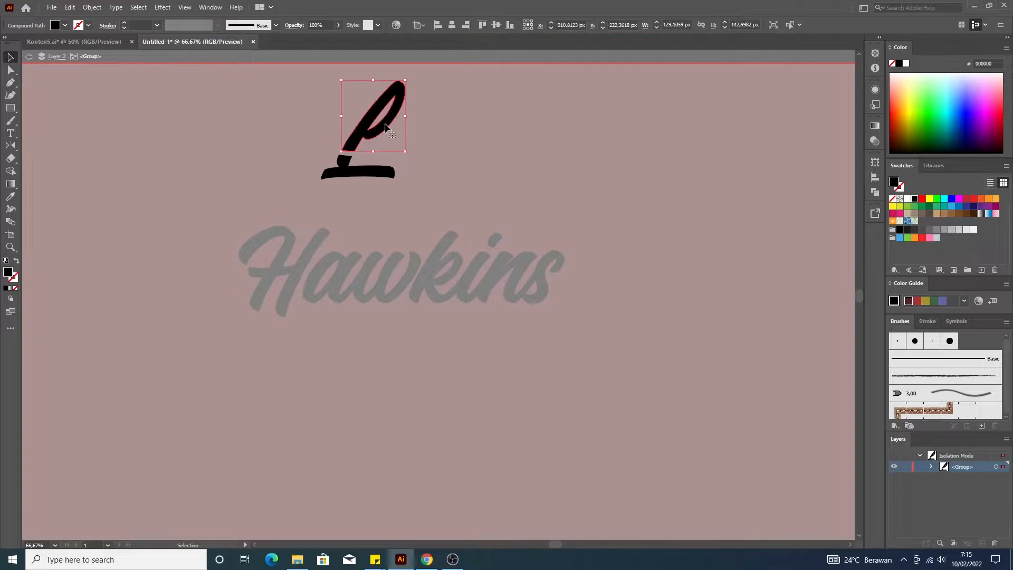
key(Delete)
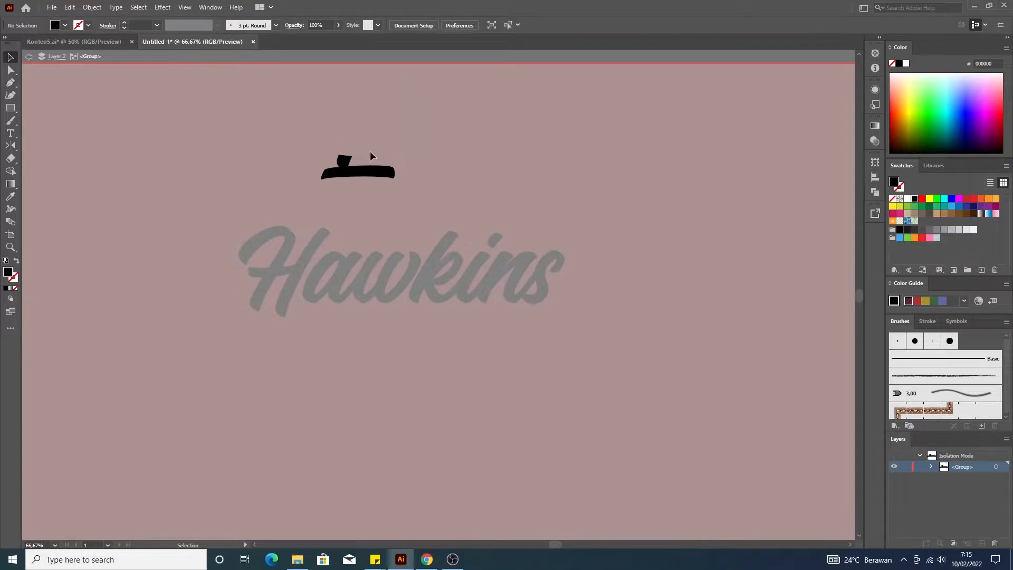
click(31, 59)
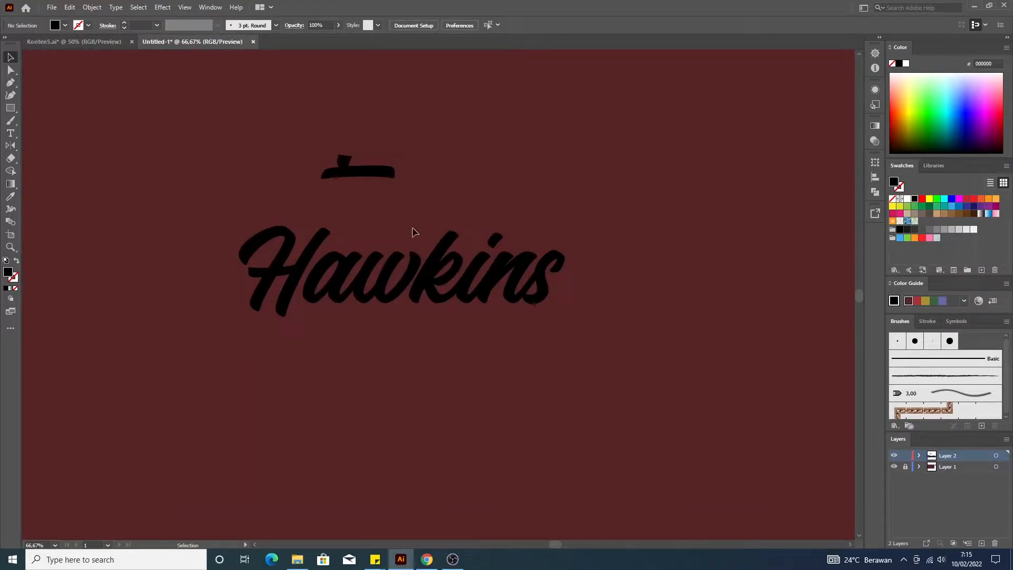
- Delete the leftover stub's anchor points with the Pen tool so only the smooth underline bar remains
click(362, 174)
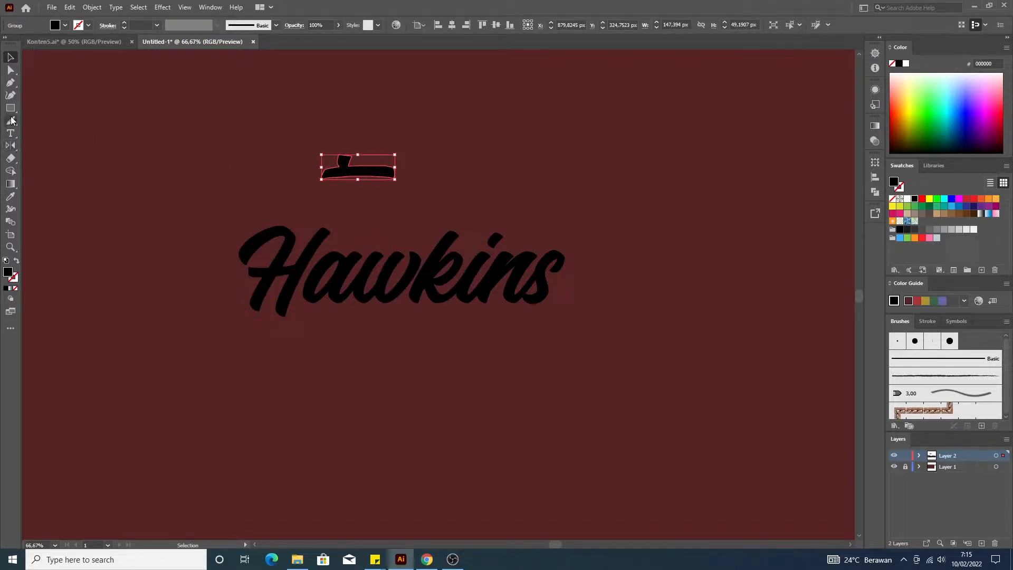
click(10, 81)
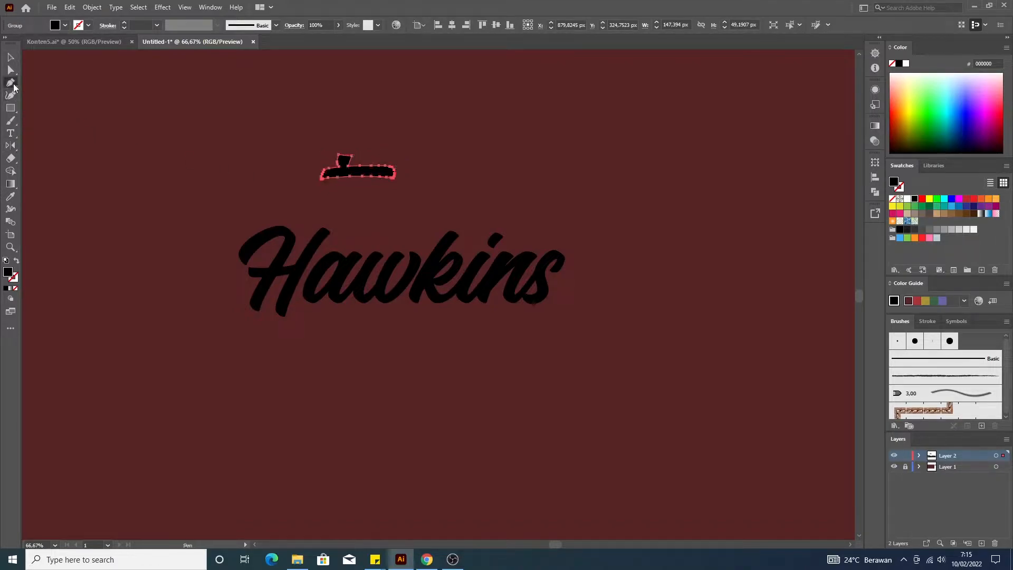
scroll(322, 144, up, 1)
scroll(322, 144, up, 5)
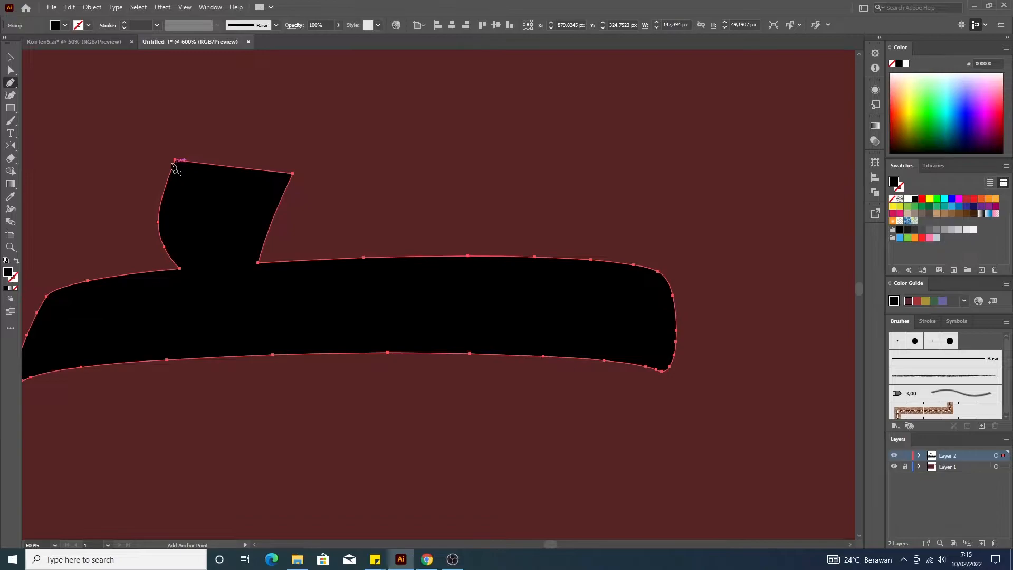
click(176, 159)
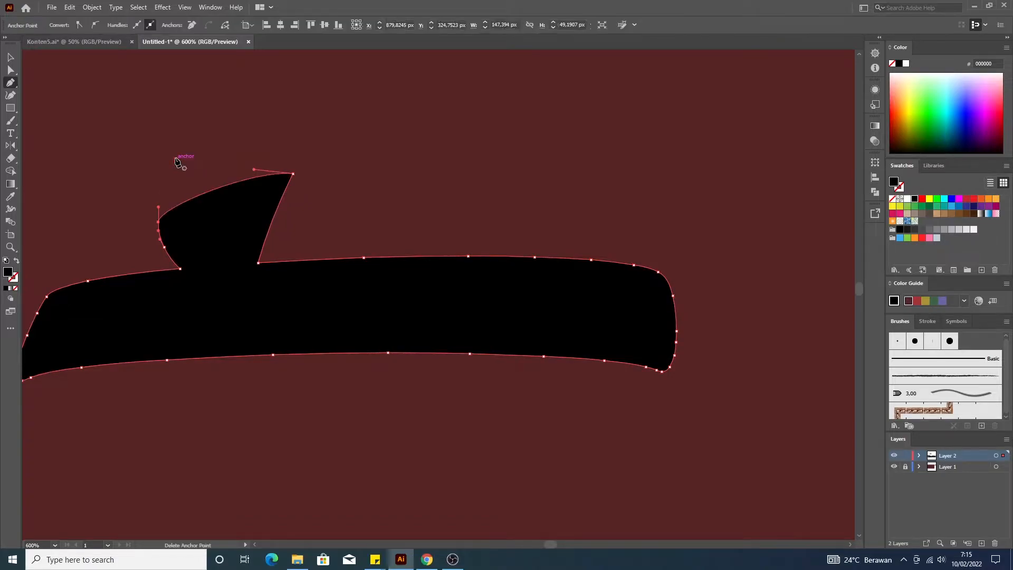
click(293, 174)
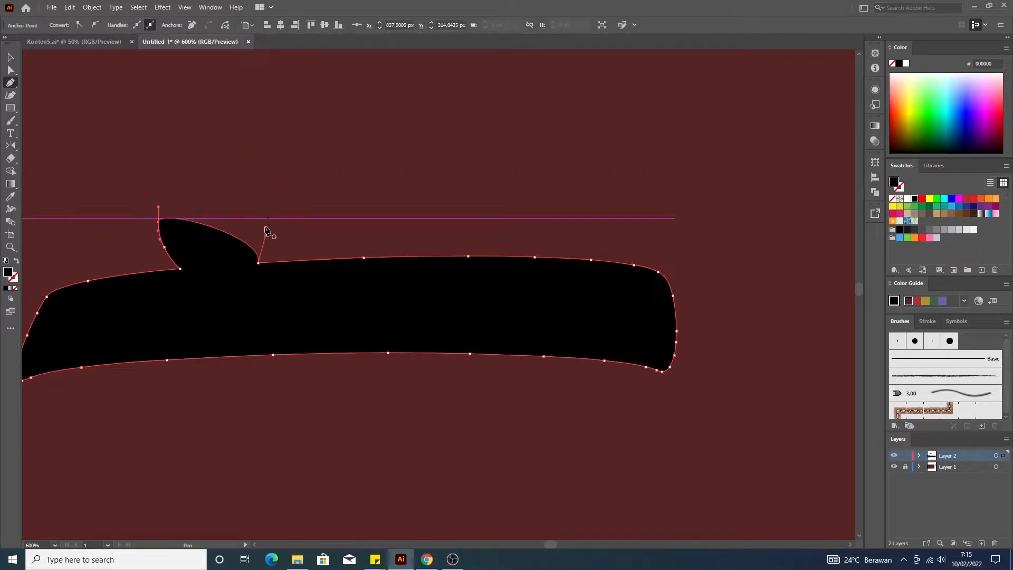
click(258, 263)
click(159, 222)
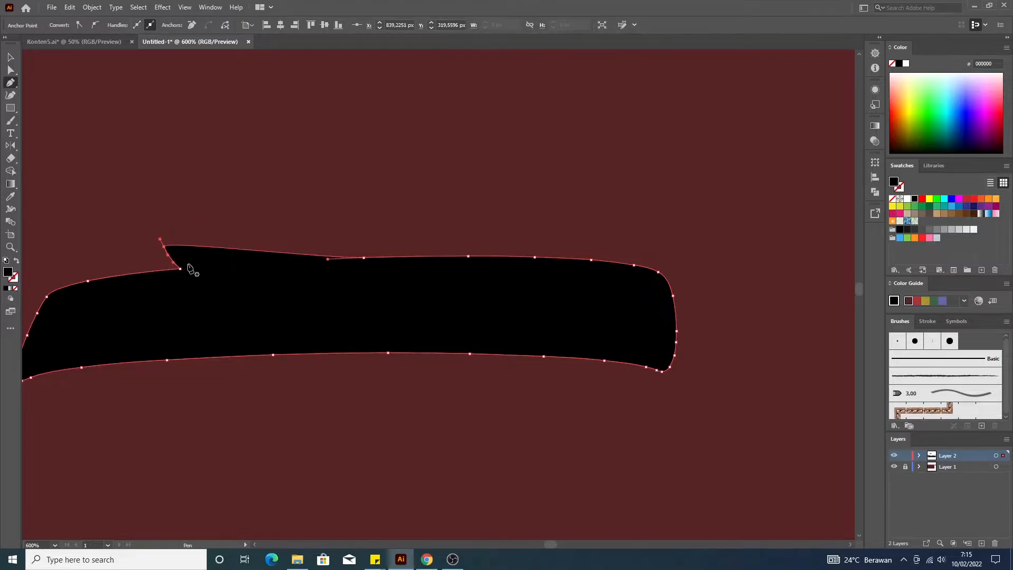
click(165, 247)
click(182, 269)
scroll(346, 223, down, 4)
key(v)
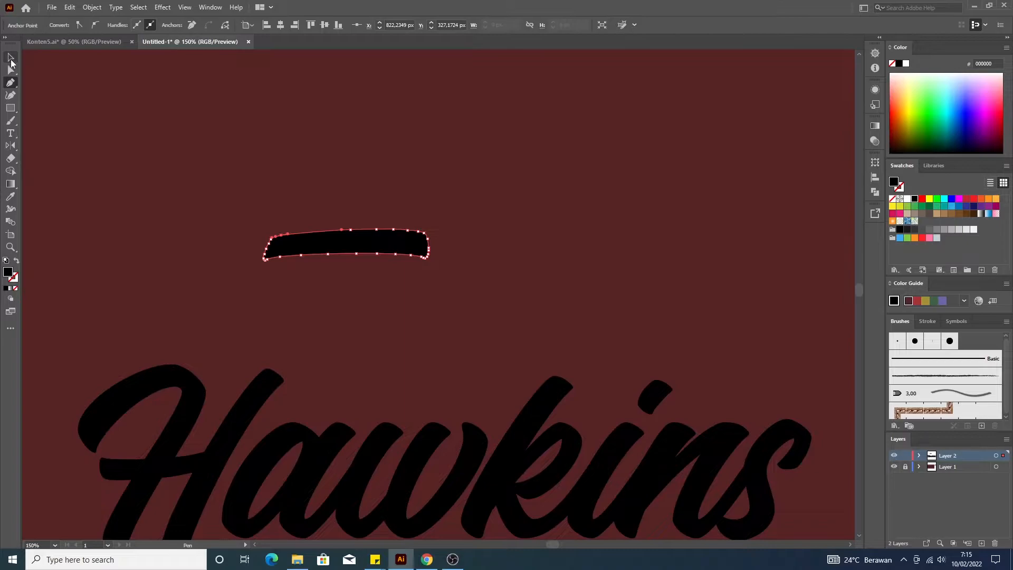
click(216, 174)
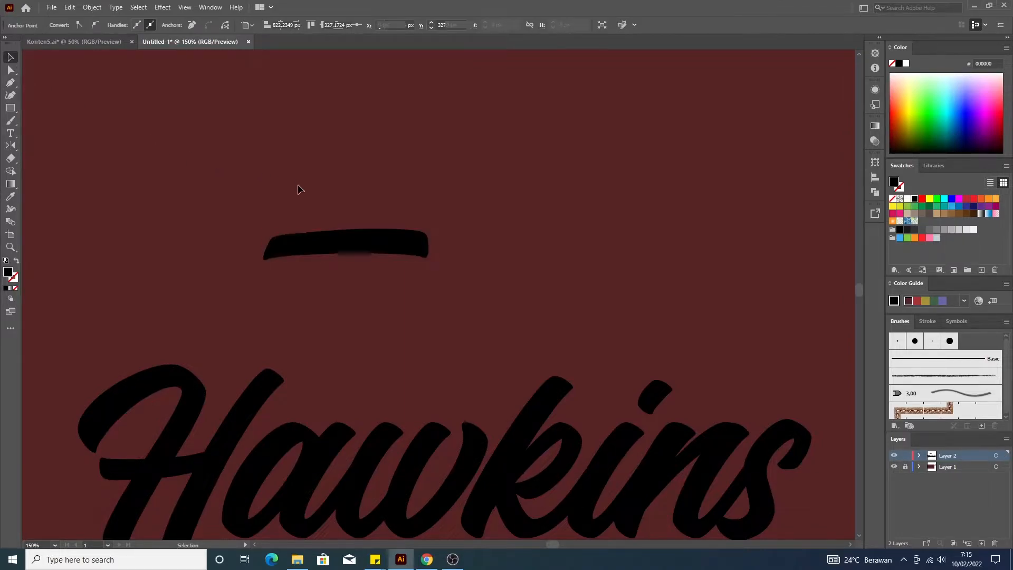
- Move the bar beneath the Hawkins lettering, enlarge it to about twice its width, and select it together with the lettering
scroll(299, 187, down, 2)
mouse_move(332, 214)
mouse_down()
mouse_move(373, 331)
mouse_move(380, 455)
mouse_move(385, 436)
mouse_up()
scroll(387, 439, down, 1)
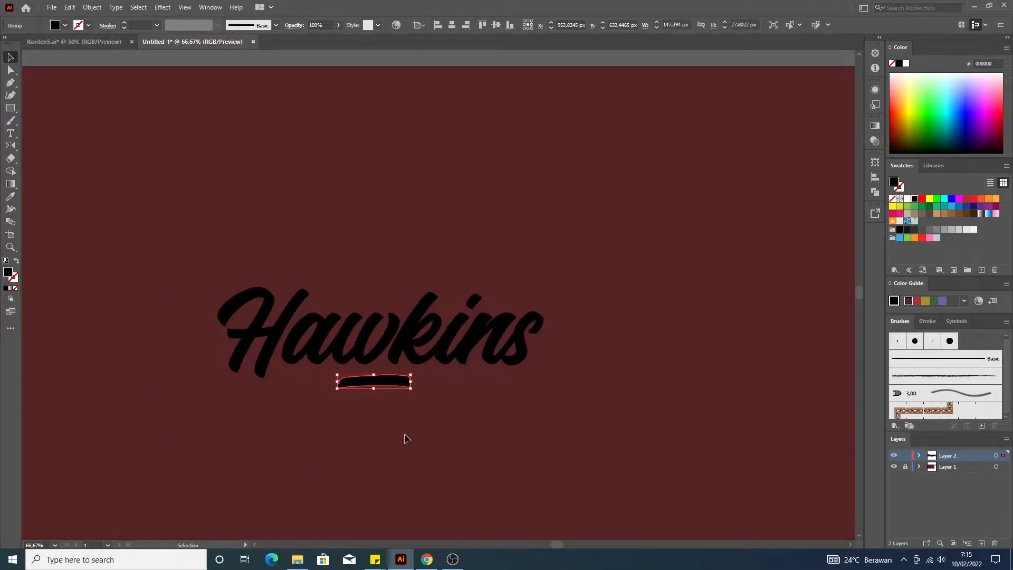
scroll(406, 438, down, 2)
drag(411, 339, 449, 345)
shift+click(417, 302)
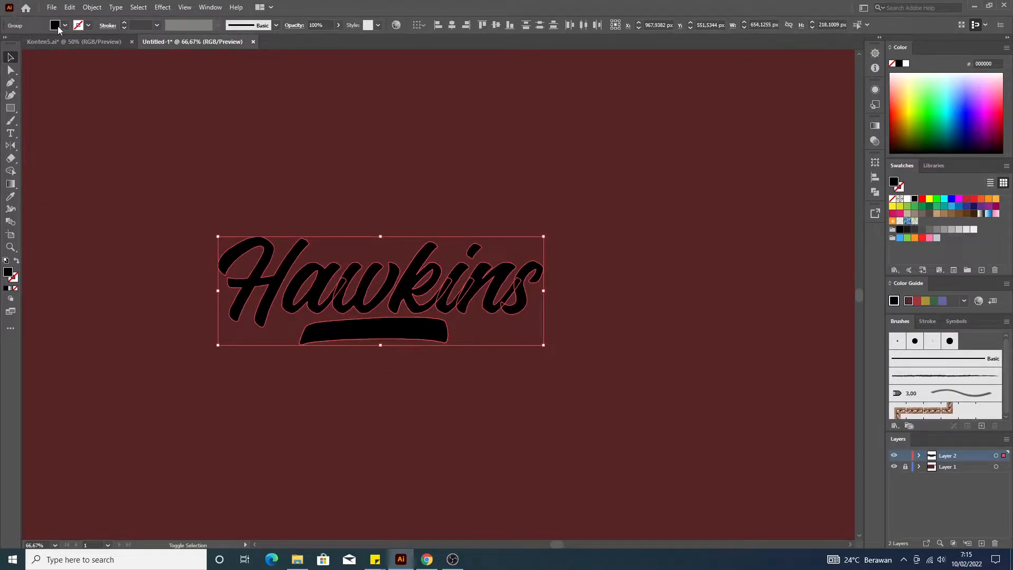
- Fill the Hawkins lettering and its underline bar with white
click(66, 25)
click(21, 43)
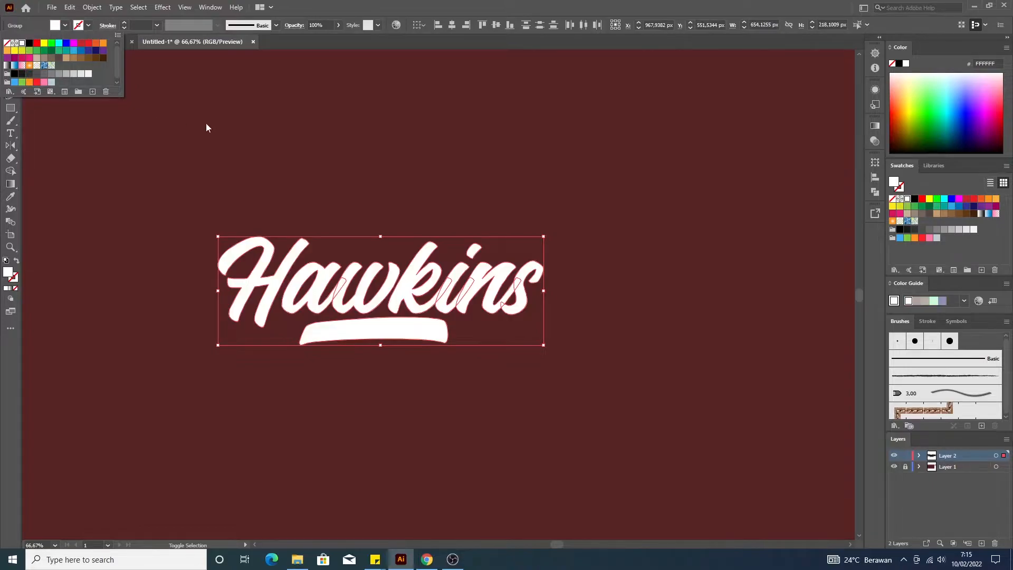
click(318, 161)
- Widen, level and flatten the underline bar beneath the lettering to about 470 × 44 px
click(398, 334)
drag(448, 346, 474, 350)
drag(379, 311, 424, 335)
drag(482, 349, 498, 353)
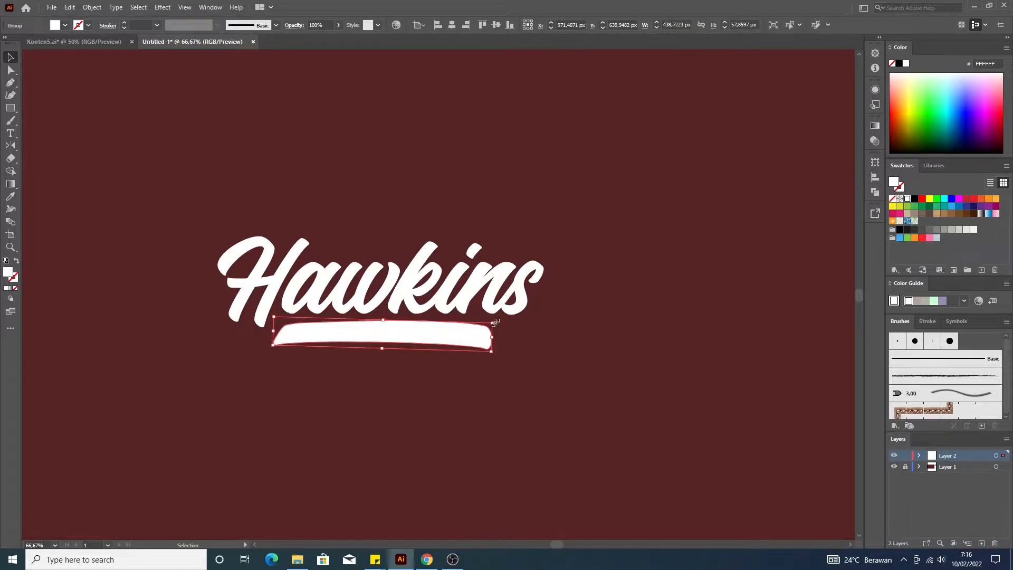
drag(499, 321, 496, 337)
drag(384, 349, 384, 341)
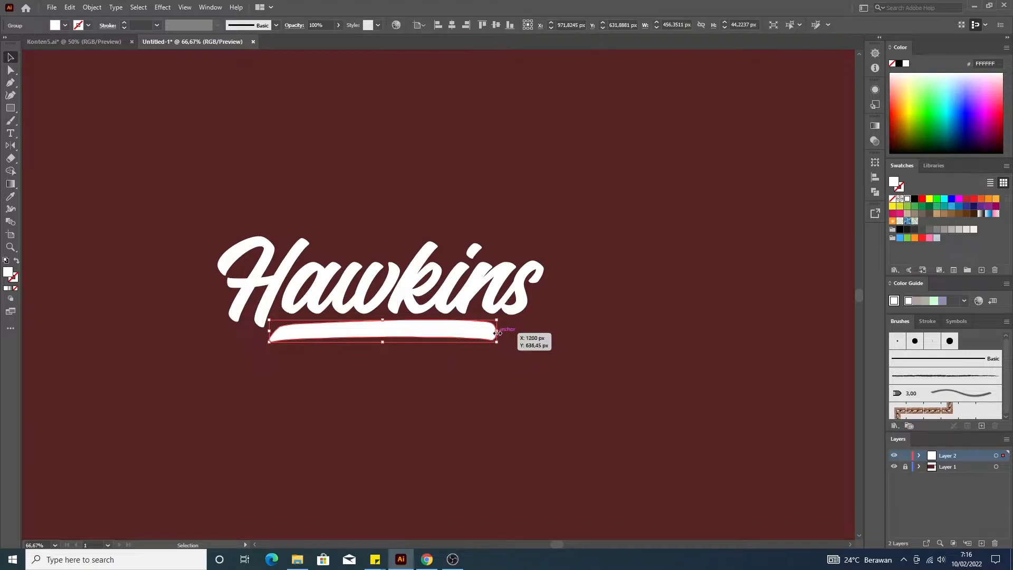
click(542, 356)
scroll(554, 356, down, 1)
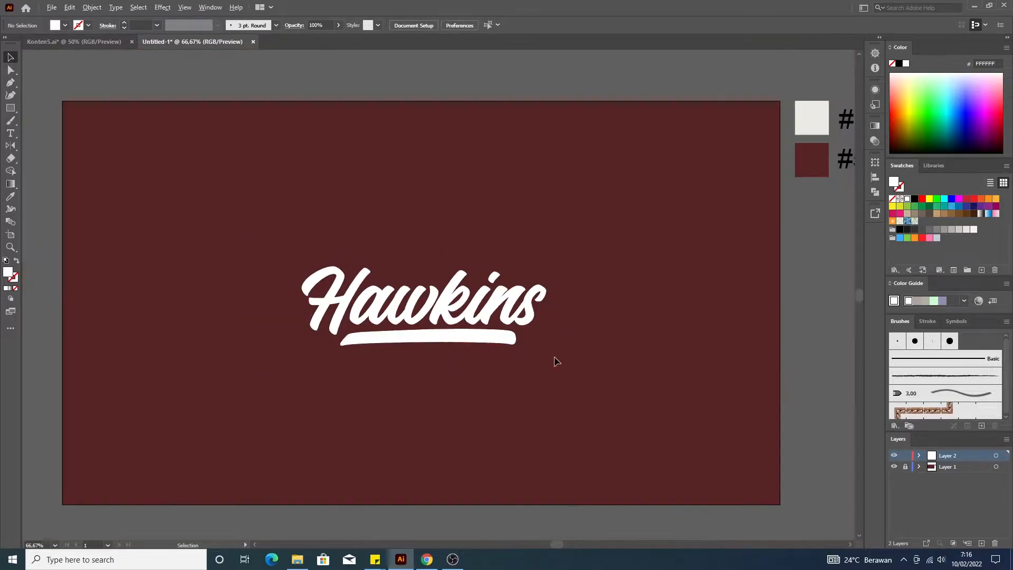
scroll(540, 348, up, 1)
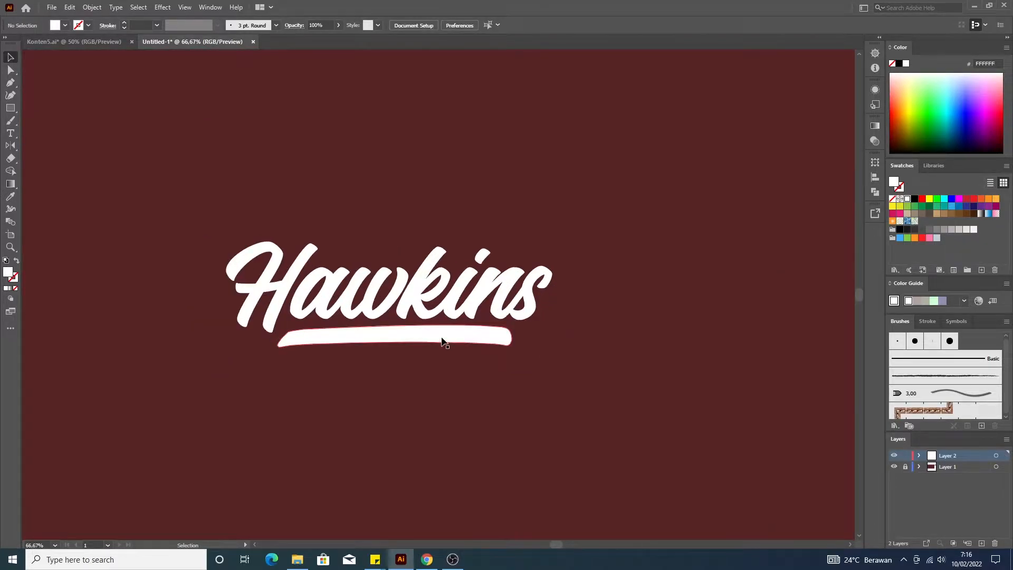
- Place a copy of the underline bar above the lettering and reflect it across the vertical axis
mouse_move(441, 339)
mouse_down()
mouse_move(426, 227)
mouse_move(460, 221)
mouse_up()
right_click(459, 221)
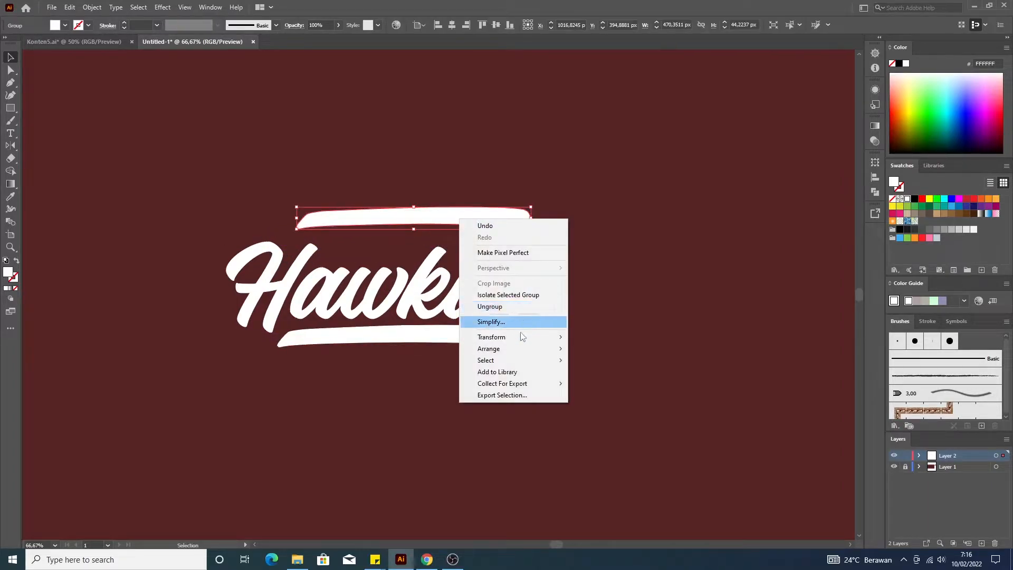
mouse_move(520, 340)
click(611, 378)
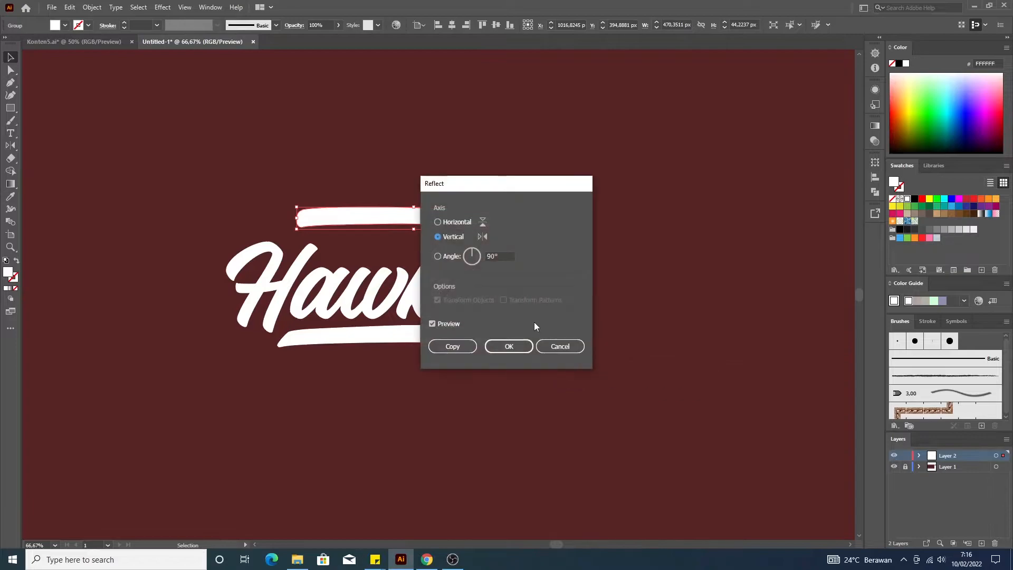
click(510, 346)
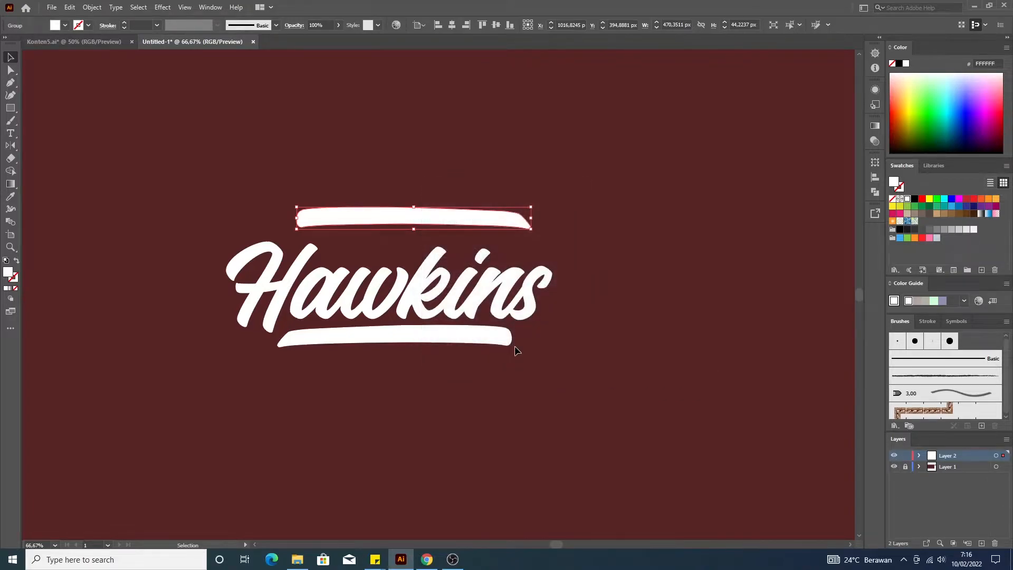
- Shrink the upper bar to about 236 × 27 px and fit its pointed end onto the top of the k
mouse_move(532, 229)
mouse_down()
mouse_move(444, 221)
mouse_move(483, 224)
mouse_move(430, 253)
mouse_move(400, 291)
mouse_up()
scroll(381, 218, up, 2)
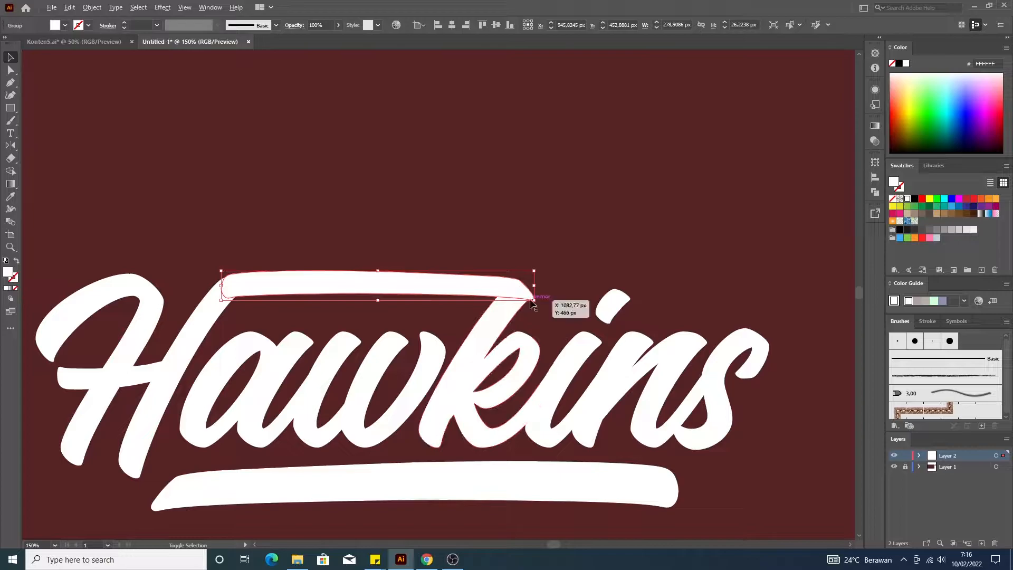
drag(534, 300, 474, 285)
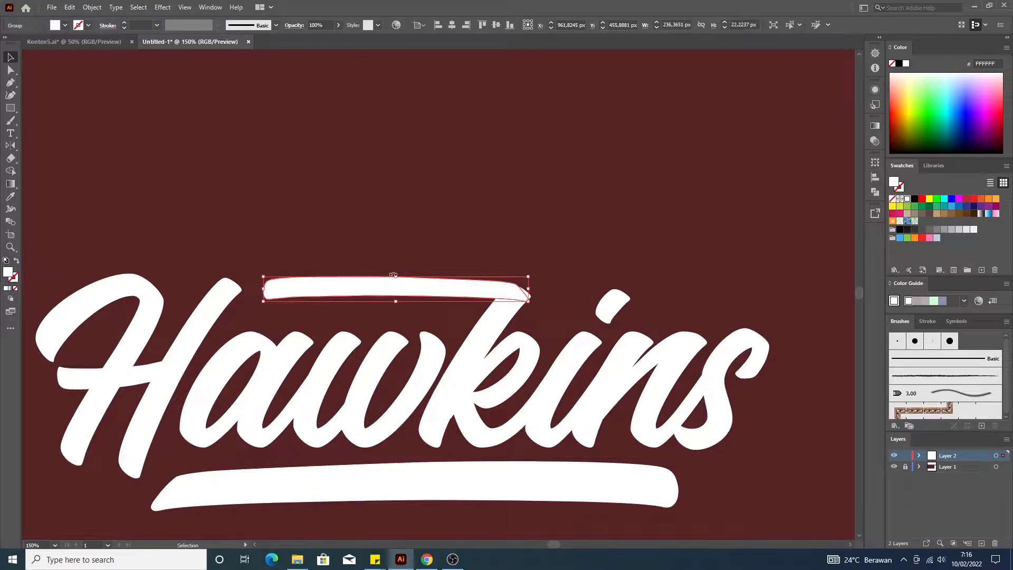
mouse_move(397, 301)
mouse_down()
mouse_move(400, 290)
mouse_move(407, 296)
mouse_up()
click(446, 195)
scroll(445, 195, down, 2)
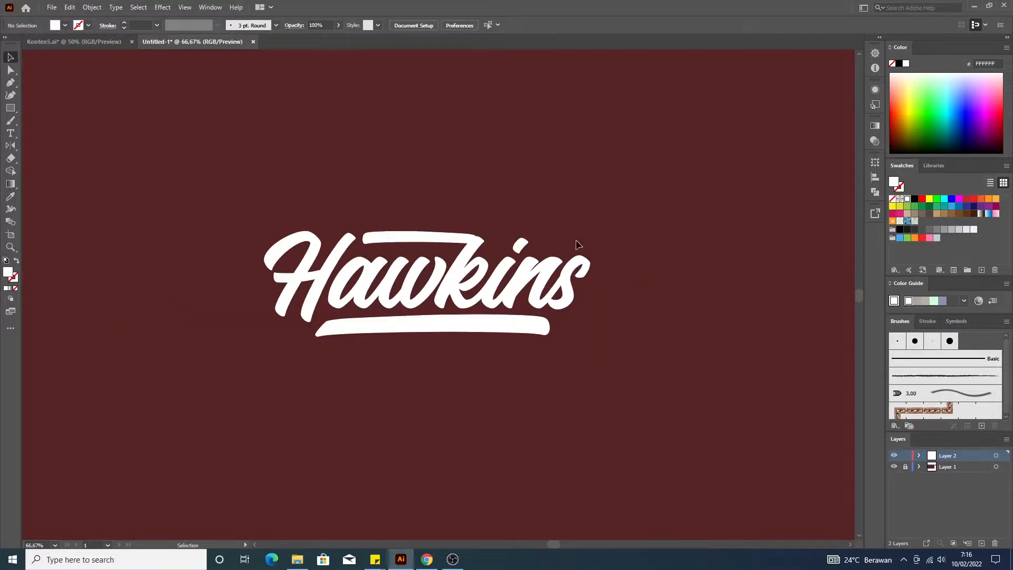
- Unite the Hawkins lettering and the upper bar into one shape with Pathfinder
scroll(436, 210, up, 2)
click(522, 278)
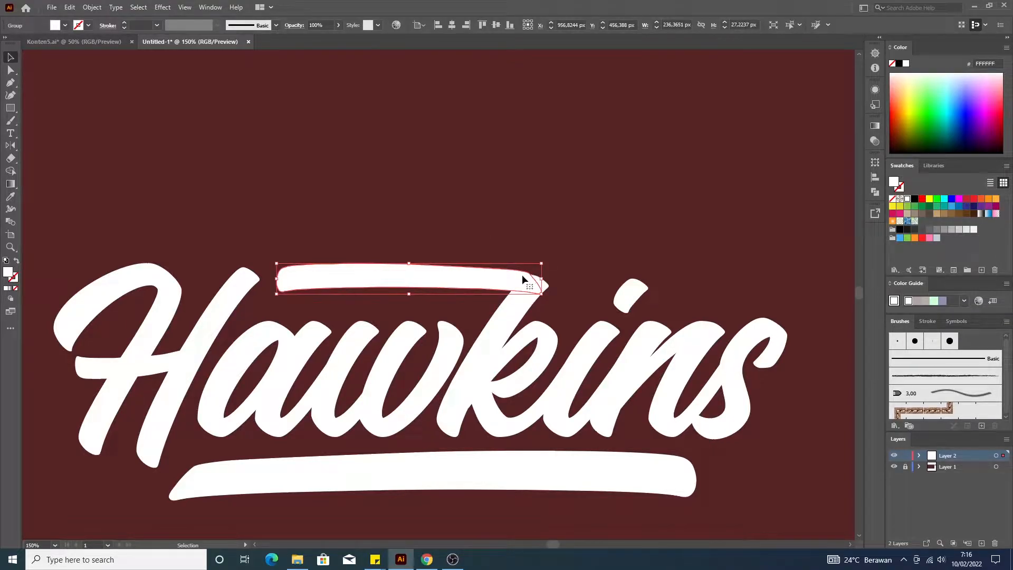
click(593, 199)
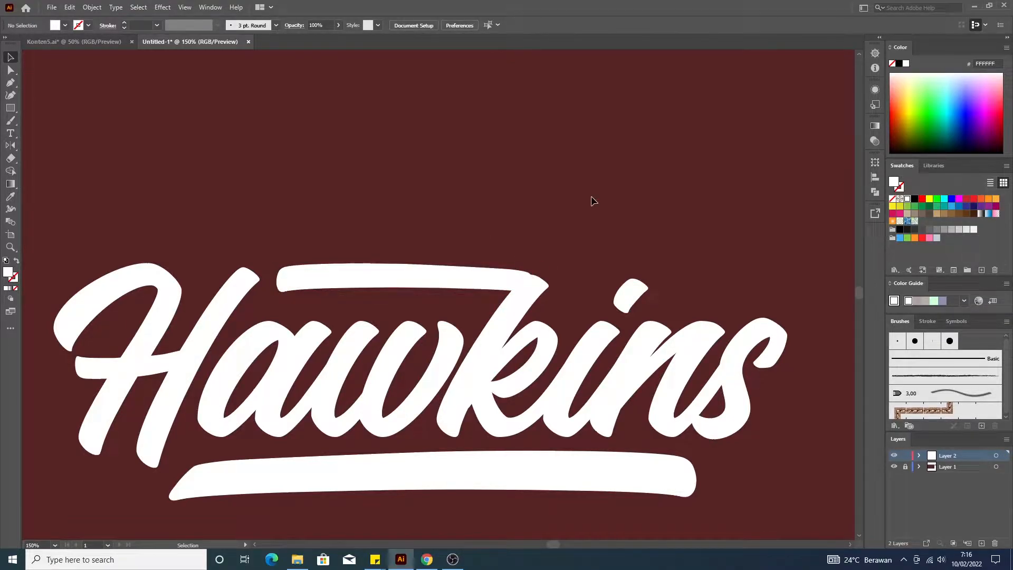
scroll(552, 253, up, 3)
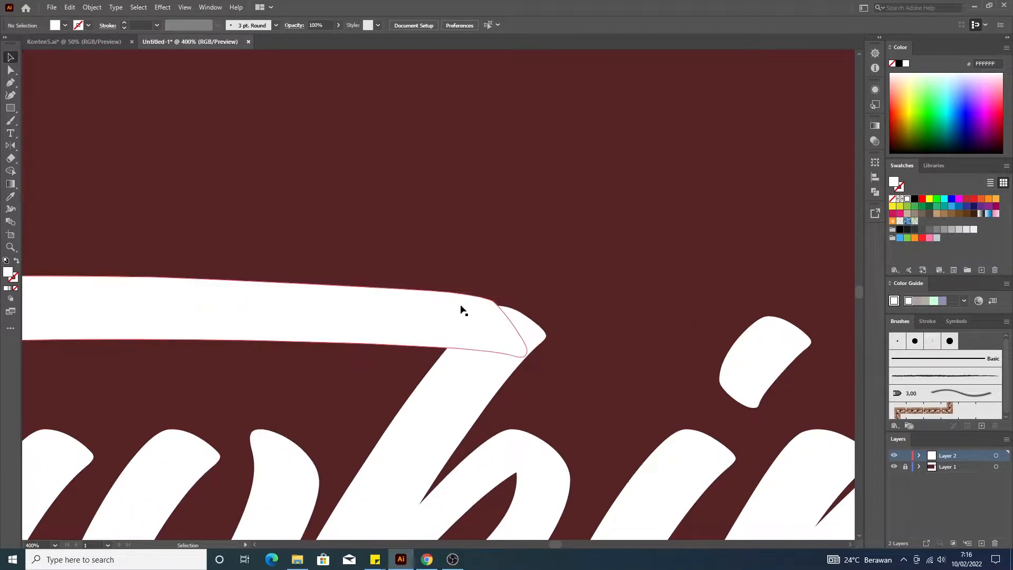
scroll(570, 242, down, 3)
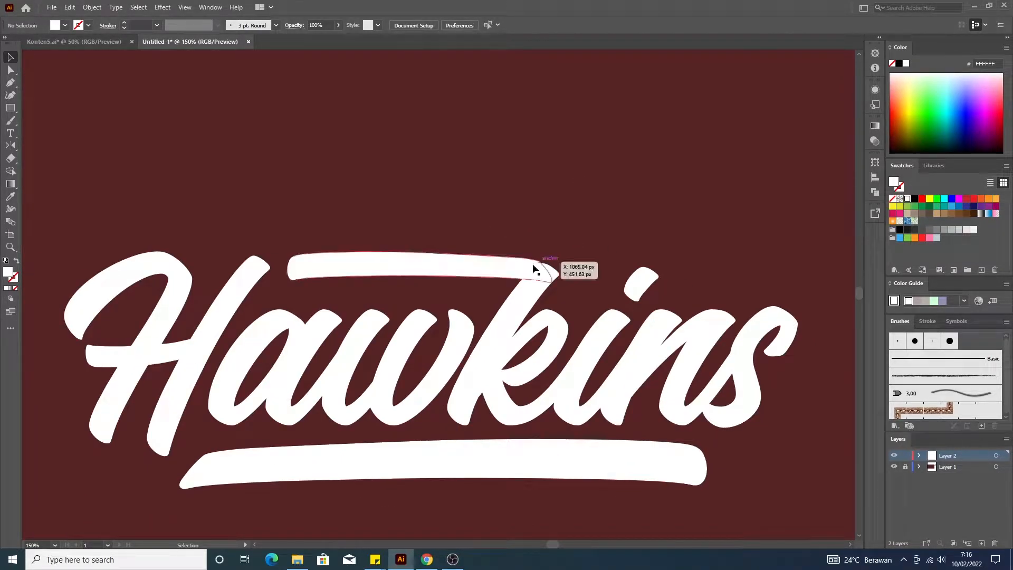
click(512, 331)
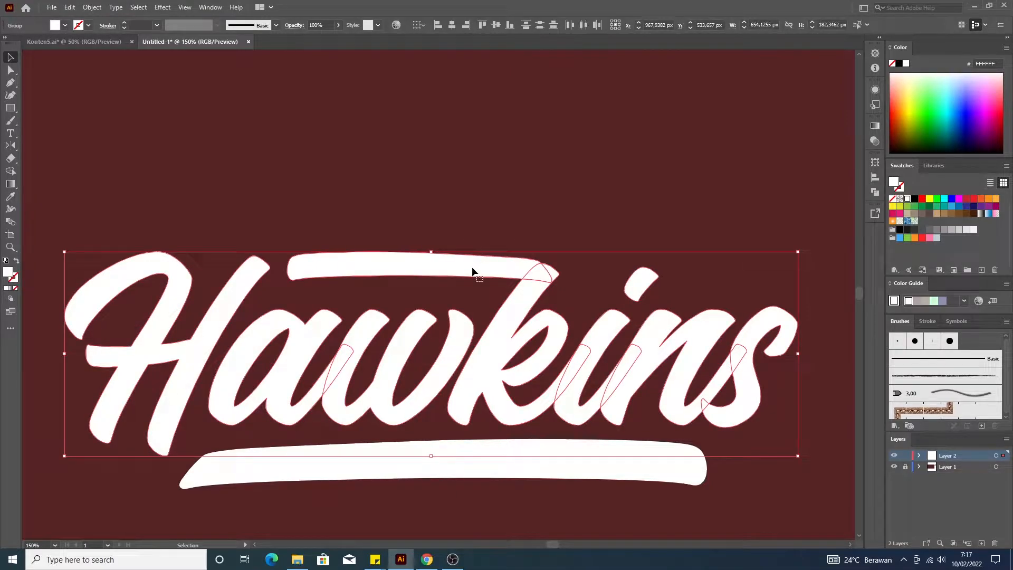
click(875, 192)
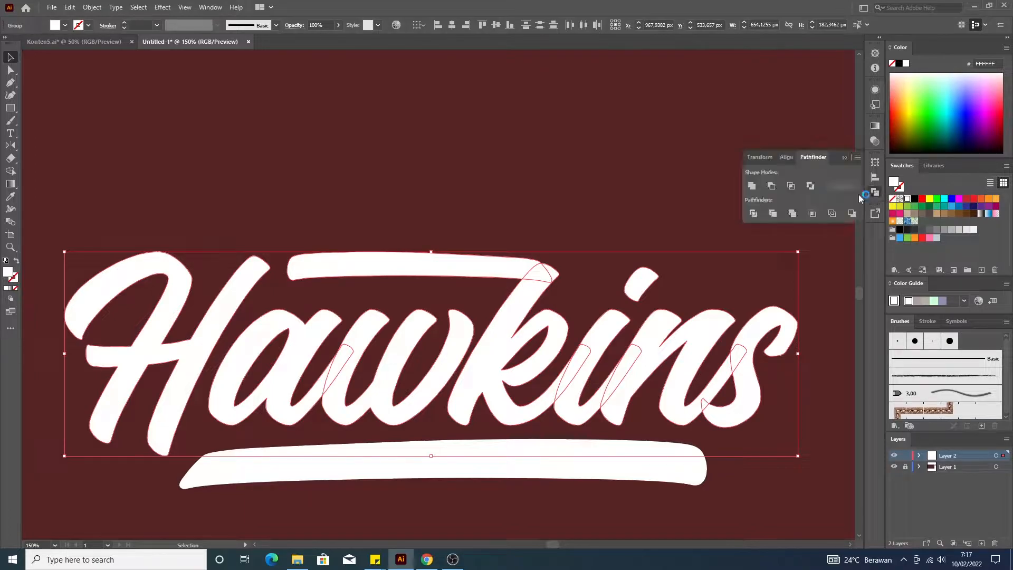
click(752, 187)
click(578, 205)
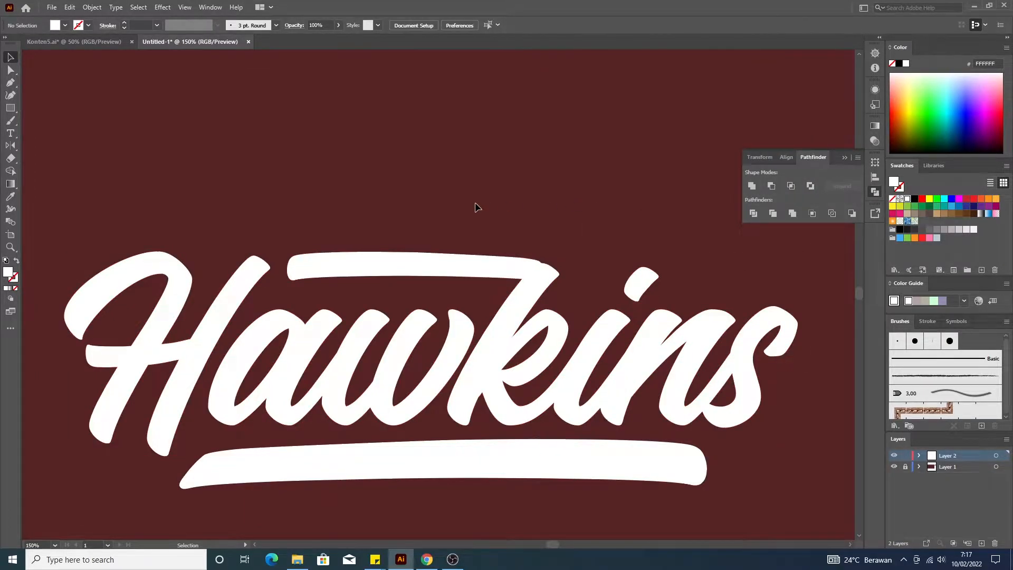
- Draw a 12 px circle on the top end of the k where the upper bar joins it
scroll(476, 203, down, 2)
scroll(485, 322, up, 4)
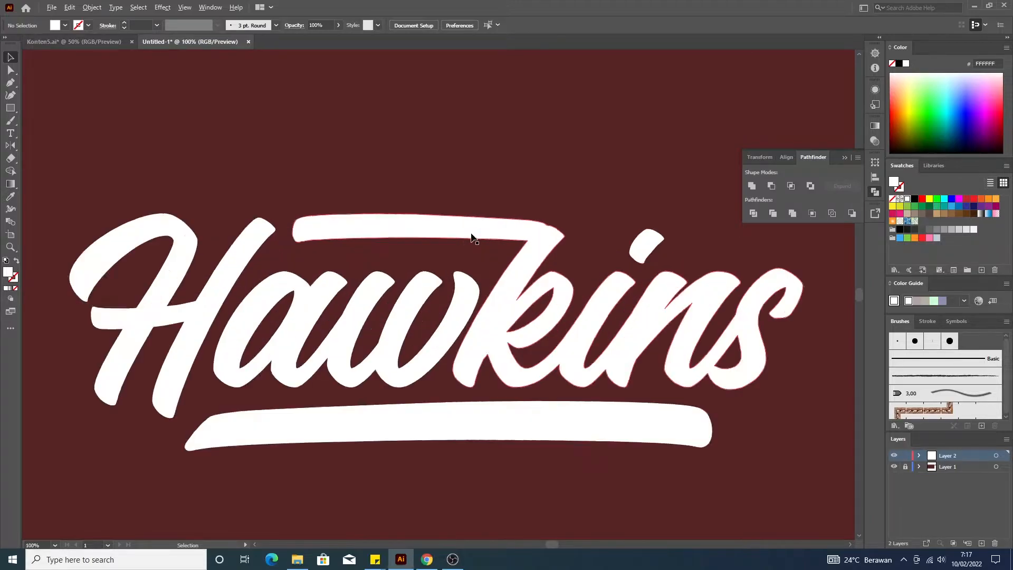
click(590, 166)
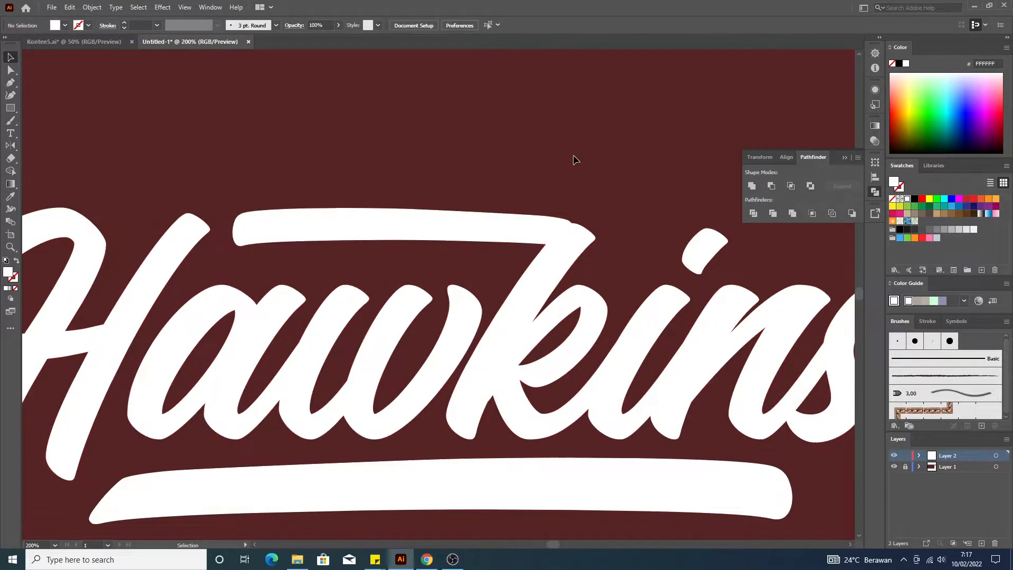
drag(10, 107, 53, 107)
key(l)
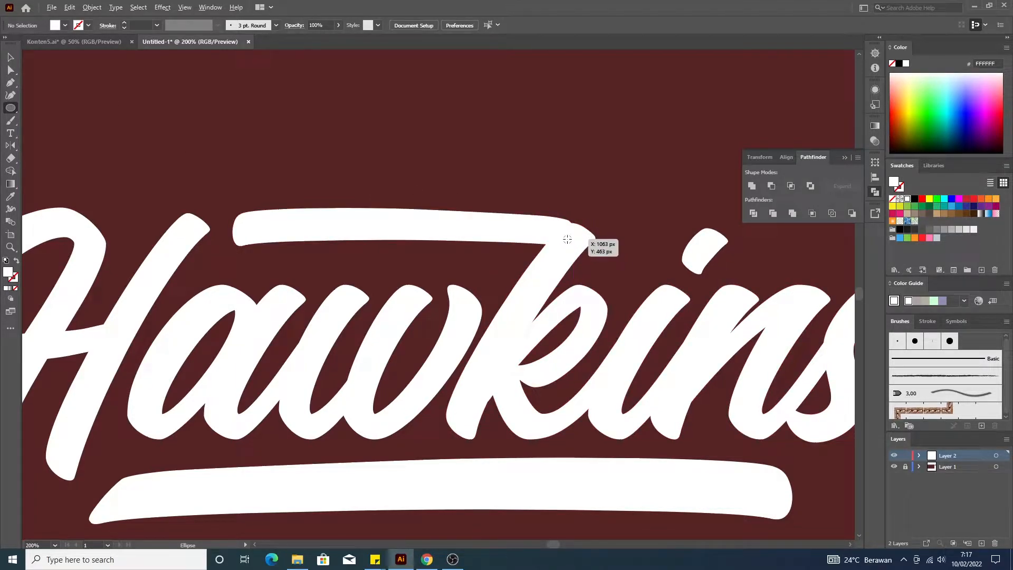
drag(567, 238, 574, 246)
- Fill the circle with the background's dark red (562424) and nudge it slightly within the joint
key(i)
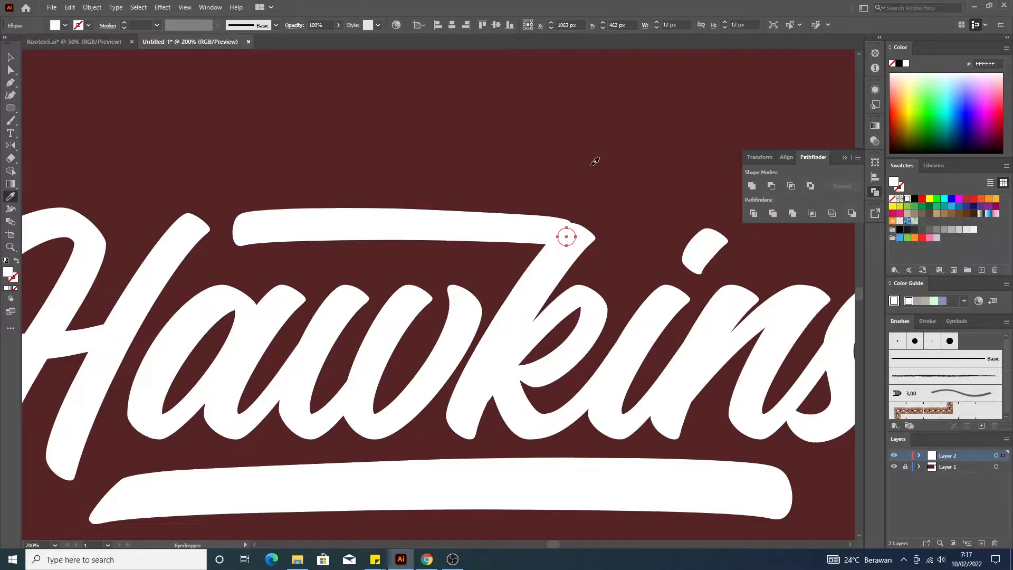
click(595, 162)
key(v)
click(591, 163)
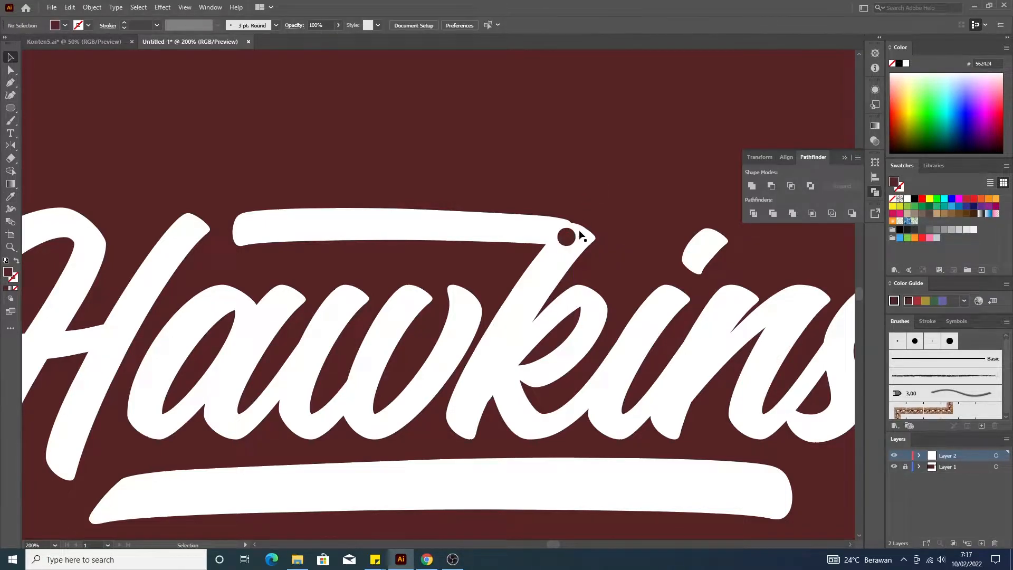
drag(568, 239, 566, 242)
scroll(534, 132, down, 1)
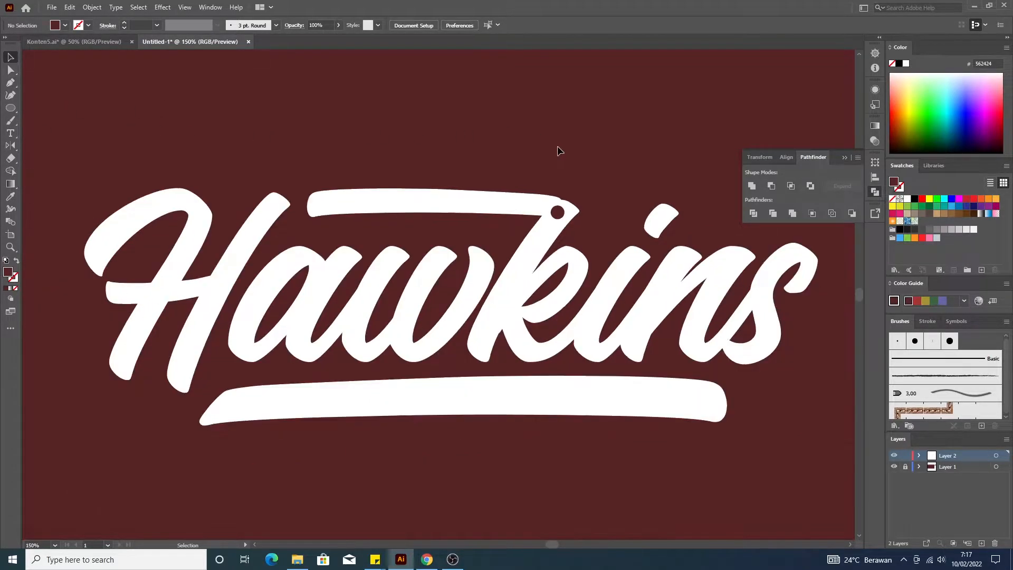
scroll(634, 170, down, 2)
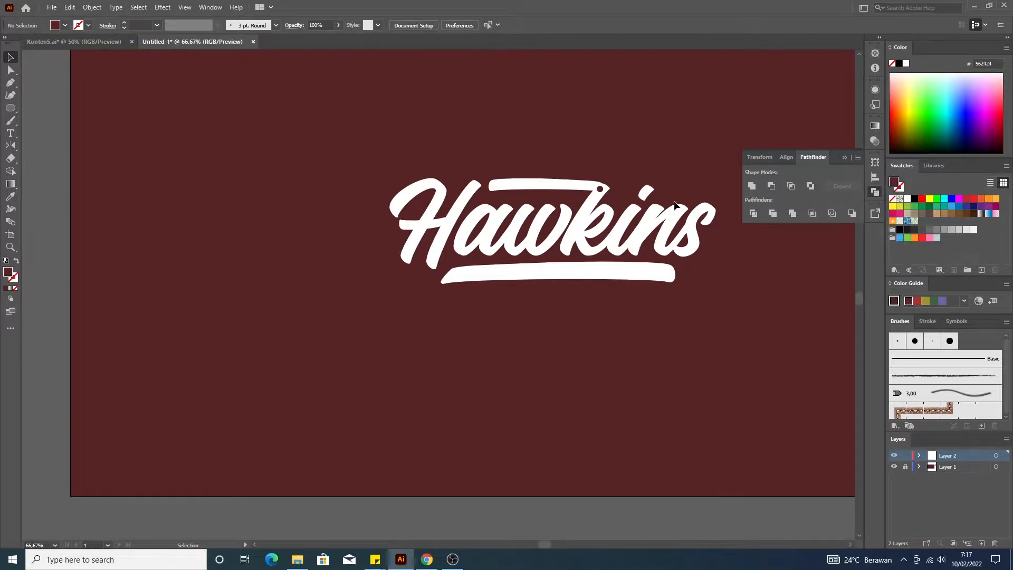
click(843, 157)
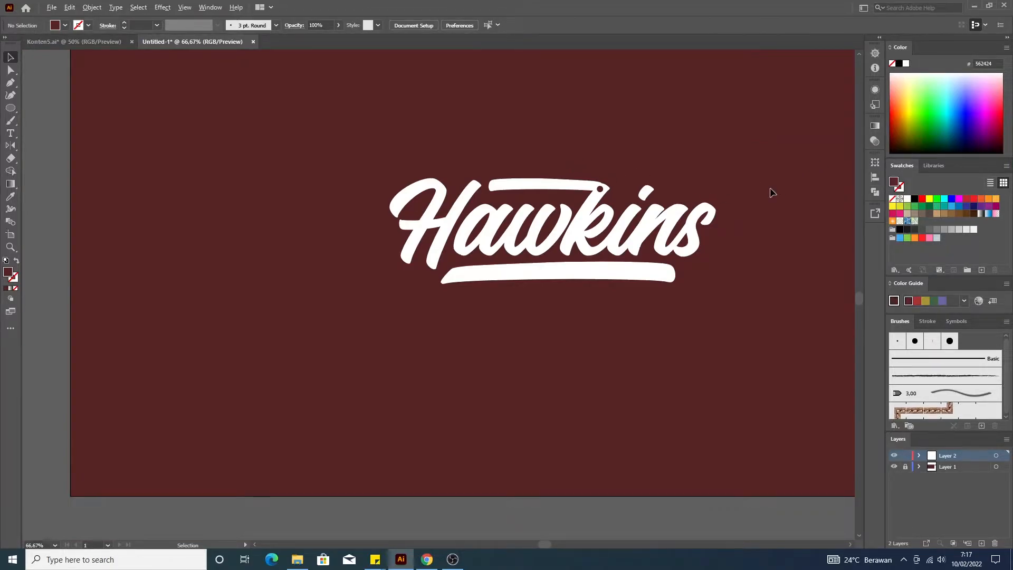
scroll(770, 188, up, 1)
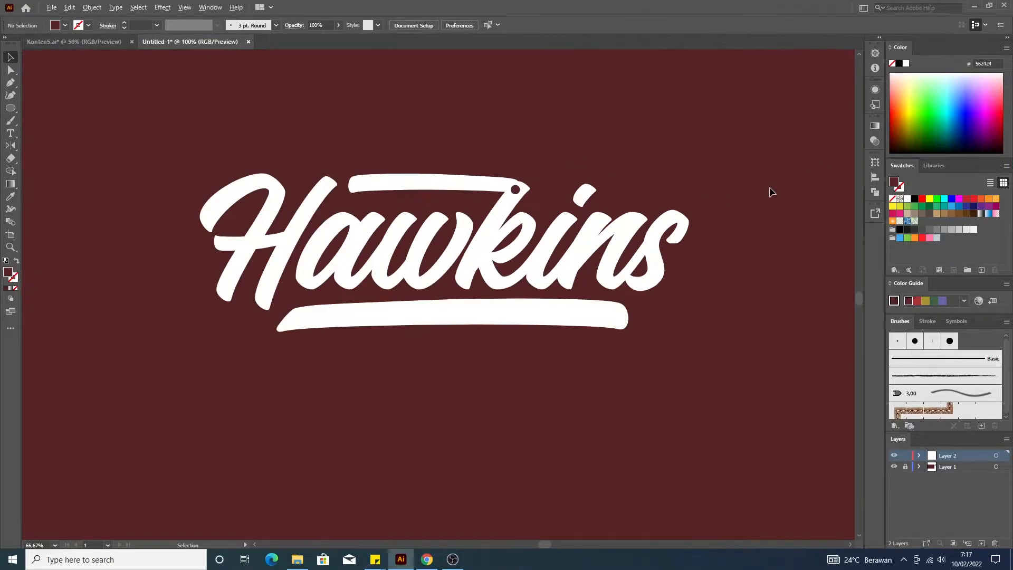
- Expand the white lettering and the underline bar, and unite them into one shape, leaving out the circle
click(550, 256)
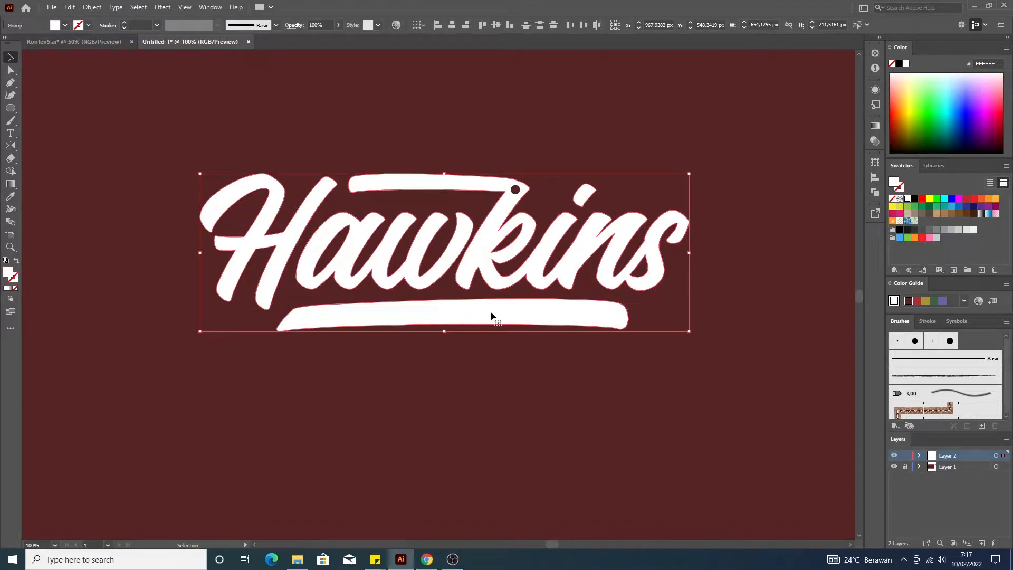
click(91, 7)
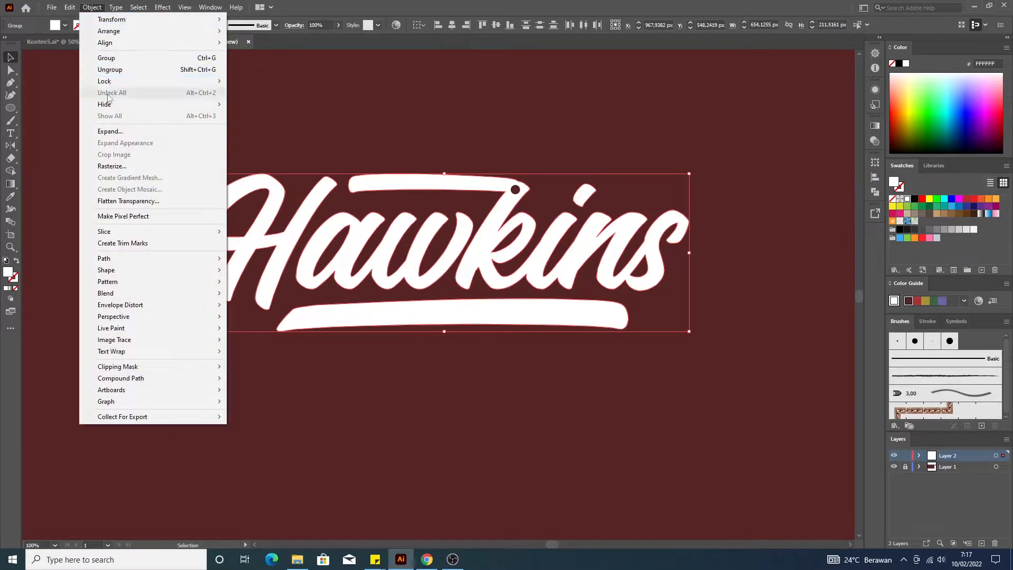
click(114, 131)
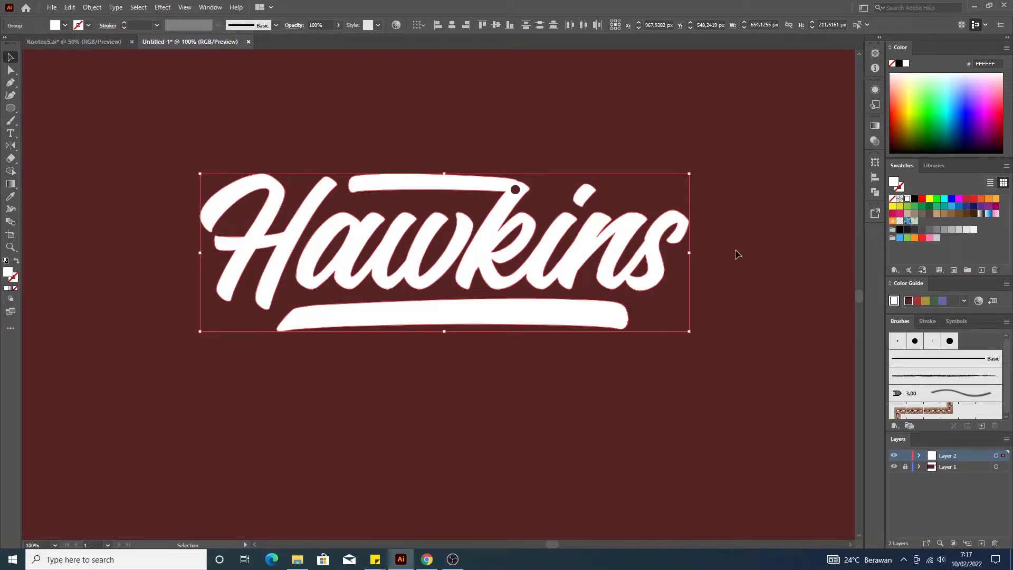
scroll(511, 197, up, 3)
scroll(511, 197, down, 2)
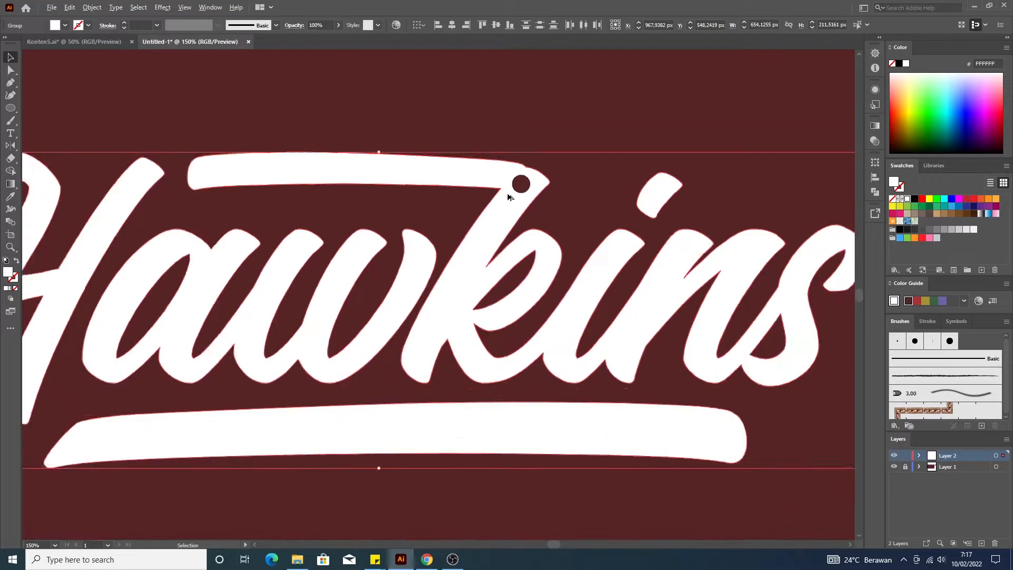
click(875, 194)
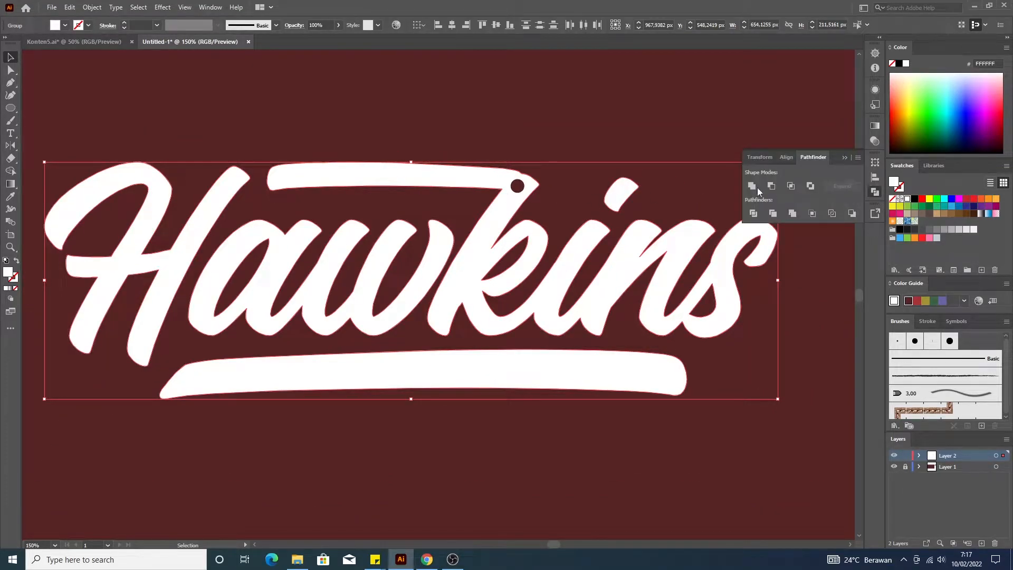
click(821, 279)
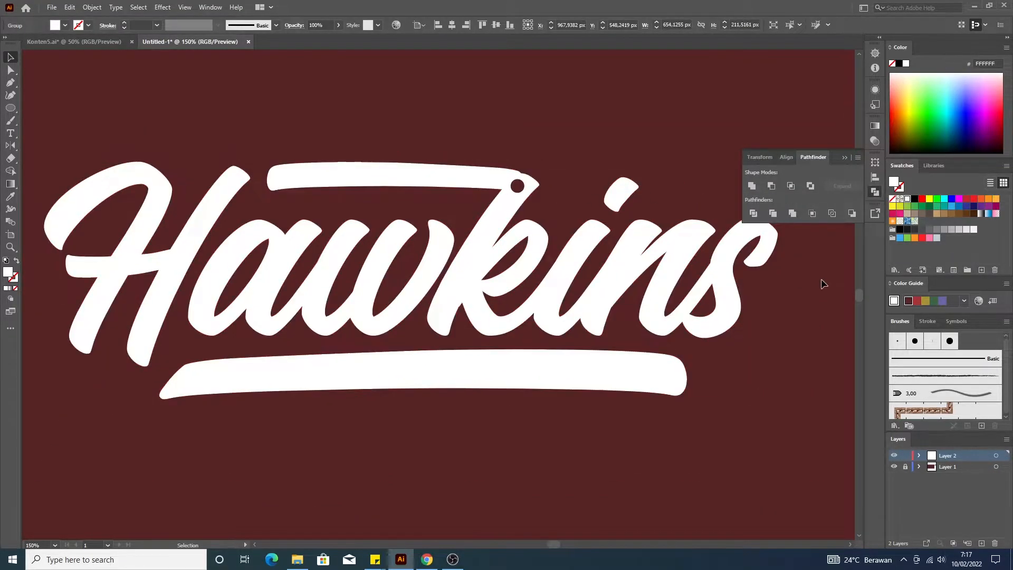
- Try to shear the united Hawkins lettering without the circle
click(650, 304)
scroll(655, 295, down, 1)
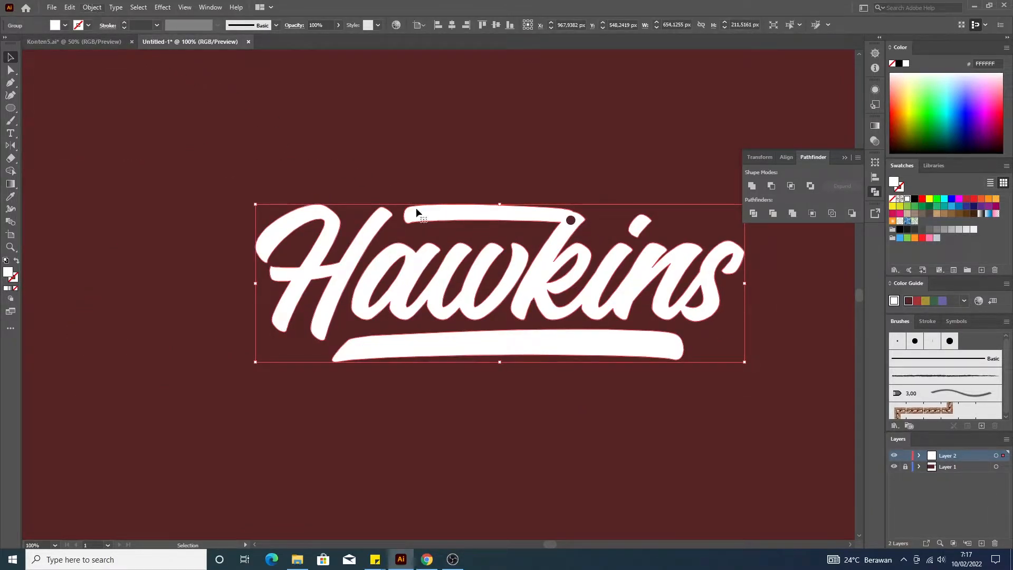
right_click(546, 275)
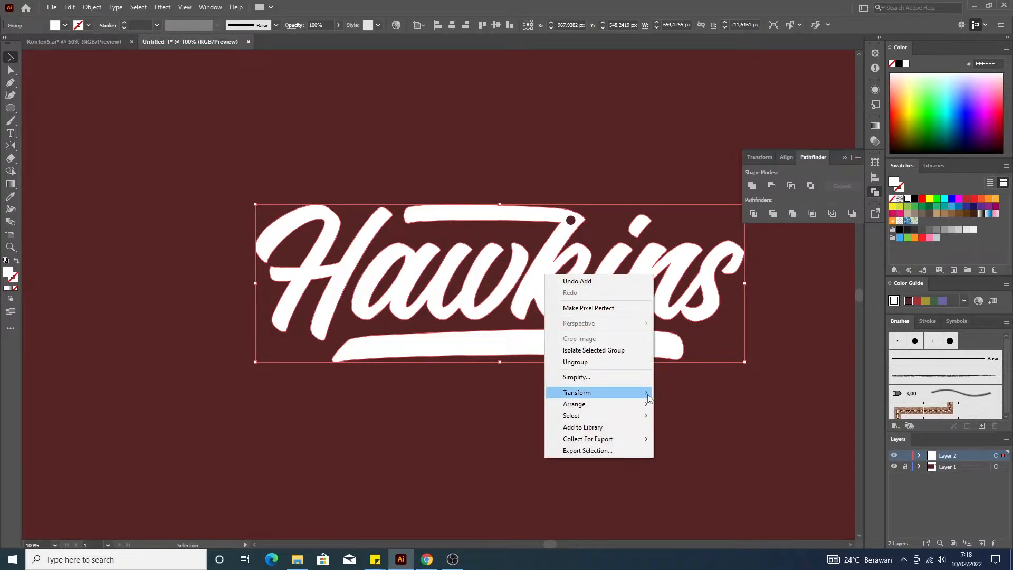
mouse_move(648, 393)
click(712, 455)
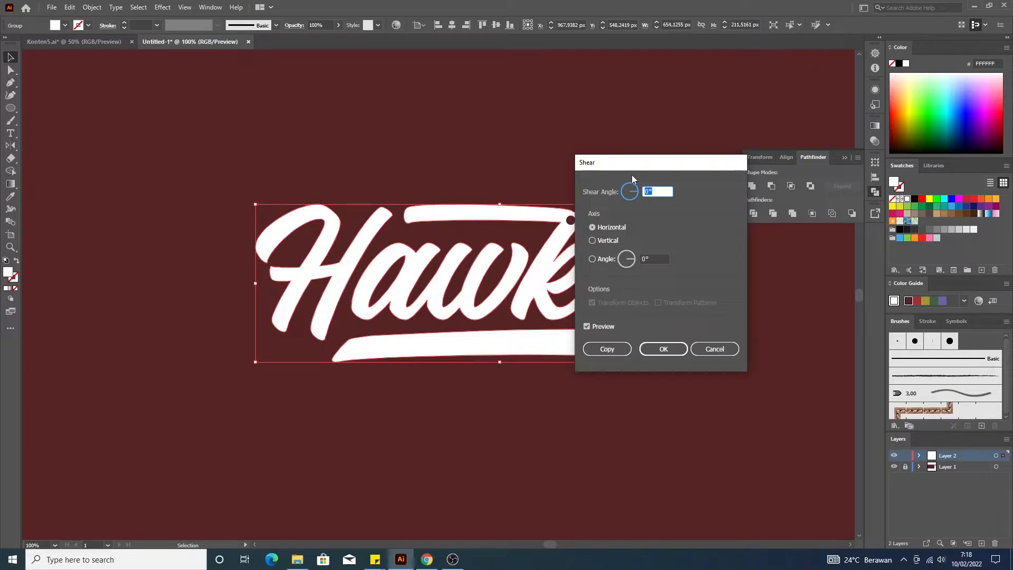
click(661, 351)
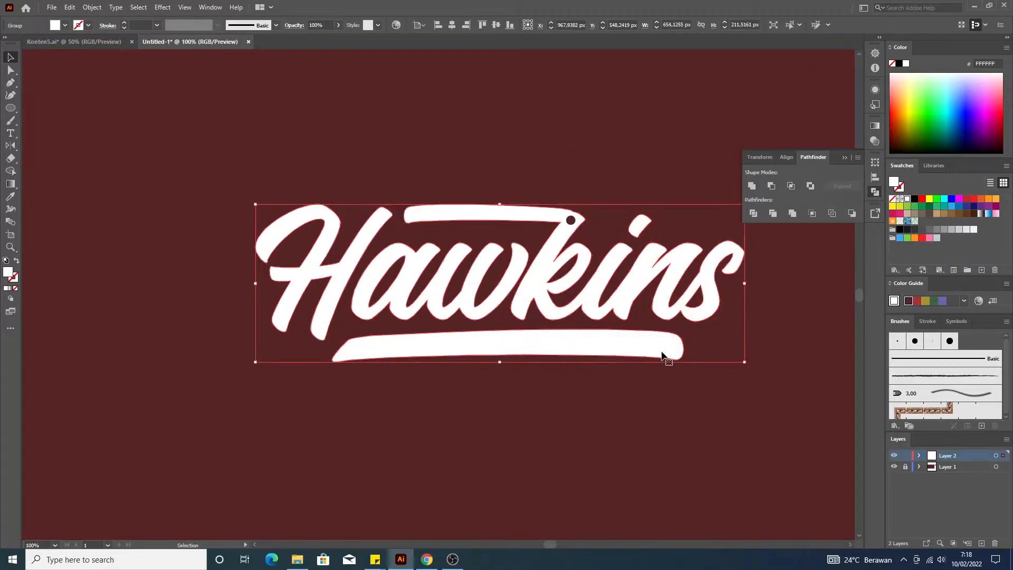
- Try a vertical shear on the lettering without the circle, and undo it
right_click(666, 294)
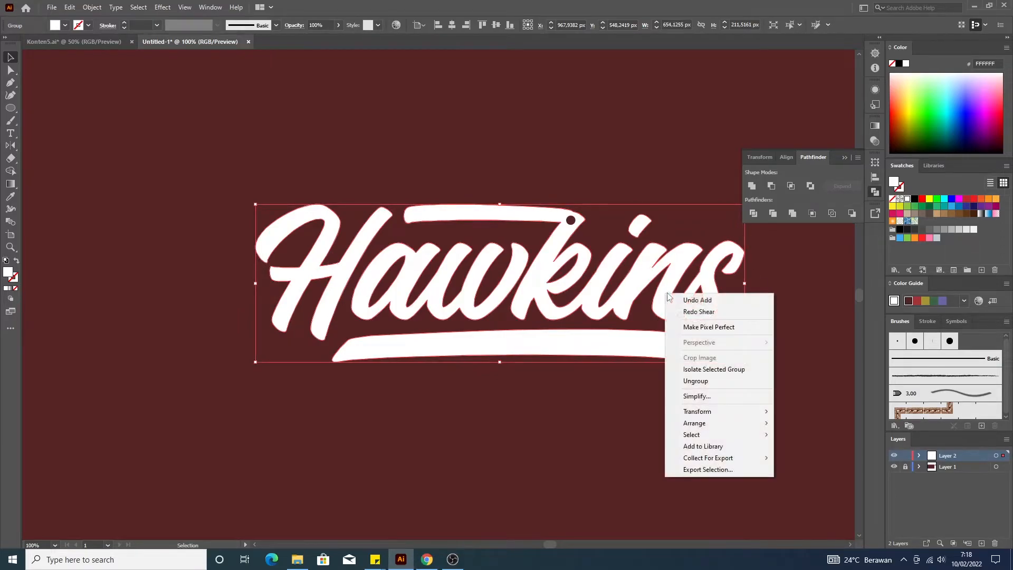
mouse_move(696, 411)
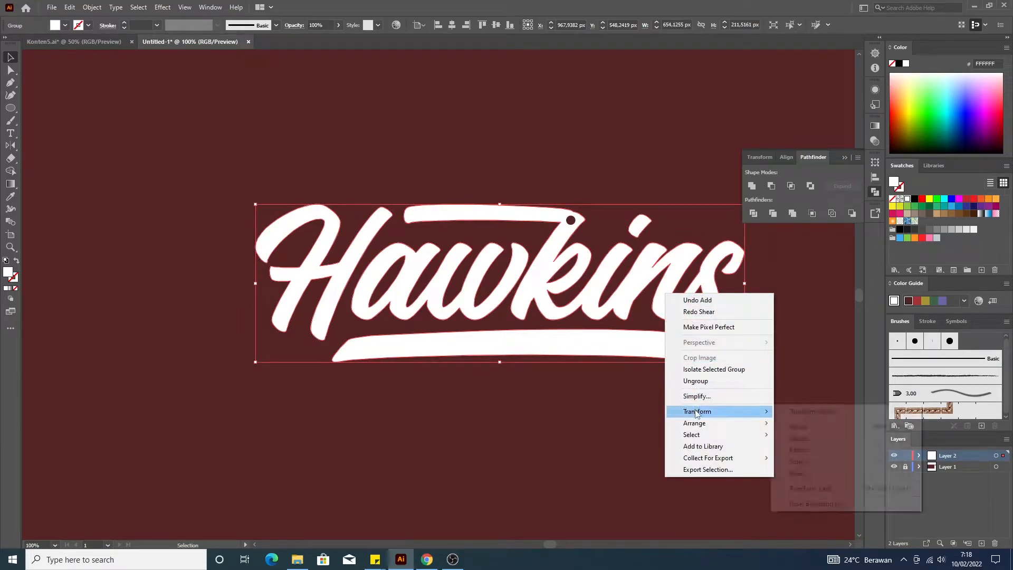
click(794, 474)
click(605, 242)
double_click(653, 191)
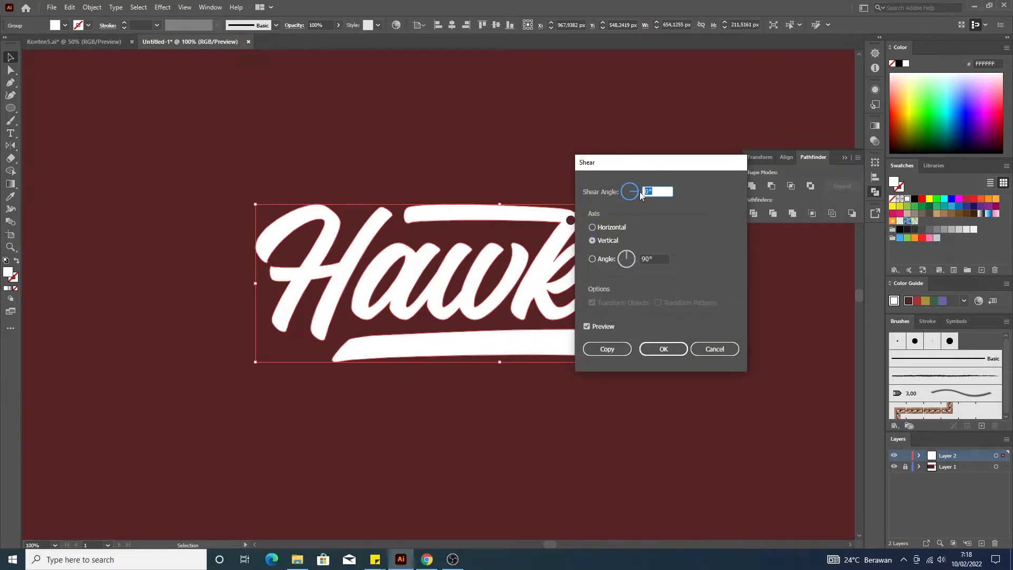
click(670, 347)
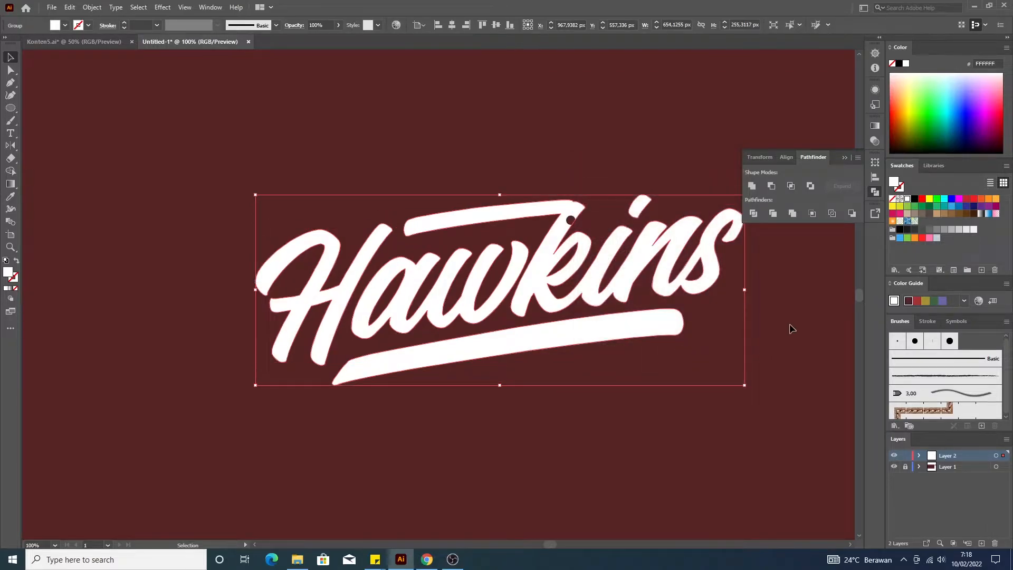
key(ctrl+z)
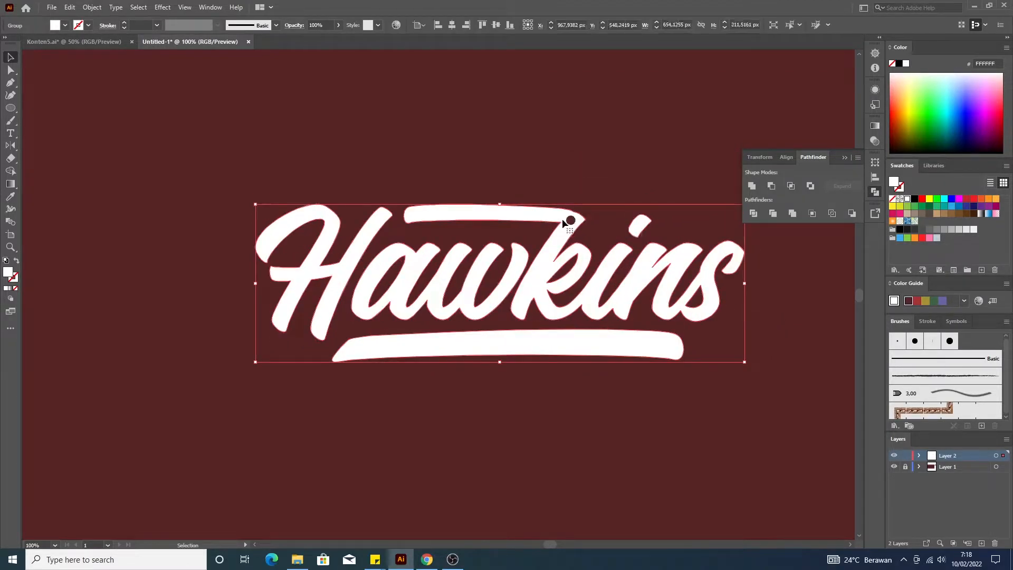
- Divide the white lettering with the dark red circle using Pathfinder's Divide
click(571, 220)
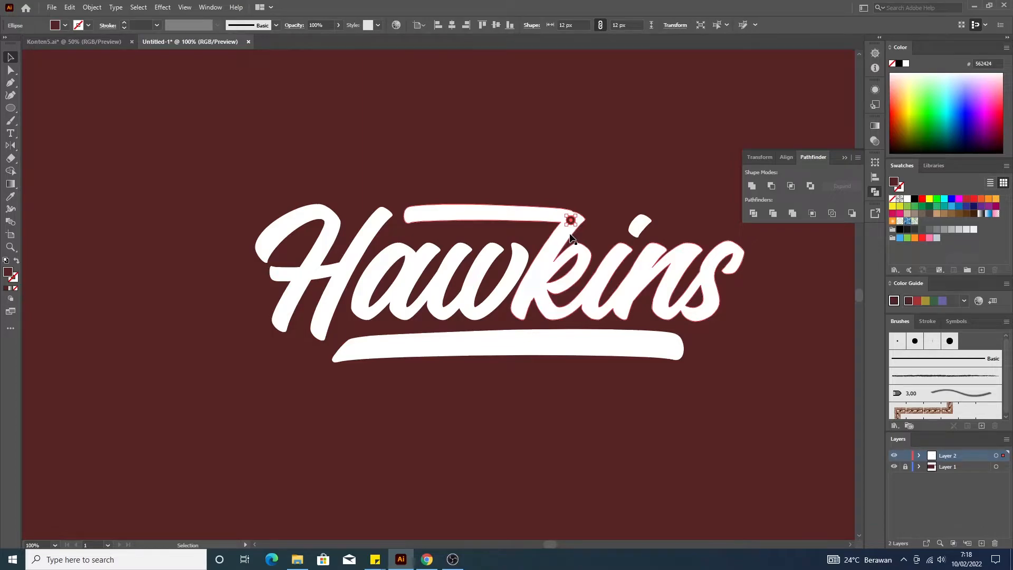
shift+click(564, 243)
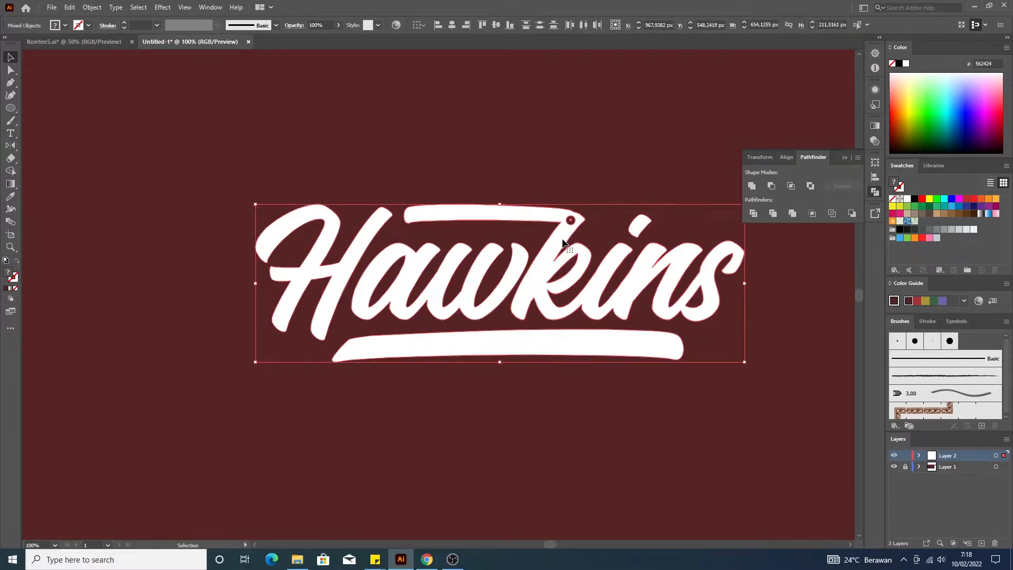
double_click(563, 243)
key(Escape)
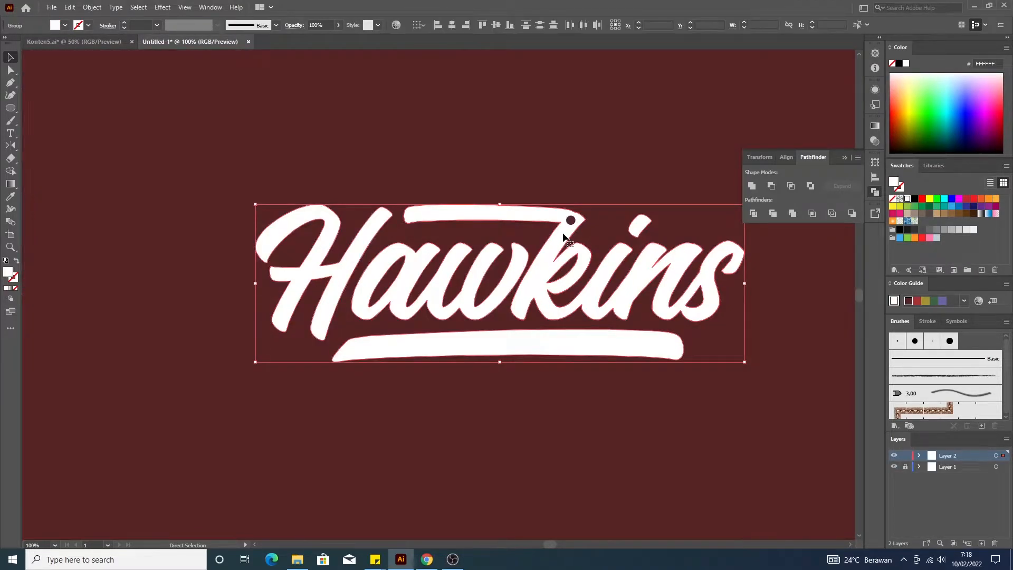
shift+click(573, 223)
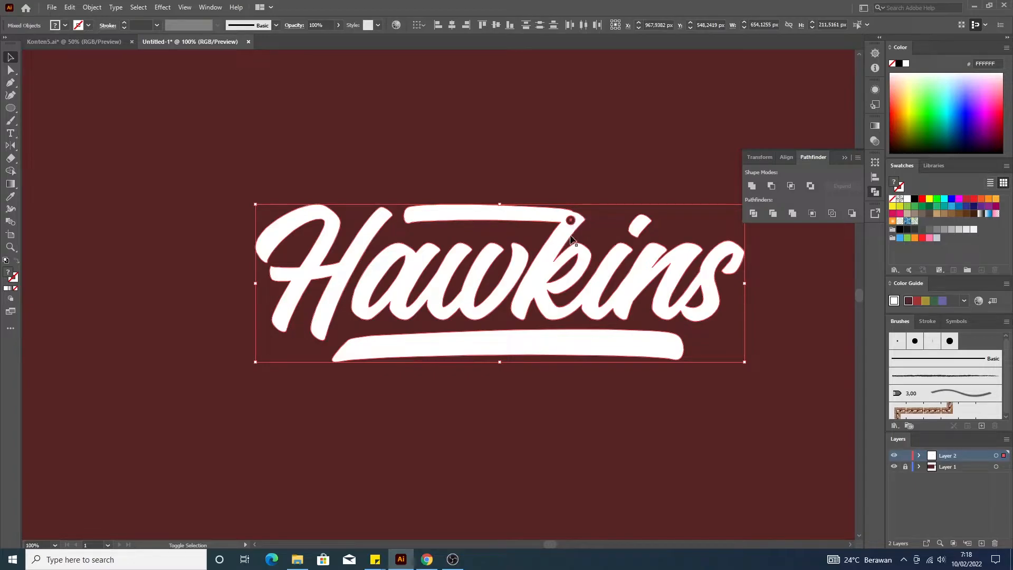
click(753, 186)
key(ctrl+z)
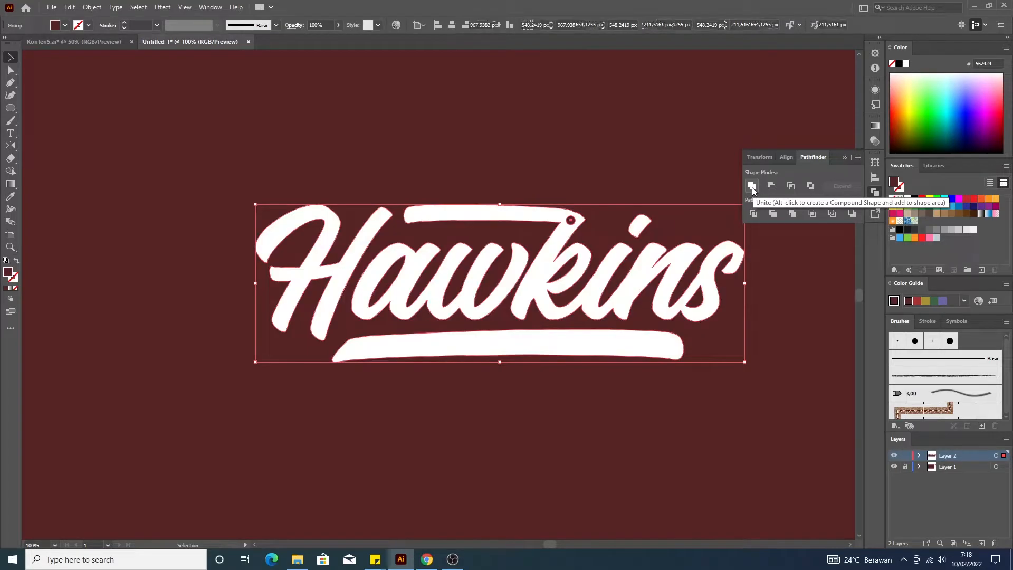
click(754, 213)
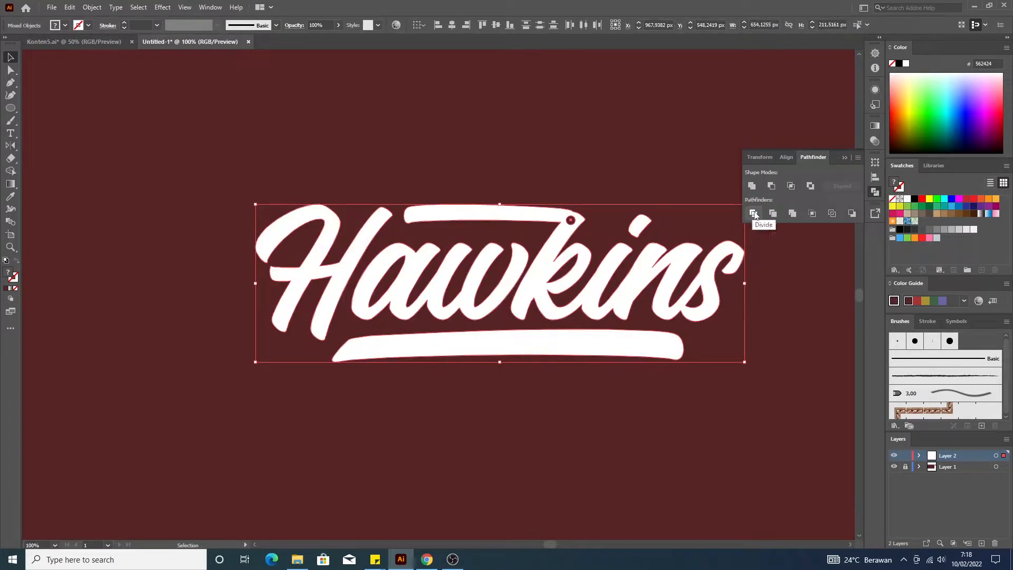
click(609, 173)
- Isolate the divided group, delete the dark red circle piece at the top of the k, and leave isolation
click(571, 222)
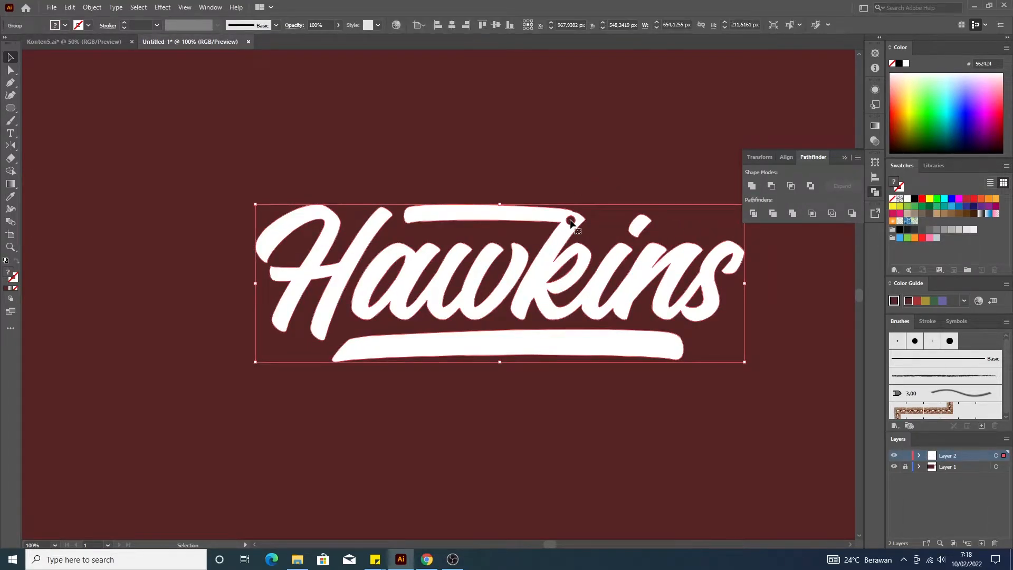
double_click(571, 223)
click(571, 220)
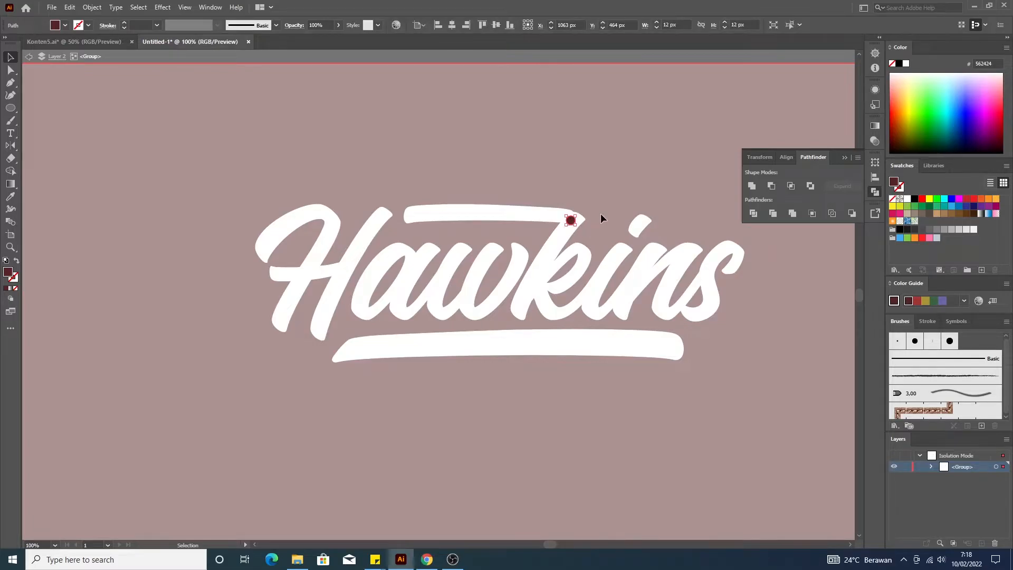
key(Delete)
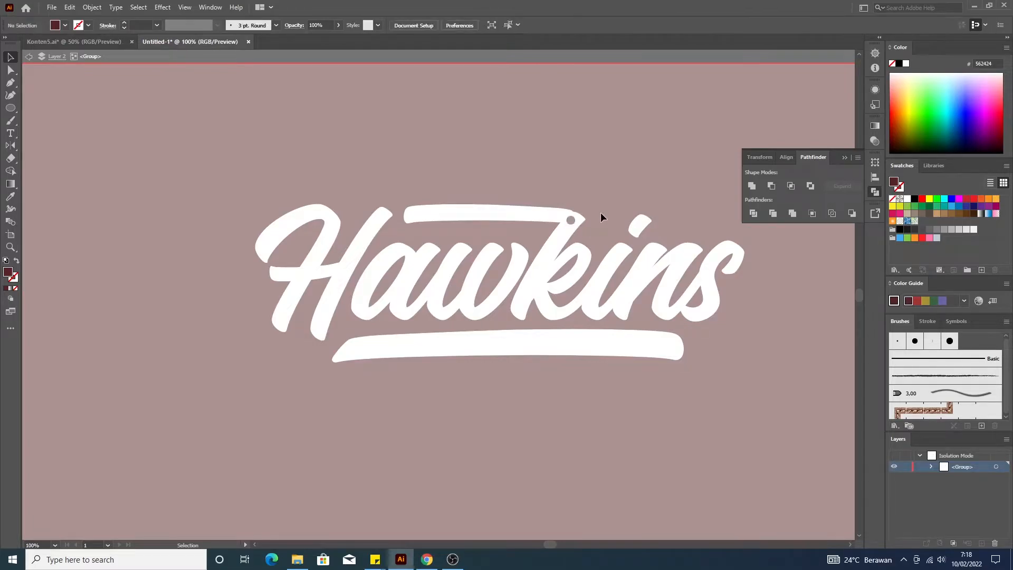
click(29, 58)
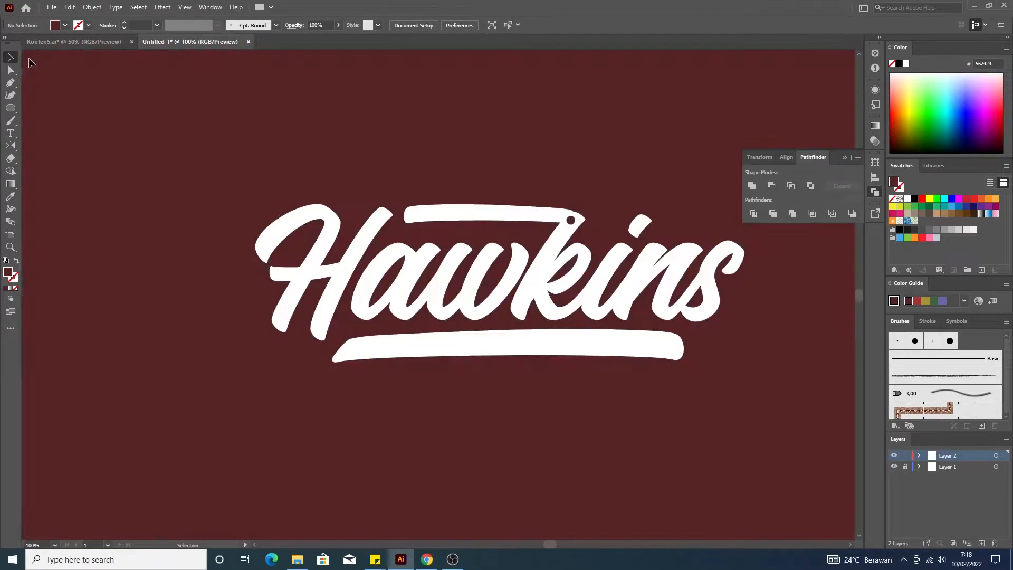
- Shear the whole Hawkins lettering group by -8° along the vertical axis
click(553, 280)
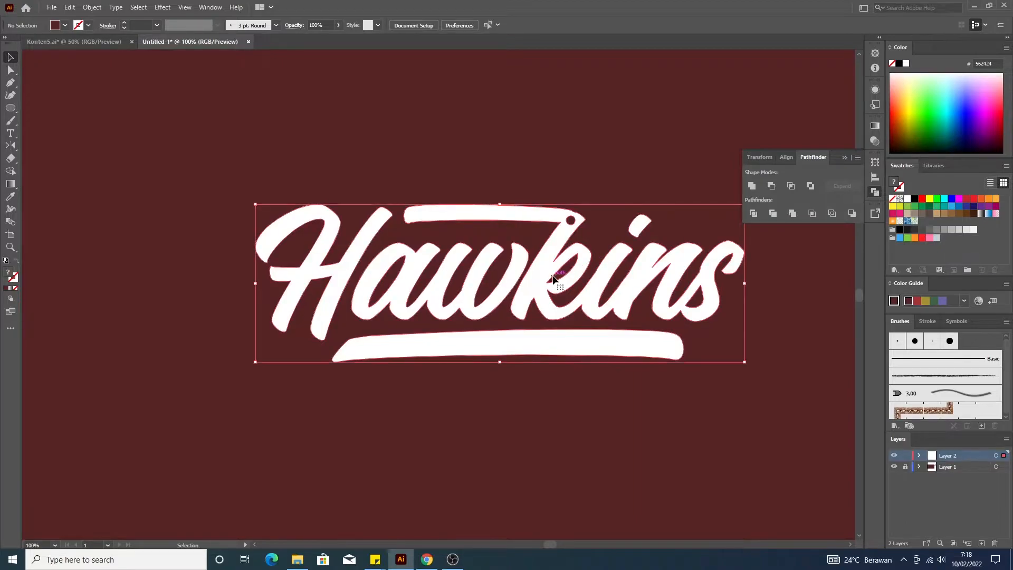
right_click(598, 276)
mouse_move(676, 414)
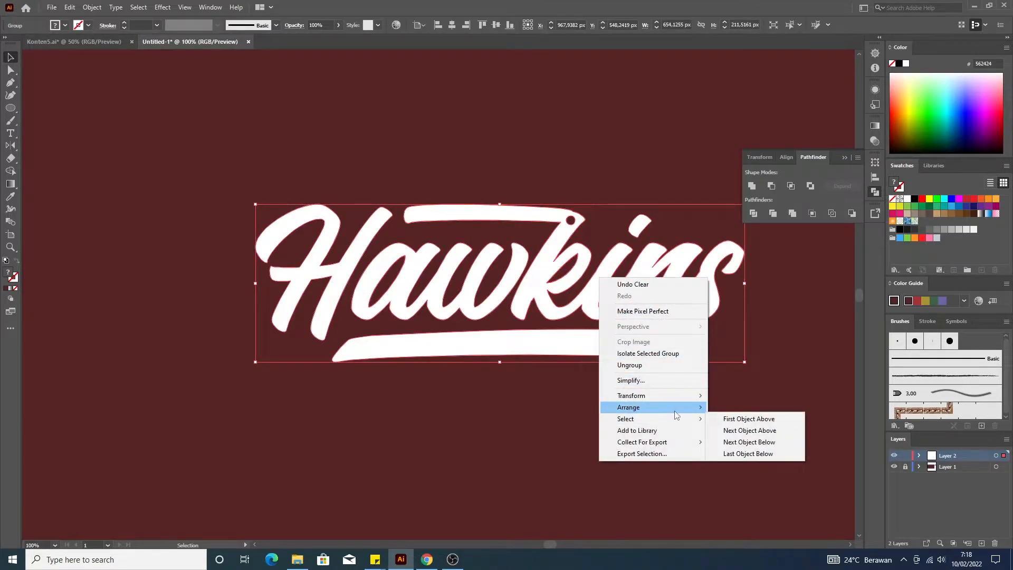
mouse_move(683, 397)
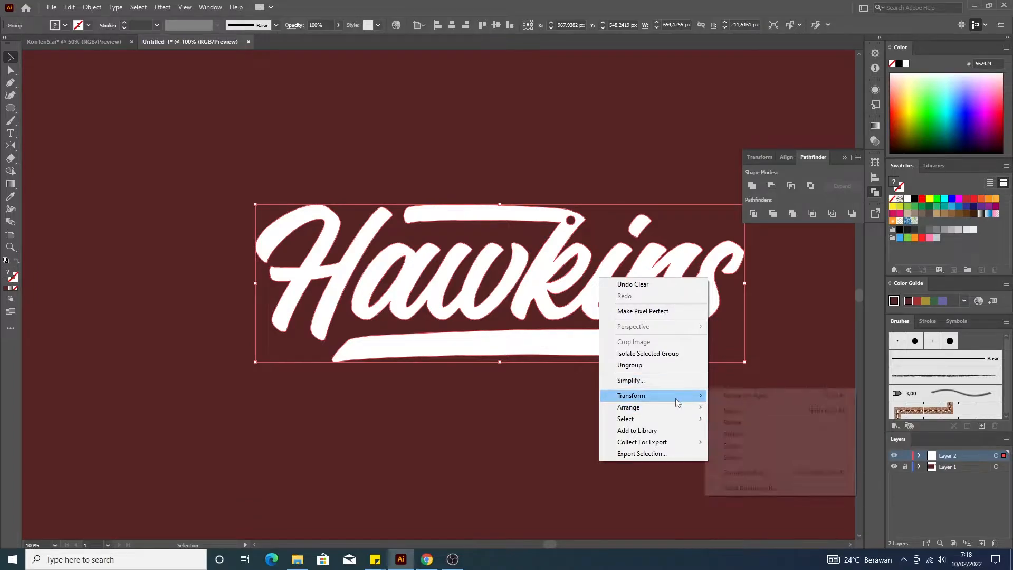
click(774, 457)
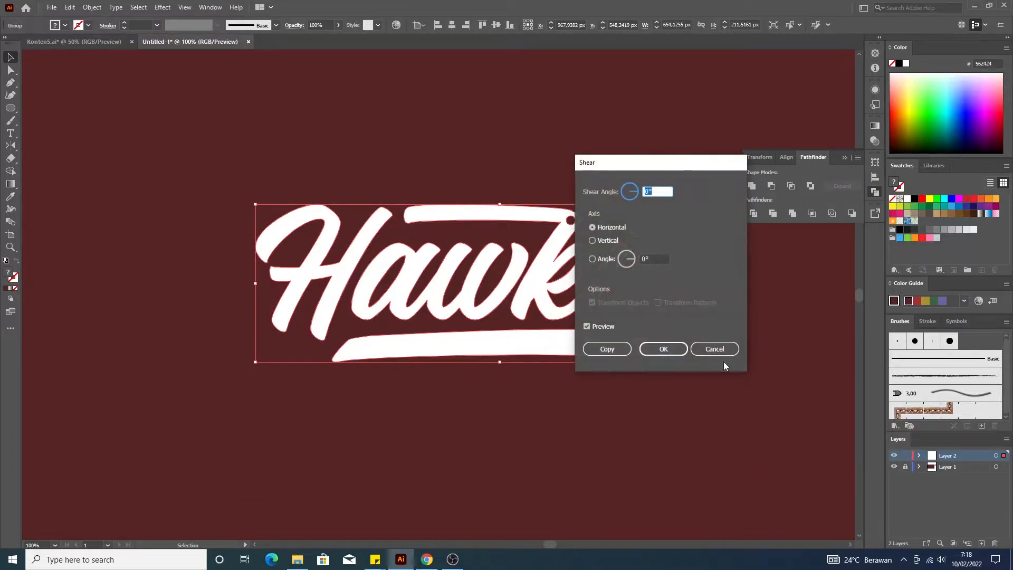
click(604, 240)
text(-8)
click(665, 349)
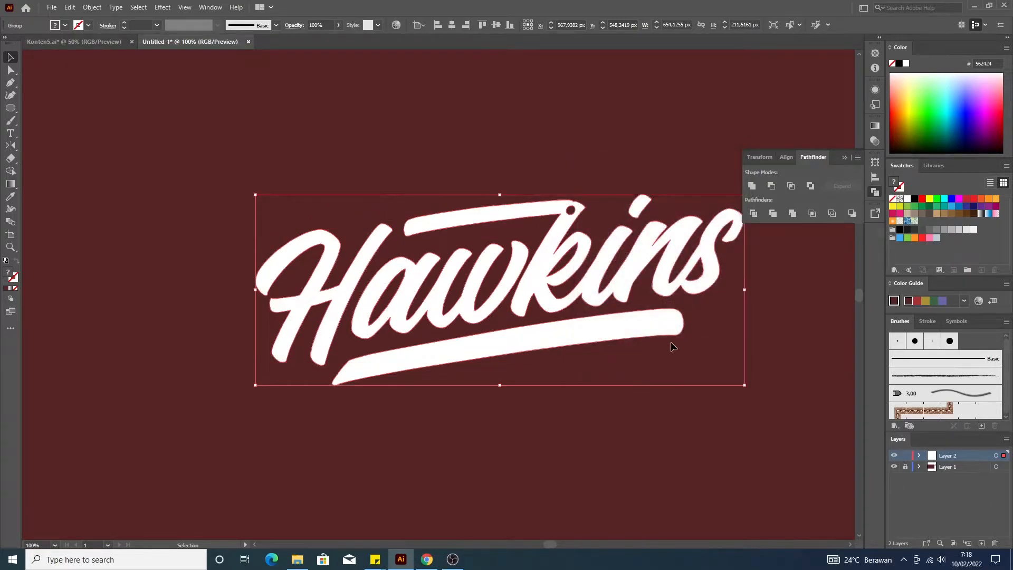
click(775, 283)
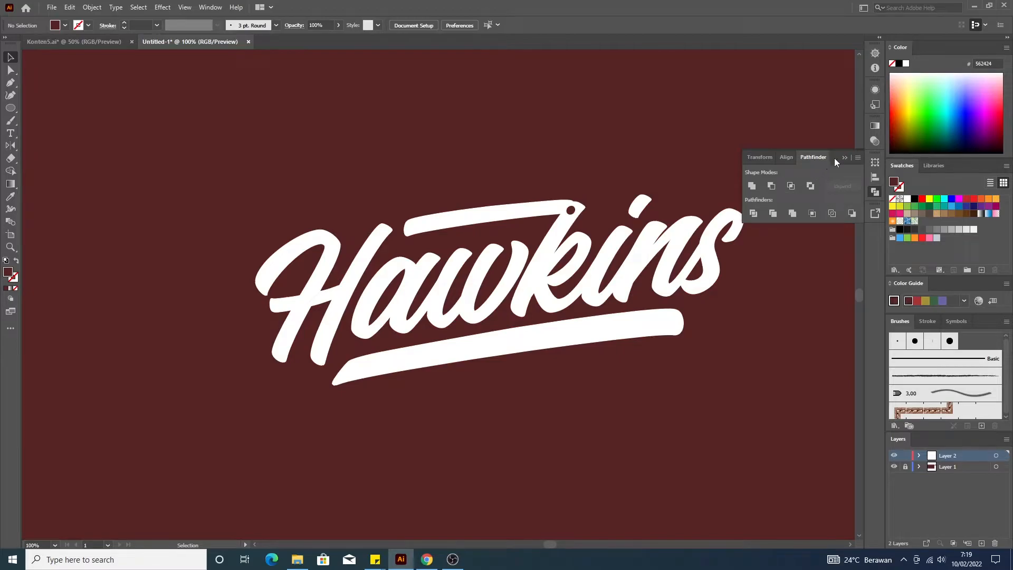
- Offset the paths of the whole Hawkins lettering group by 14 px with Miter joins and a miter limit of 4
scroll(746, 259, down, 3)
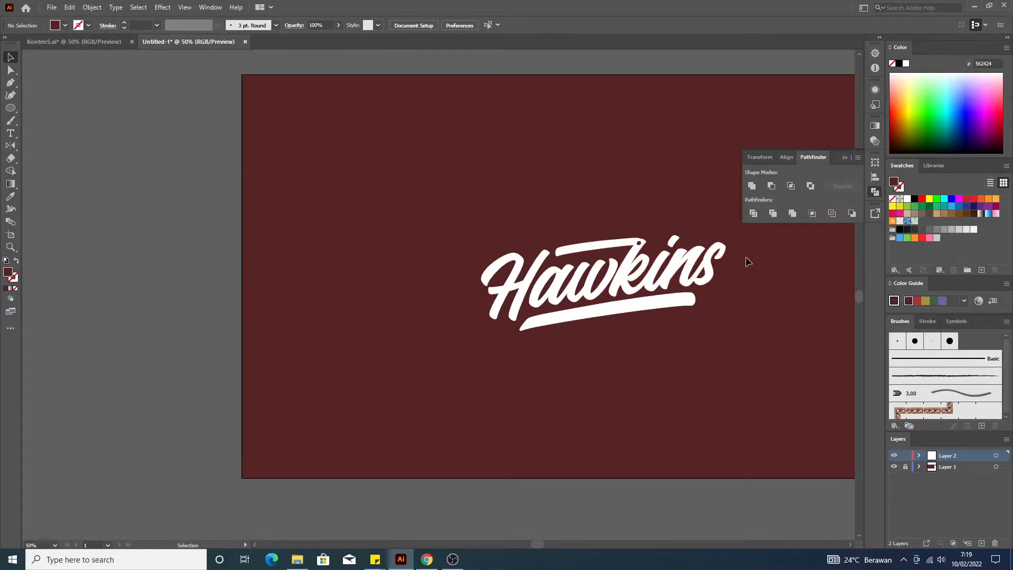
scroll(746, 259, up, 1)
scroll(746, 260, up, 1)
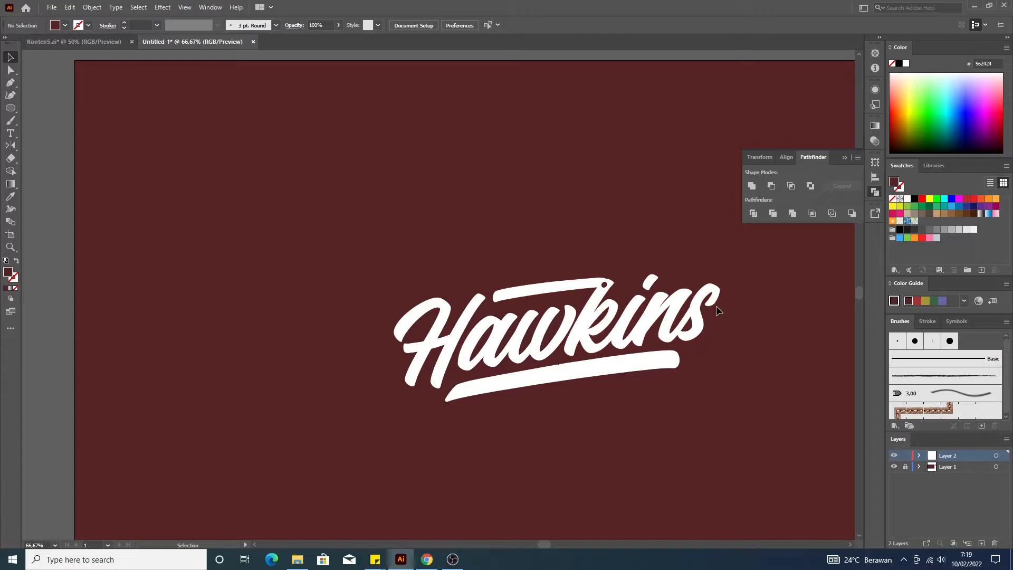
click(844, 157)
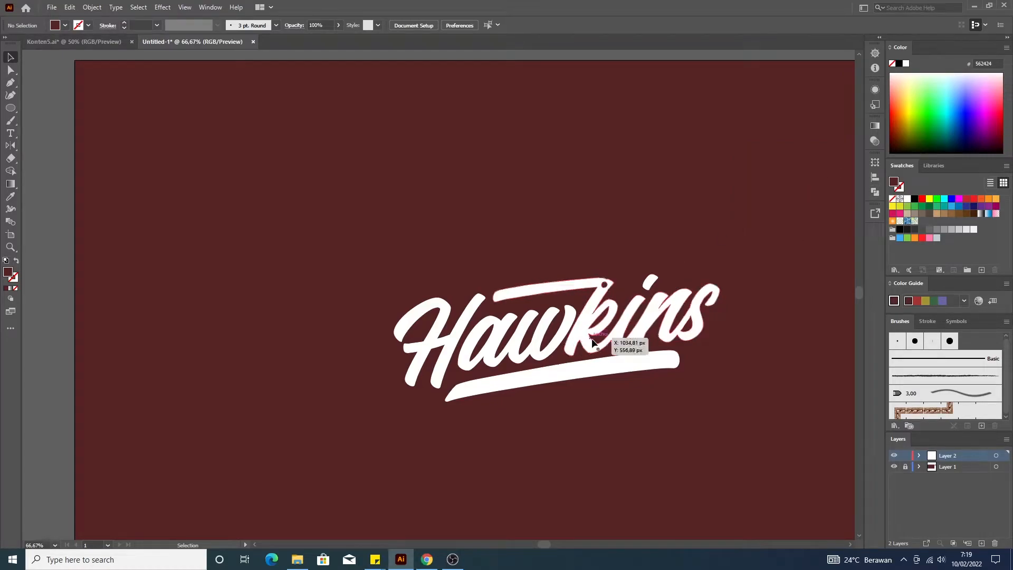
click(603, 348)
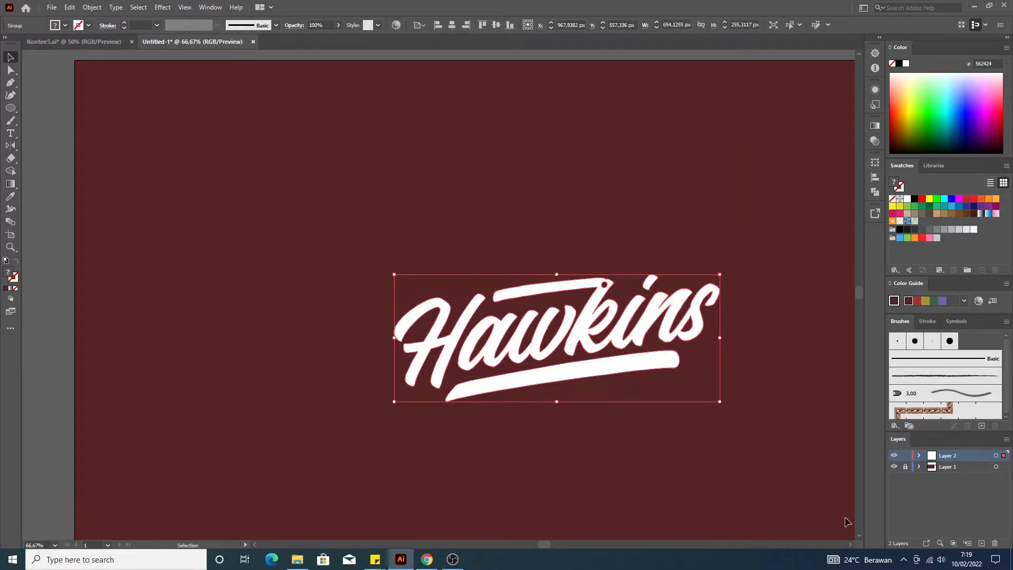
click(850, 545)
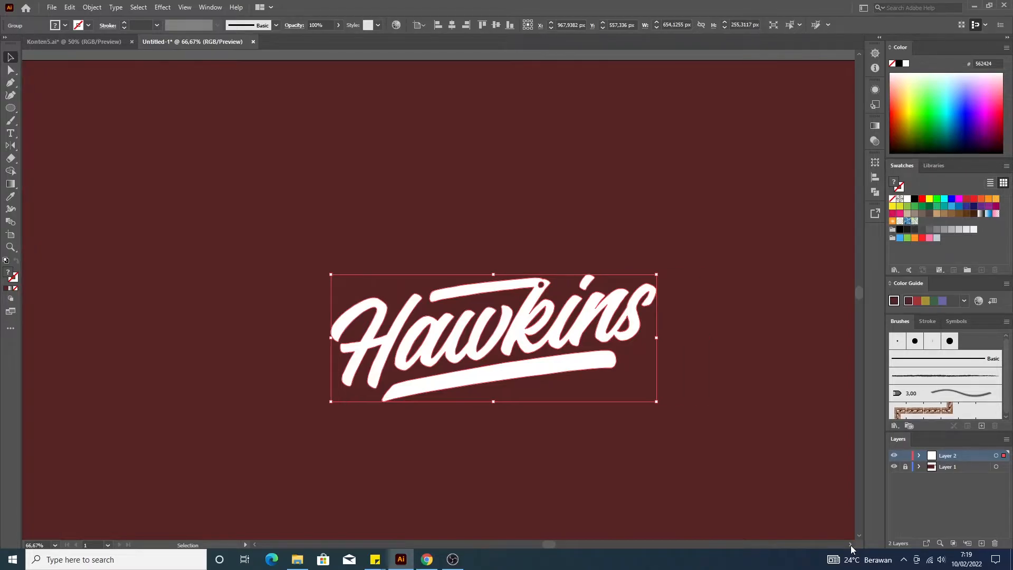
click(93, 8)
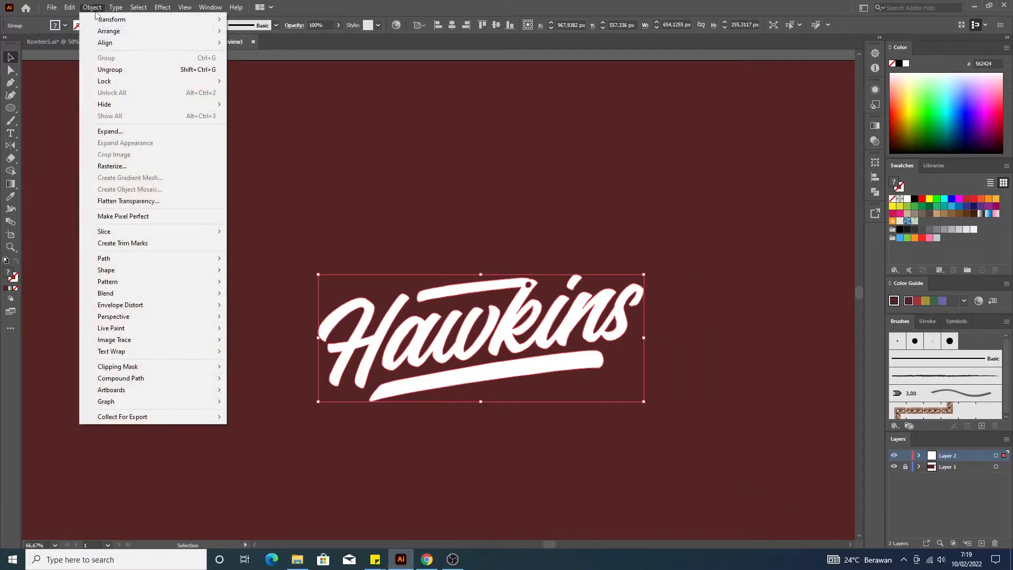
mouse_move(136, 264)
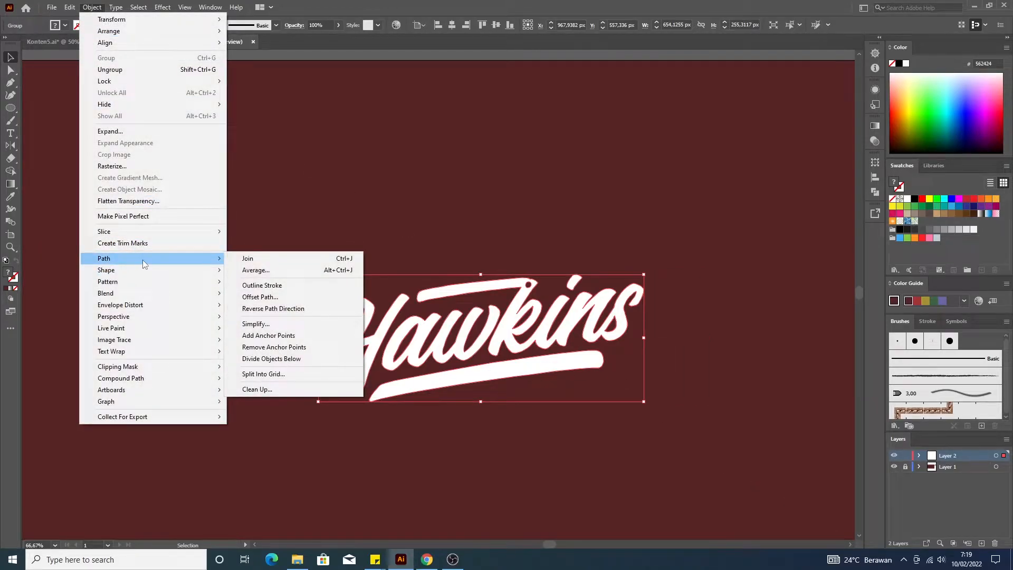
click(286, 295)
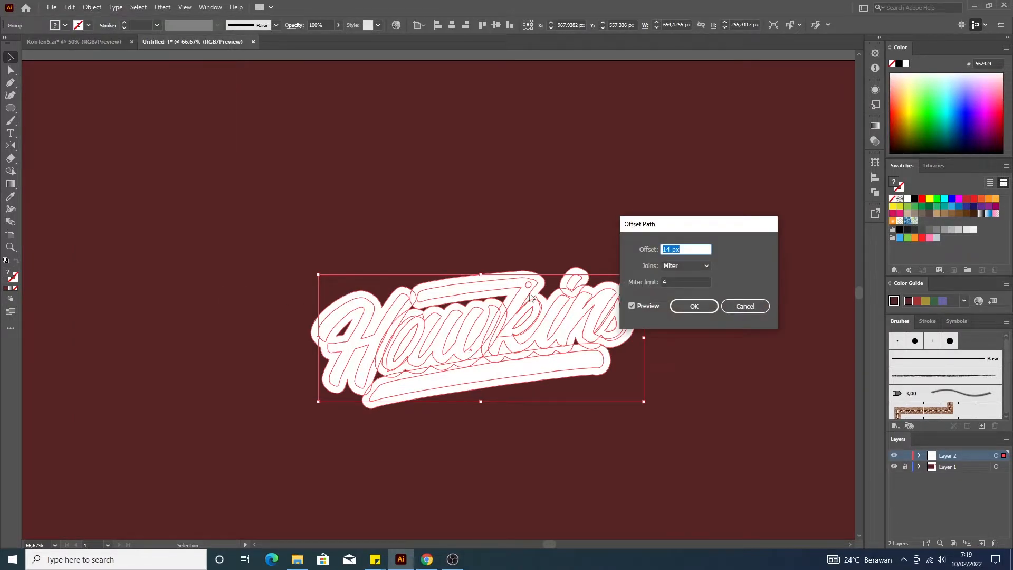
key(Down)
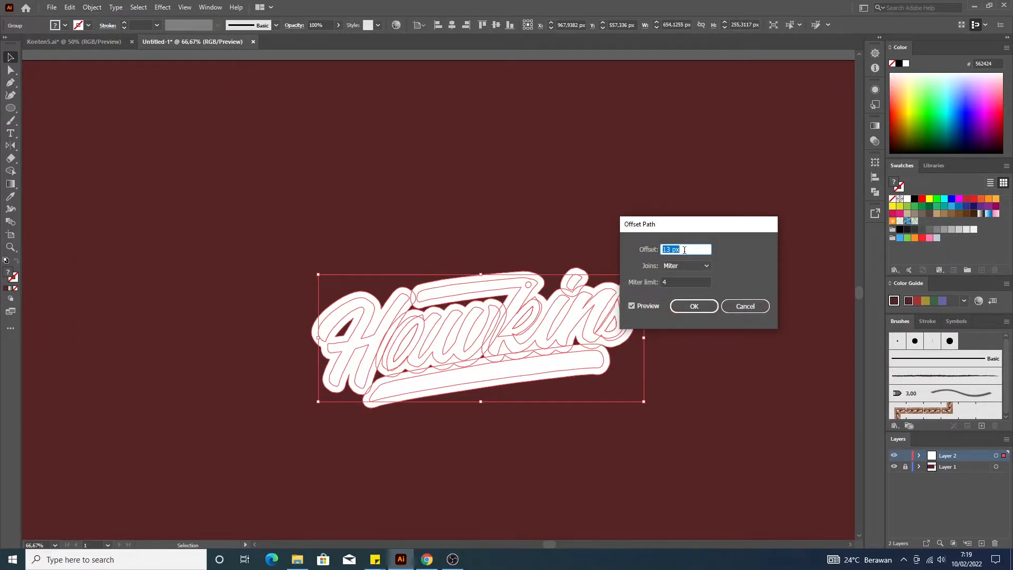
key(Up)
key(Up)
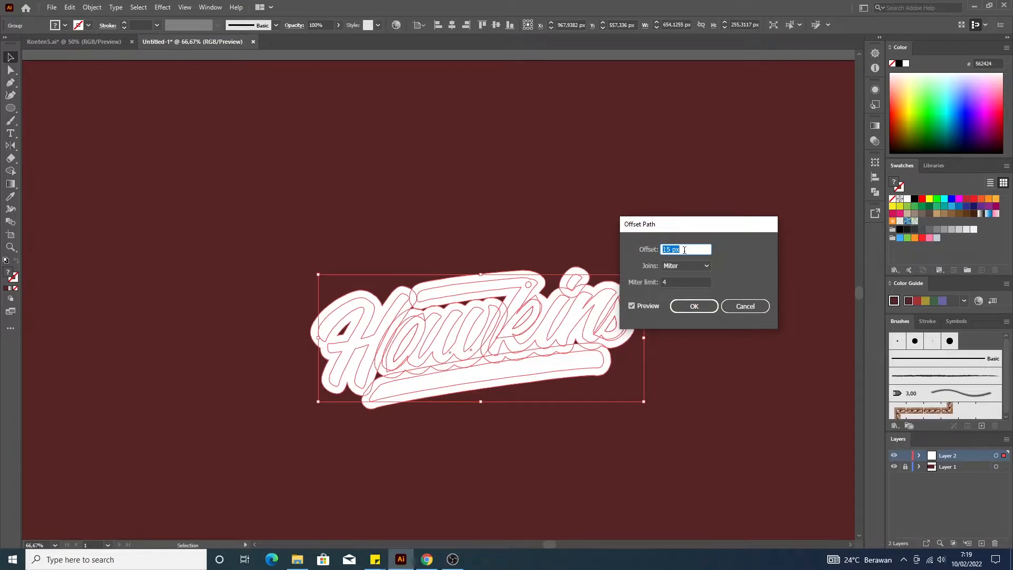
key(Up)
key(Down)
key(Down)
key(Down)
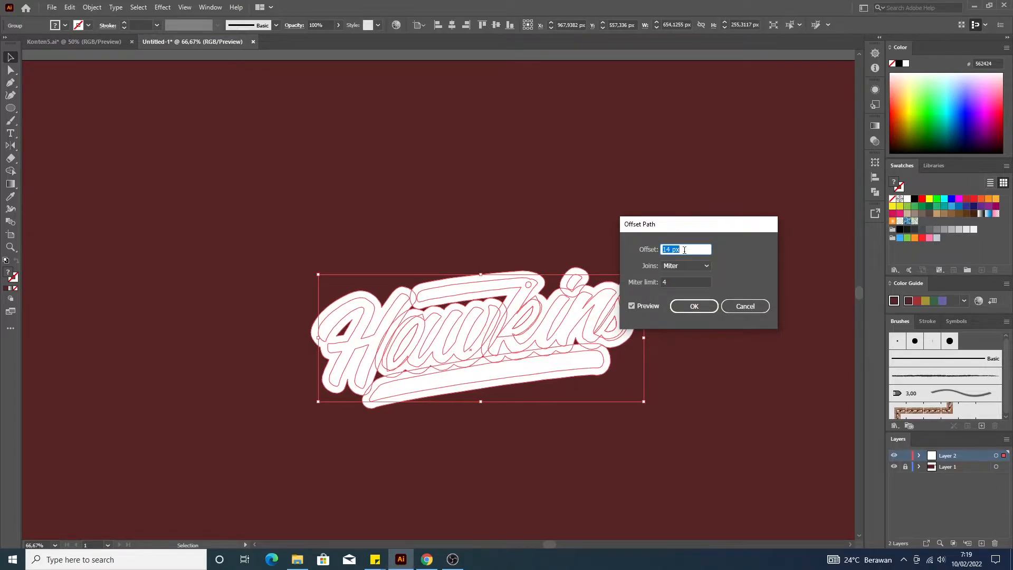
key(Up)
click(705, 307)
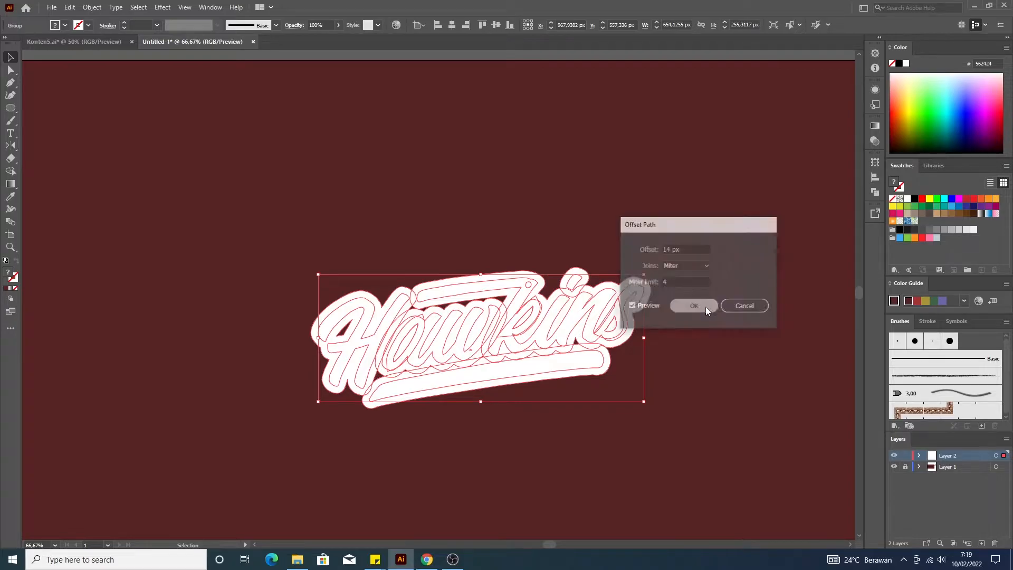
click(707, 311)
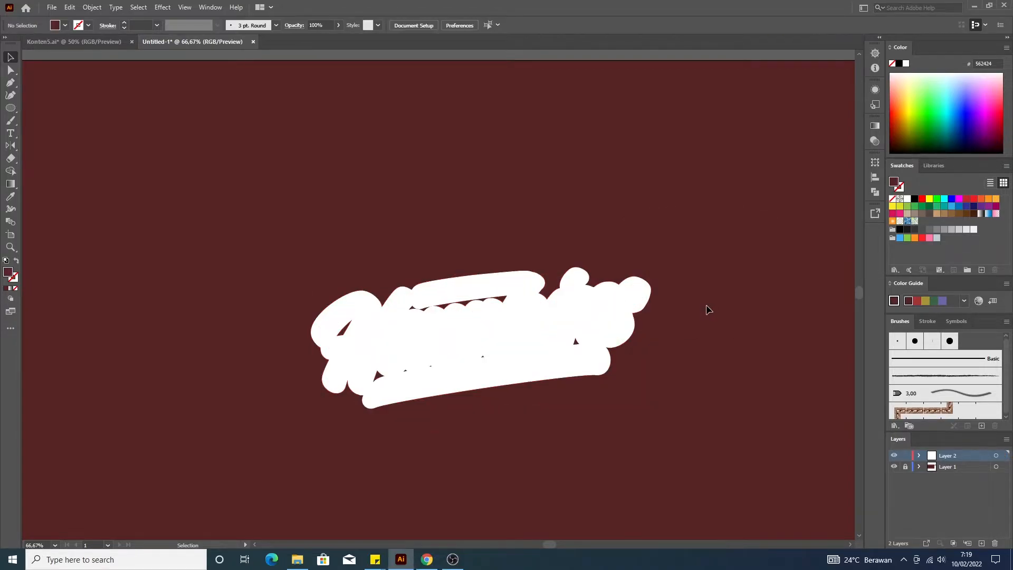
- Isolate the group and bring the original H, aw and kins letter pieces and the lower bar to the front
double_click(618, 317)
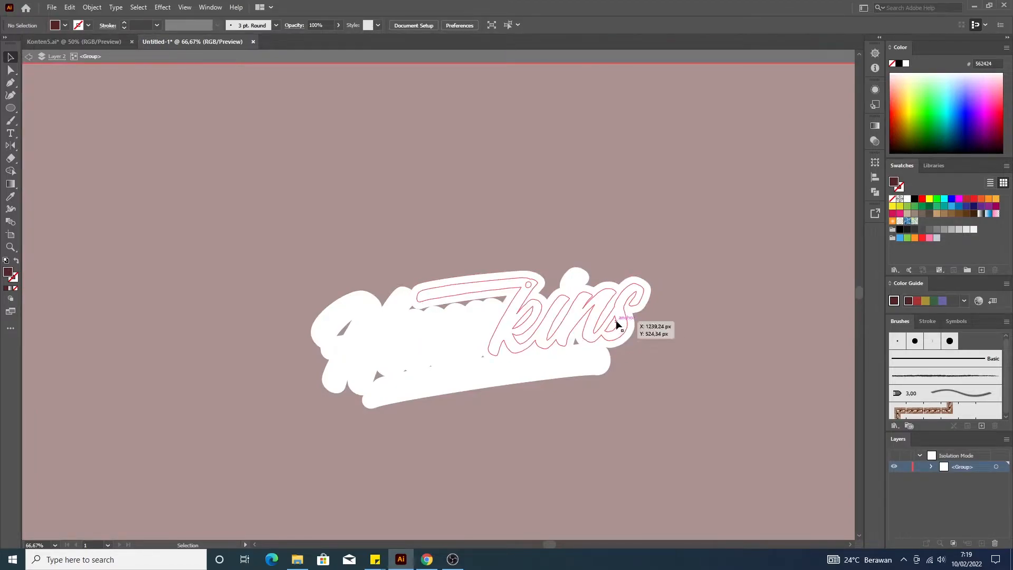
click(604, 324)
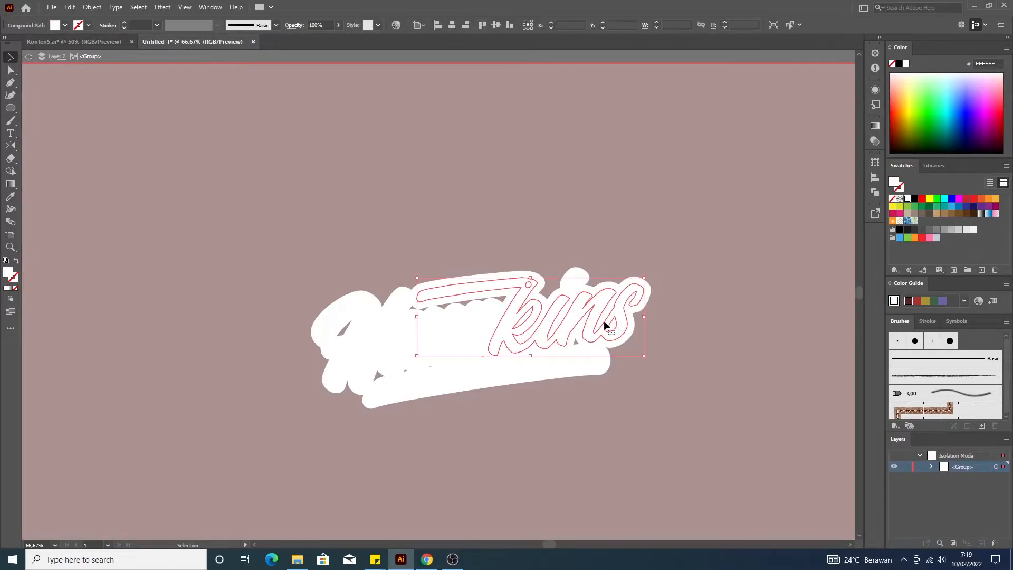
shift+click(477, 339)
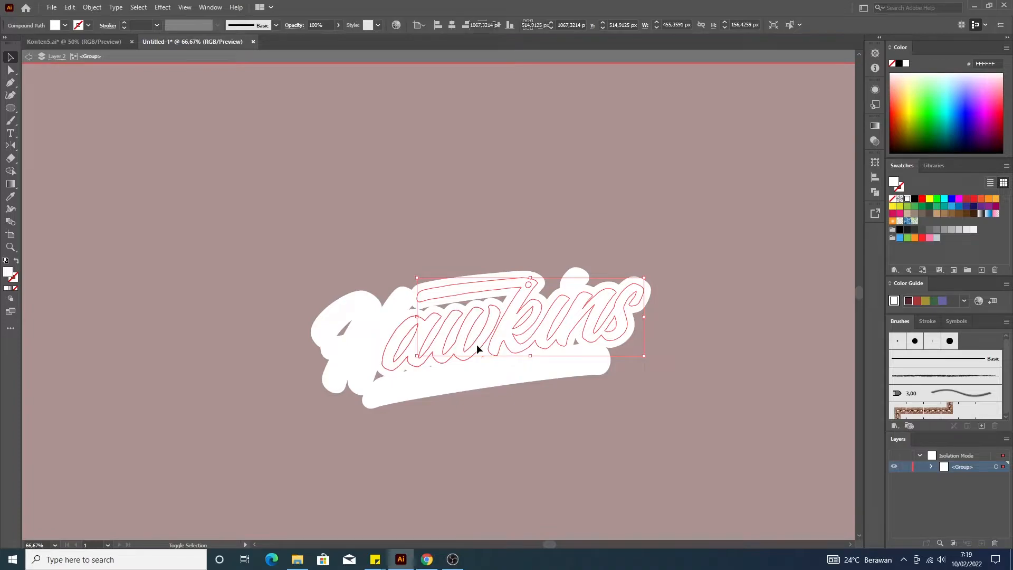
shift+click(371, 364)
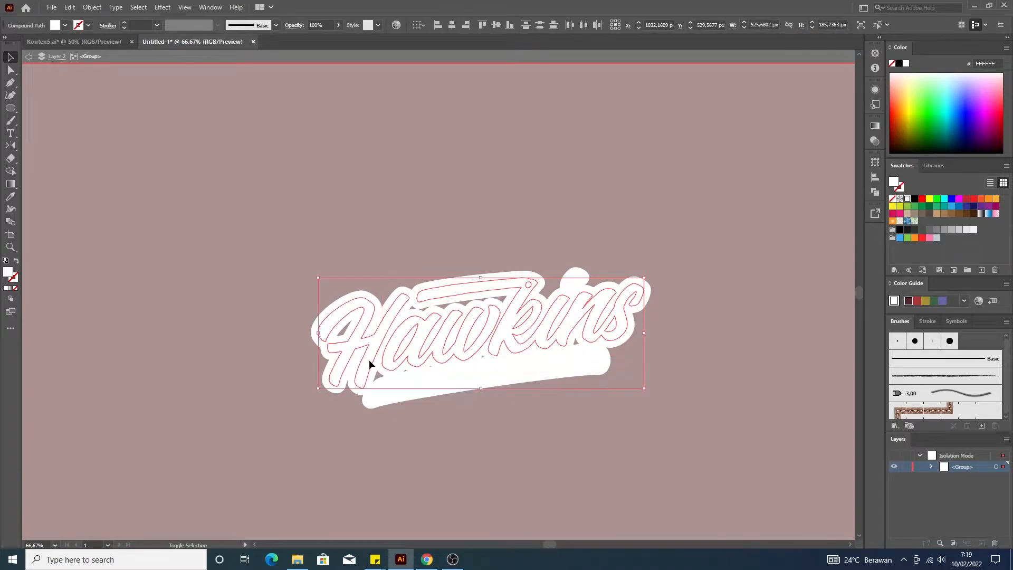
shift+click(377, 381)
shift+click(408, 392)
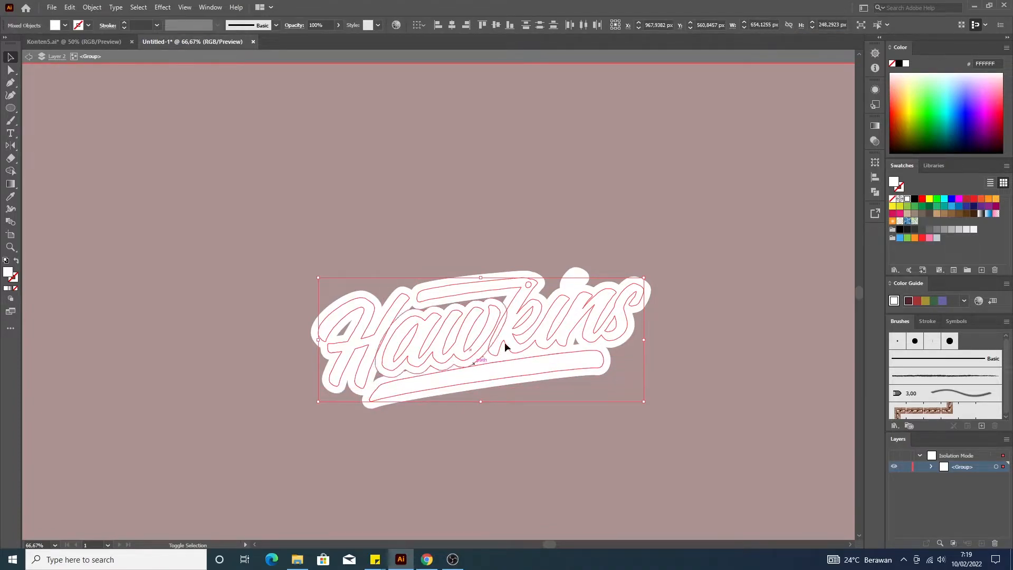
right_click(507, 333)
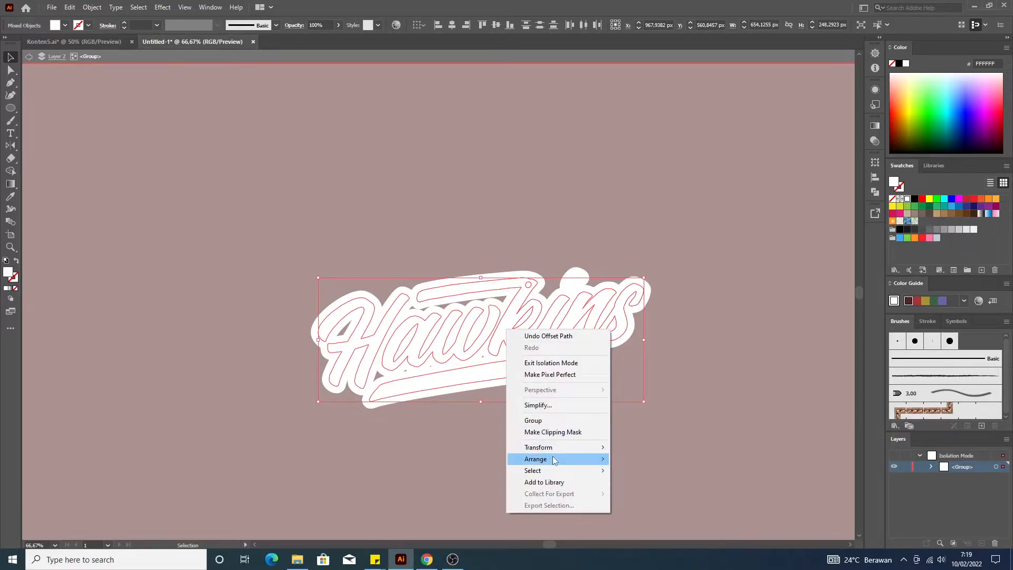
mouse_move(554, 459)
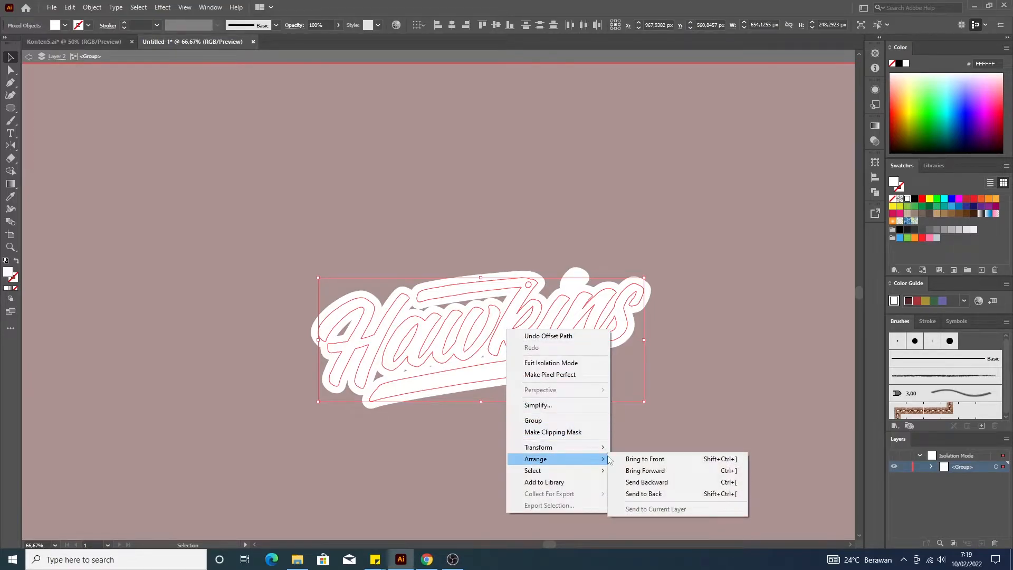
click(636, 460)
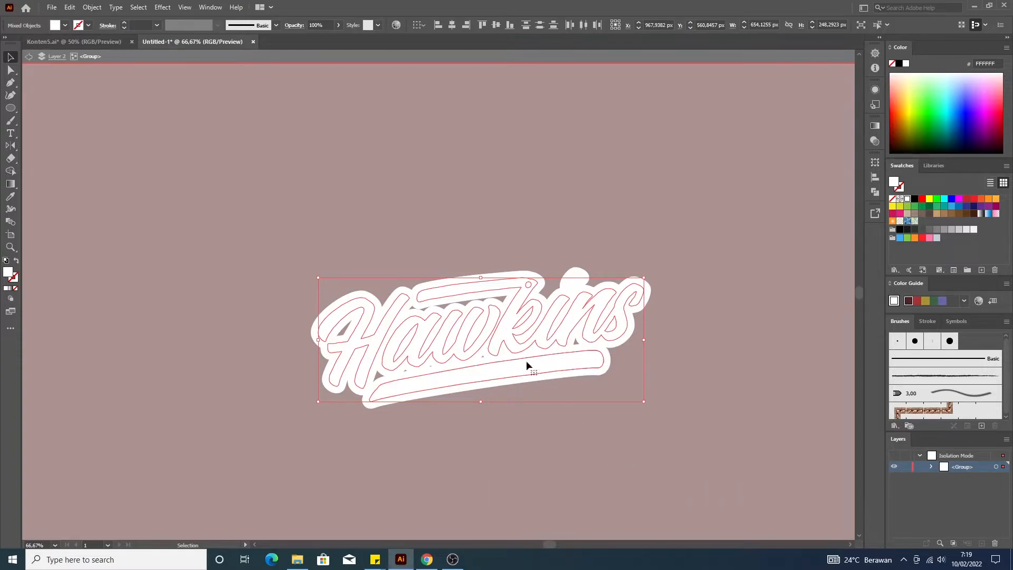
- Fill the selected letter pieces and bar with the dark red sampled from the background, and leave isolation
key(i)
click(191, 151)
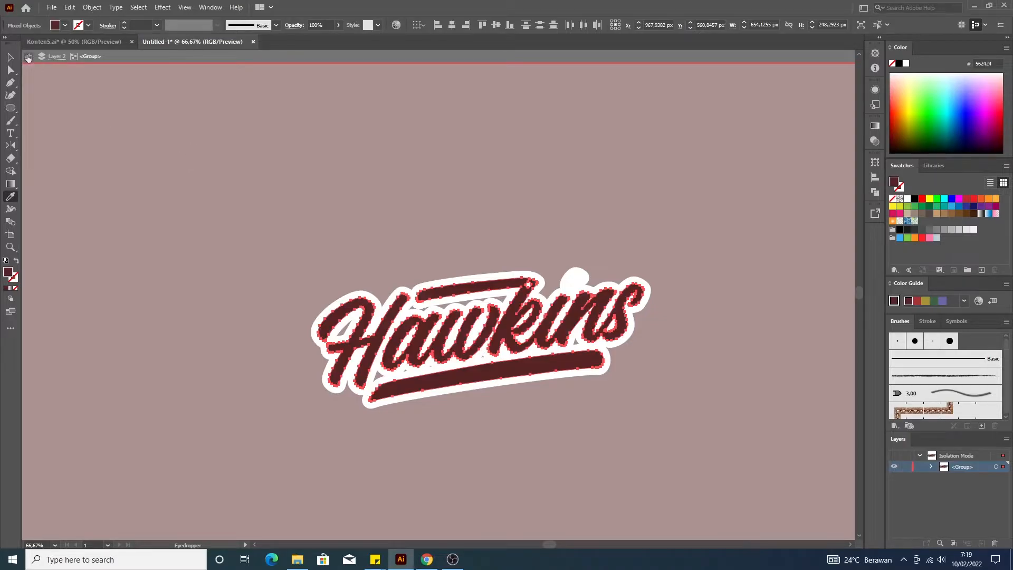
click(28, 57)
key(v)
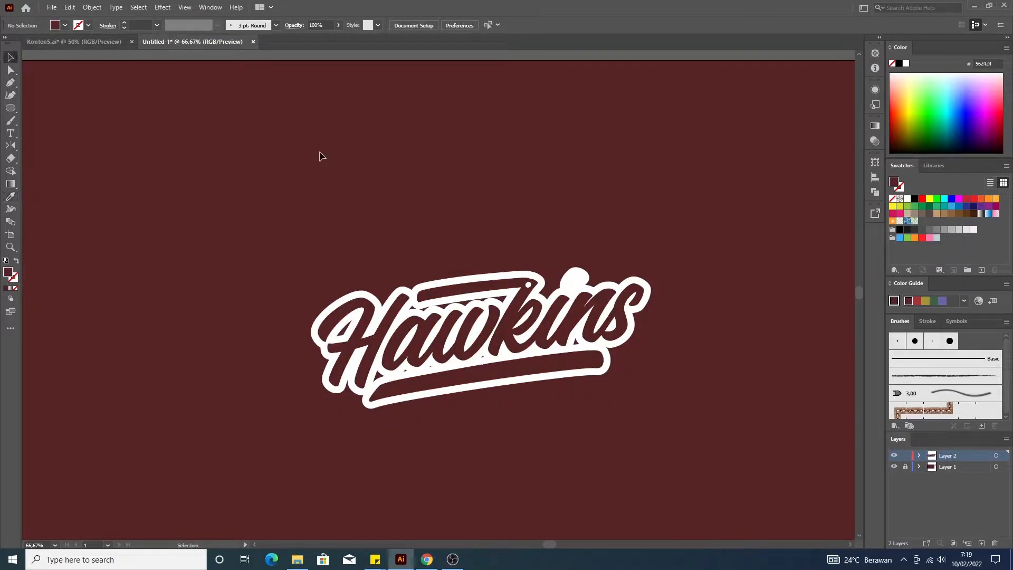
- Isolate the group, recolour the dot of the i with the background's dark red, and leave isolation
click(575, 280)
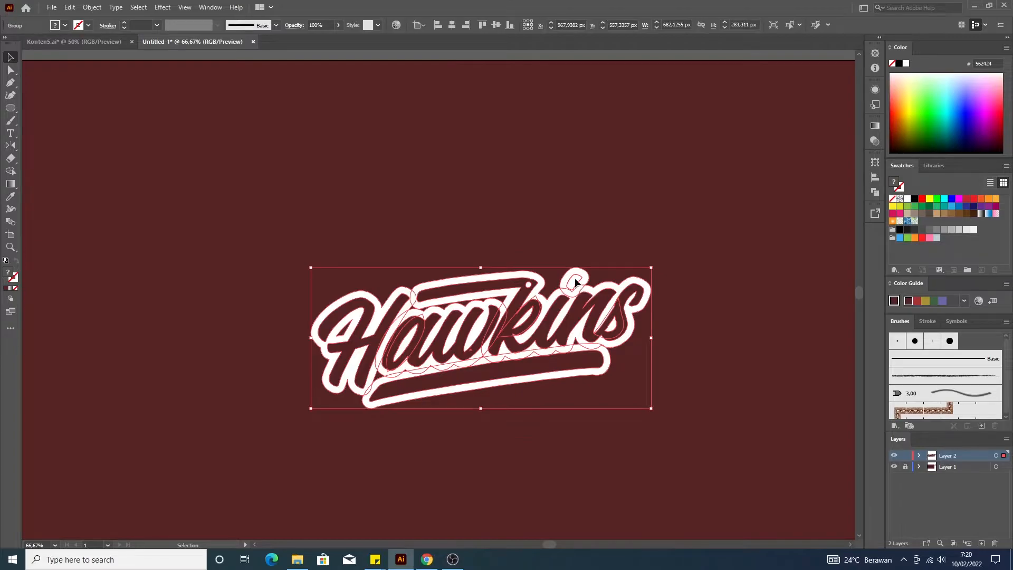
double_click(575, 281)
key(i)
click(586, 219)
key(v)
click(586, 218)
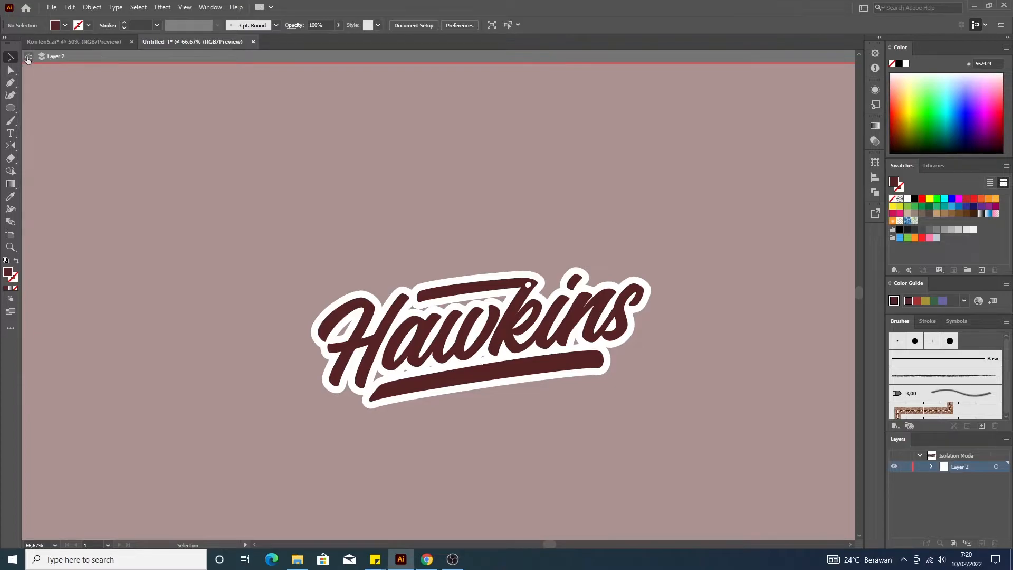
click(28, 57)
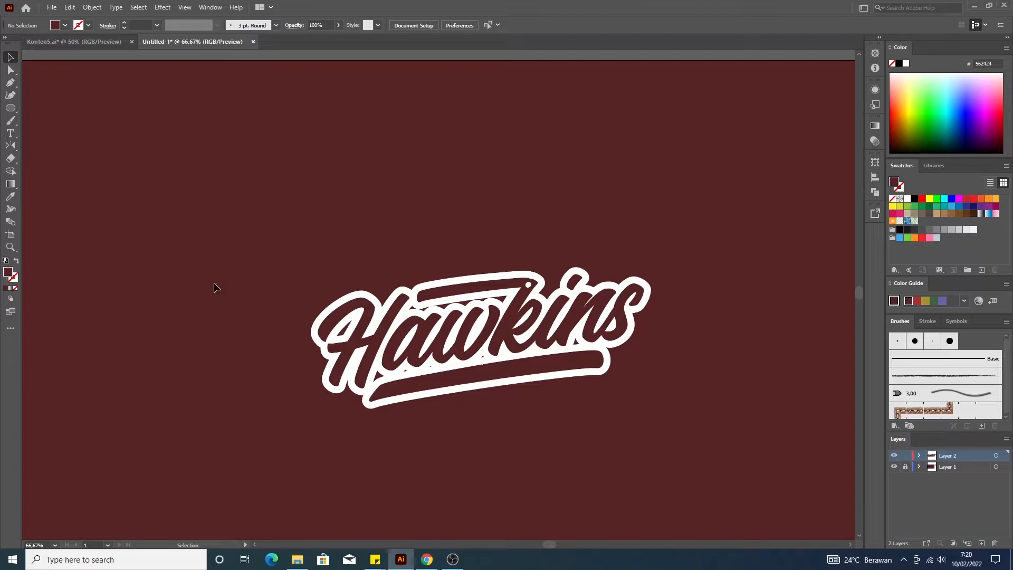
- Try merging the whole lettering and outline group with Pathfinder's Unite, and undo it
click(337, 396)
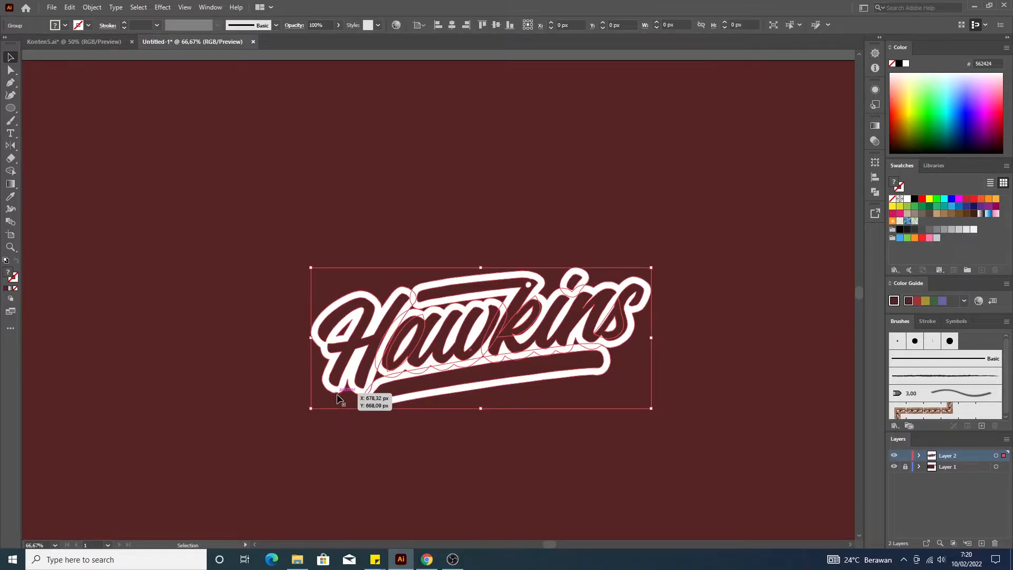
click(877, 193)
click(752, 185)
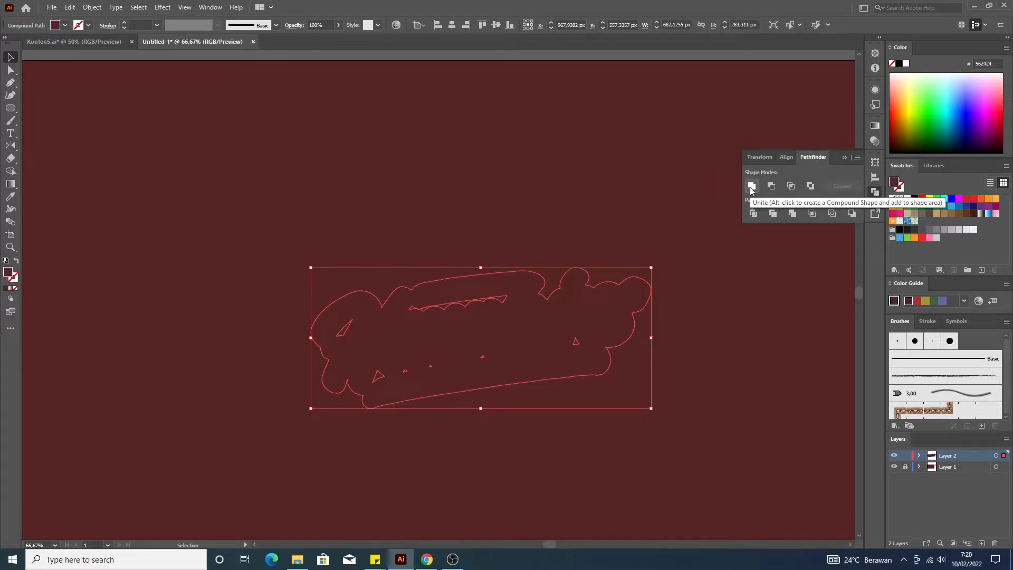
key(ctrl+z)
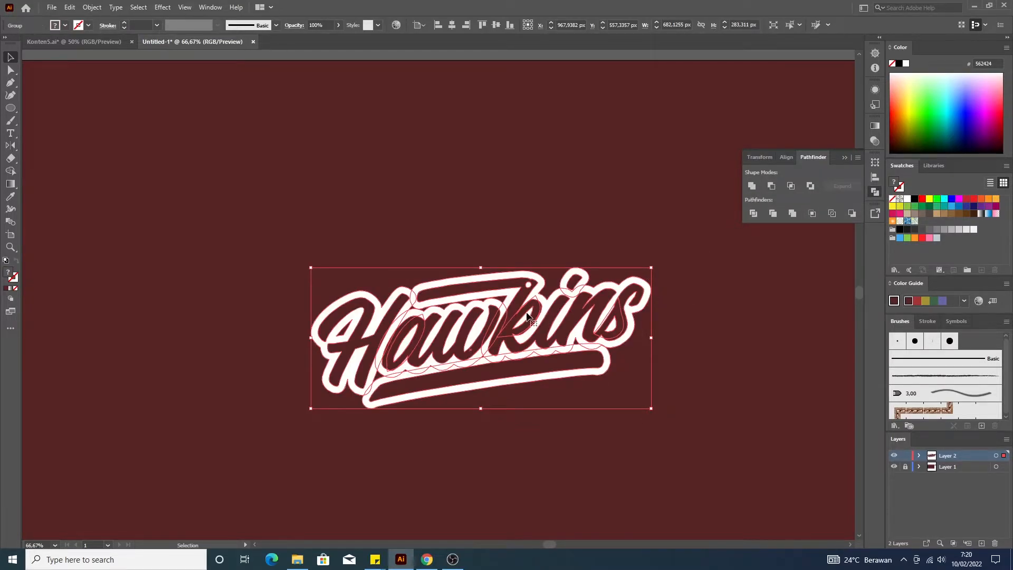
double_click(360, 397)
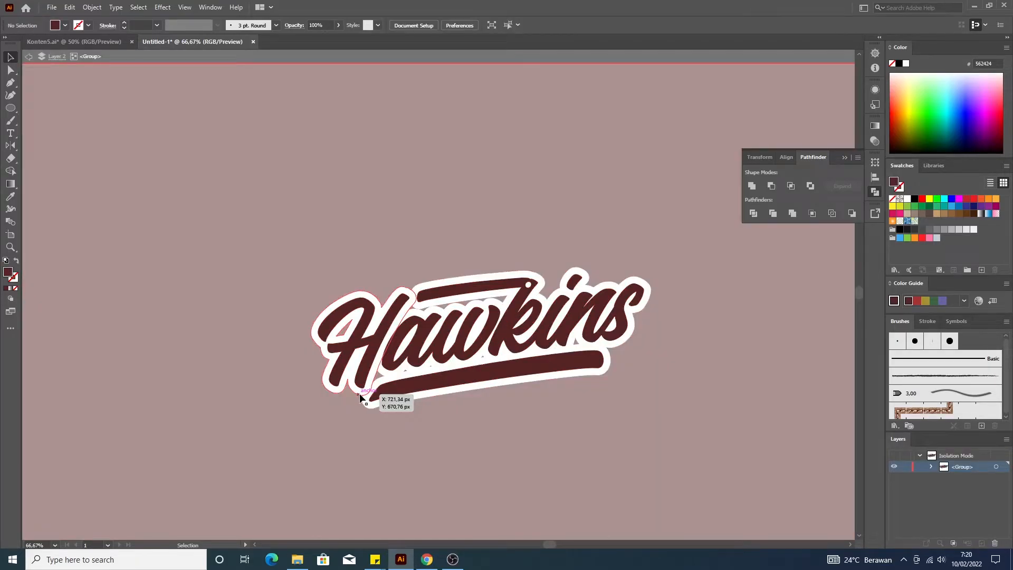
double_click(361, 396)
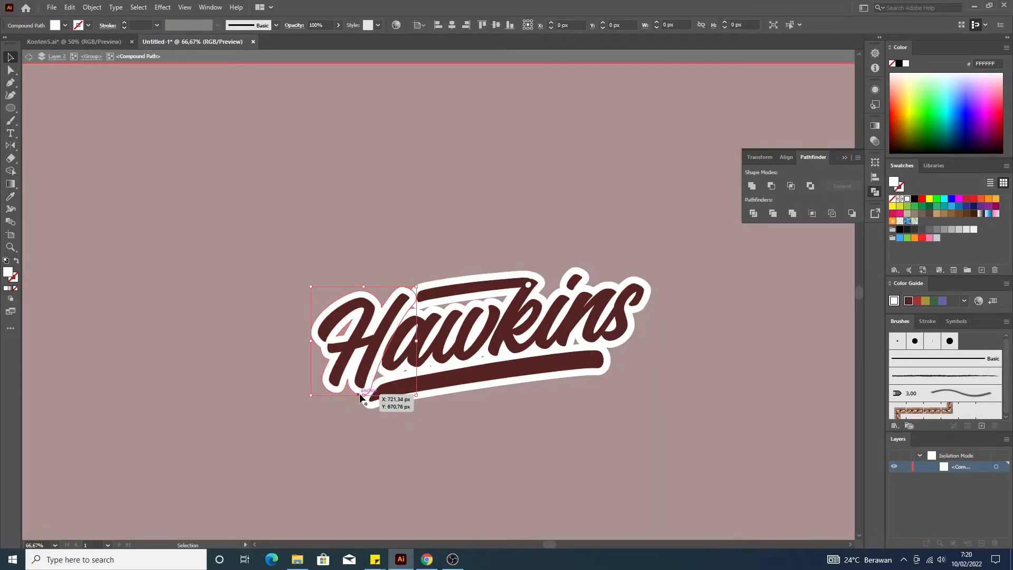
click(383, 376)
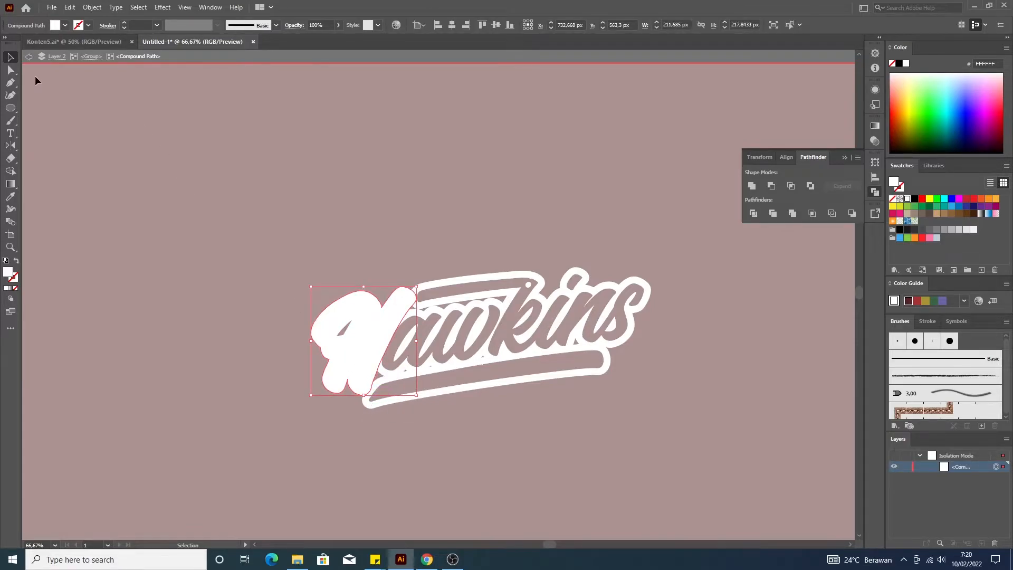
click(29, 61)
click(29, 58)
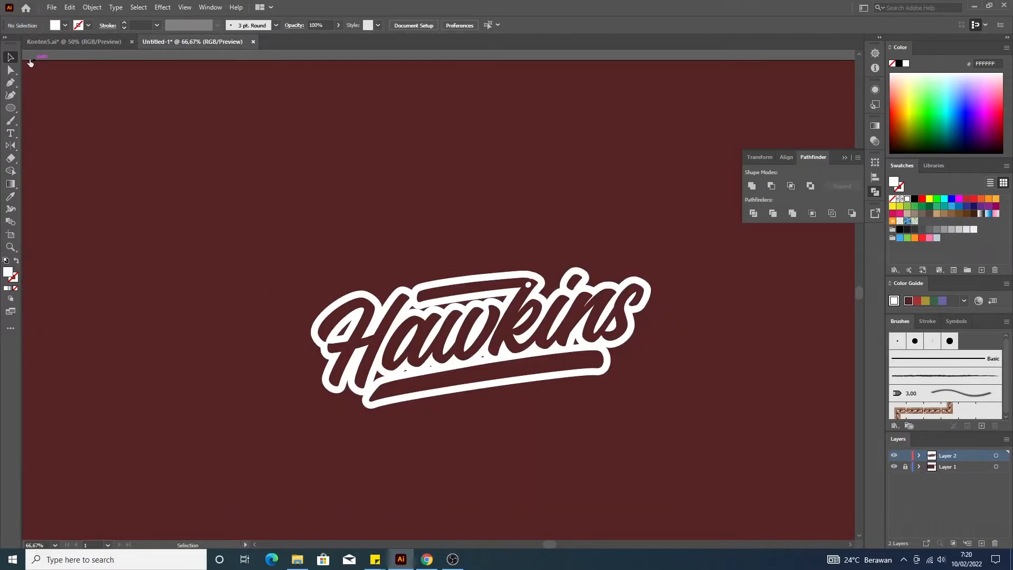
- Ungroup the Hawkins lettering and its white outline shapes
click(504, 335)
right_click(505, 333)
click(529, 420)
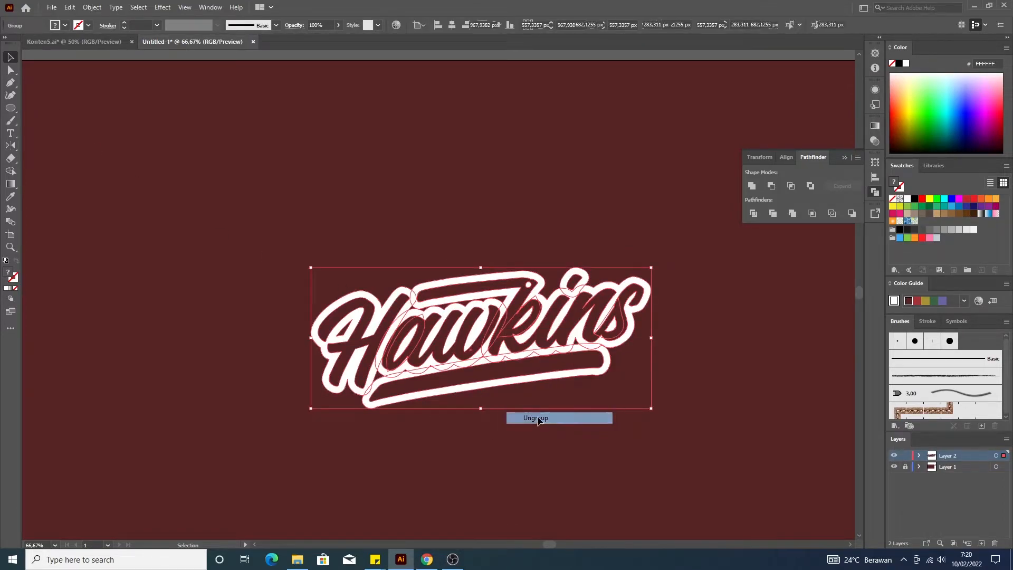
click(651, 338)
- Select the dark red kins, aw and H letter pieces, the dot of the i and the lower bar, and group them
click(628, 317)
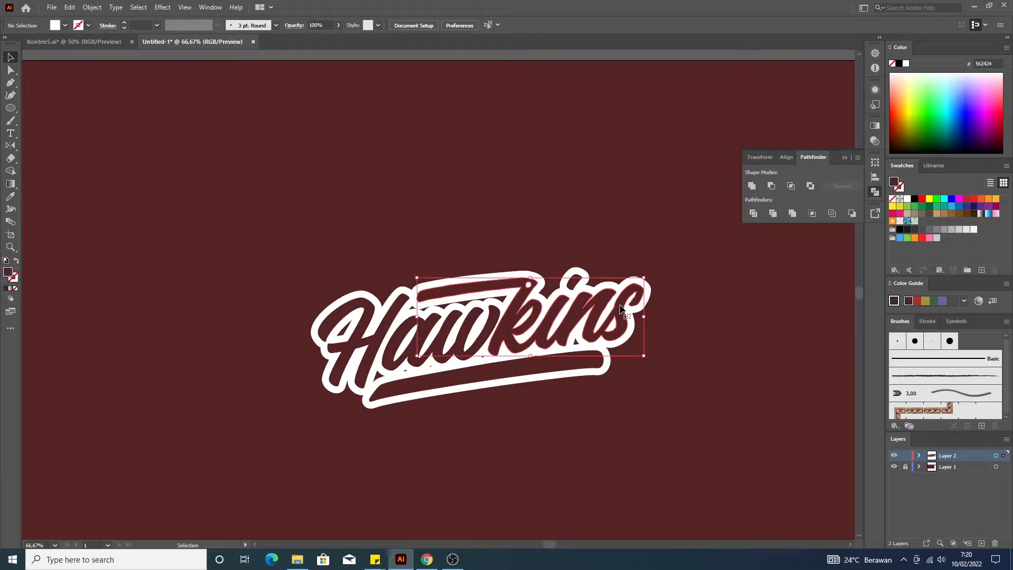
shift+click(481, 343)
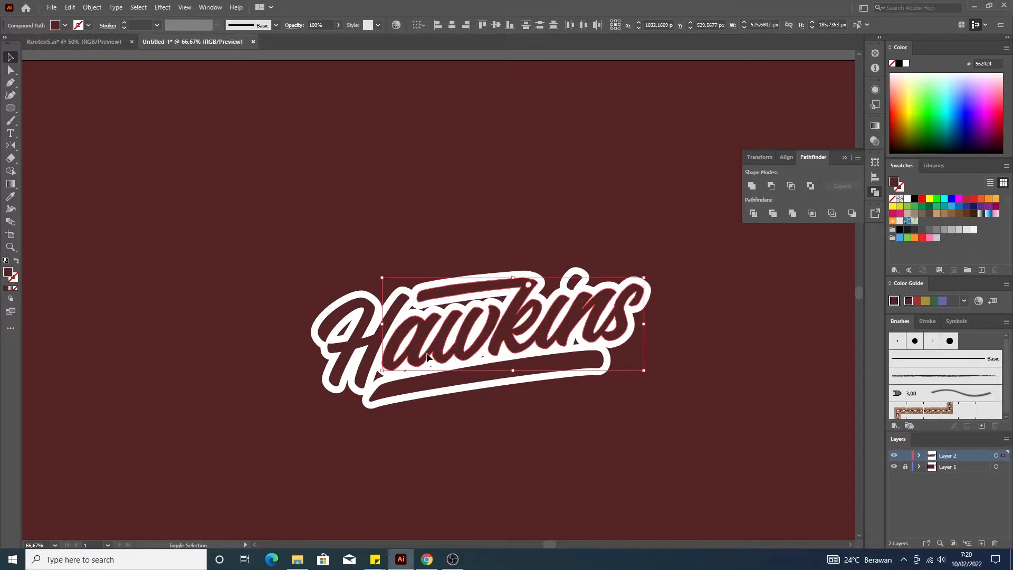
shift+click(376, 345)
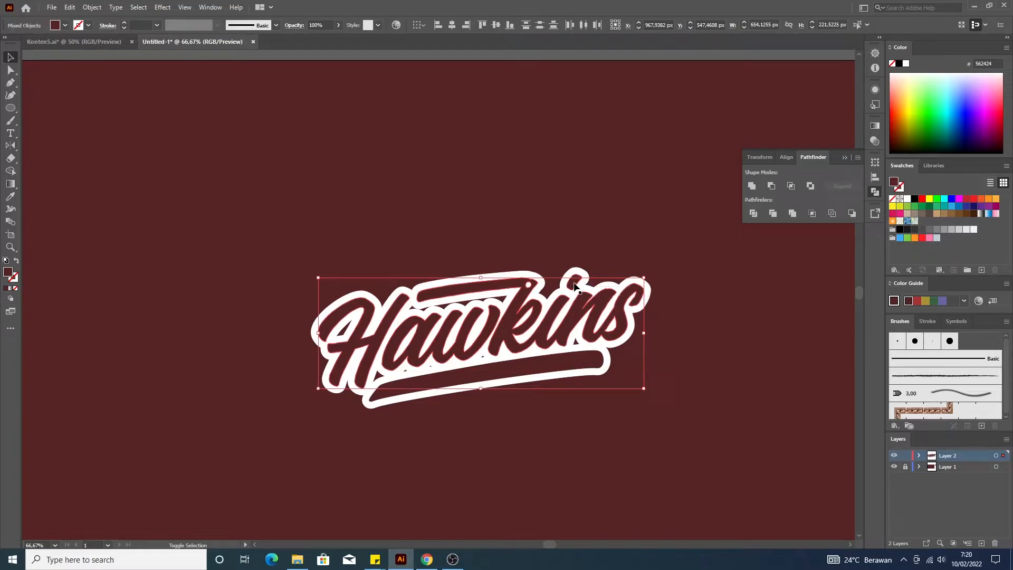
right_click(621, 323)
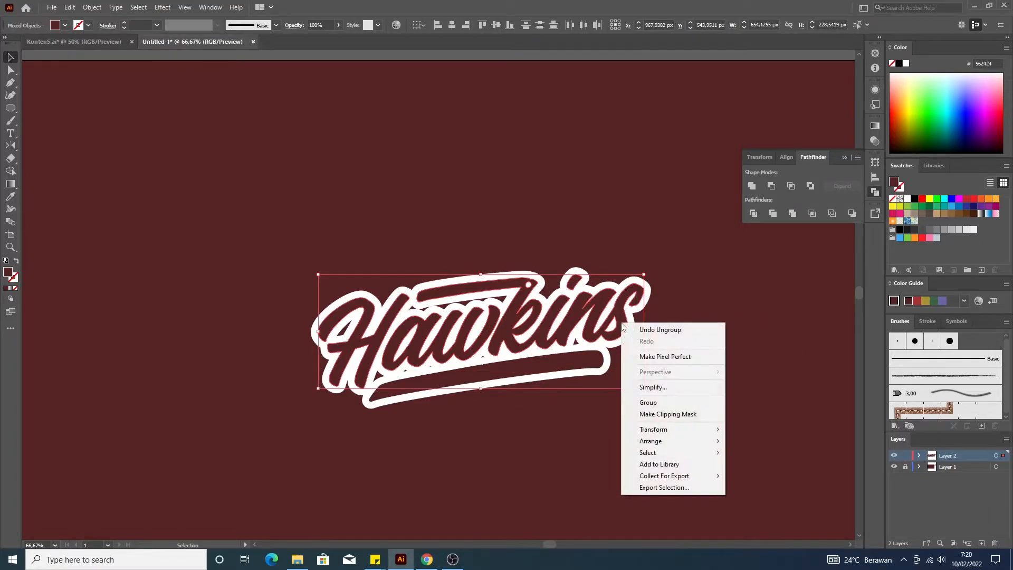
click(539, 380)
shift+click(539, 376)
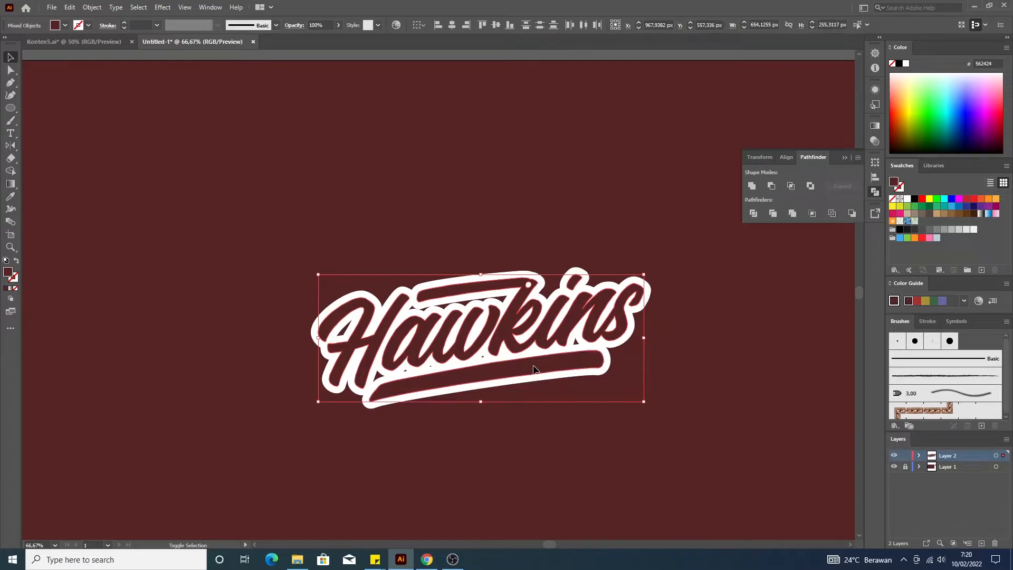
right_click(535, 366)
click(560, 446)
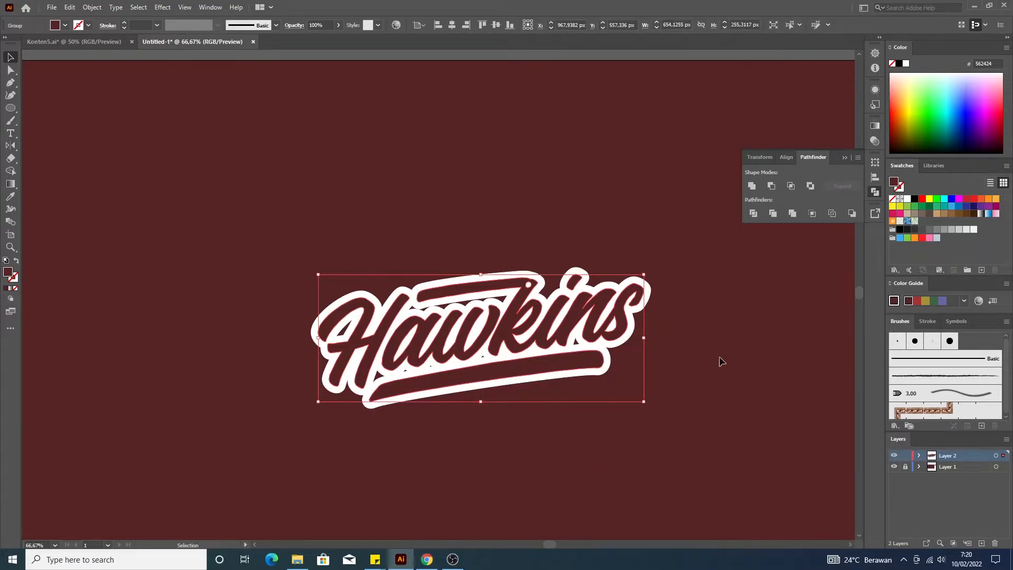
- Expand Layer 2, select all white outline shapes around the letters, i dot and lower bar, and unite them with Pathfinder
click(918, 456)
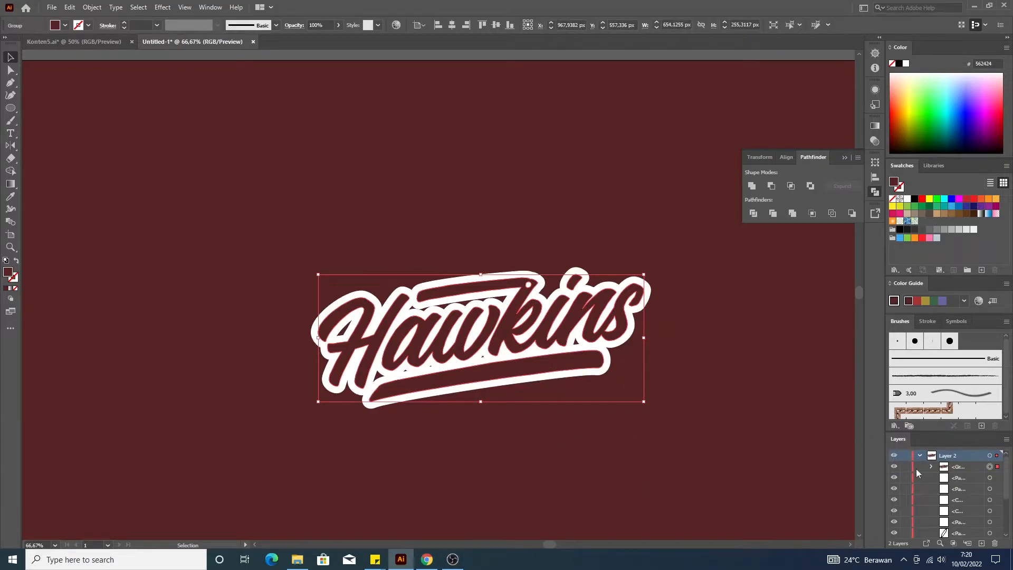
scroll(917, 470, down, 5)
click(721, 440)
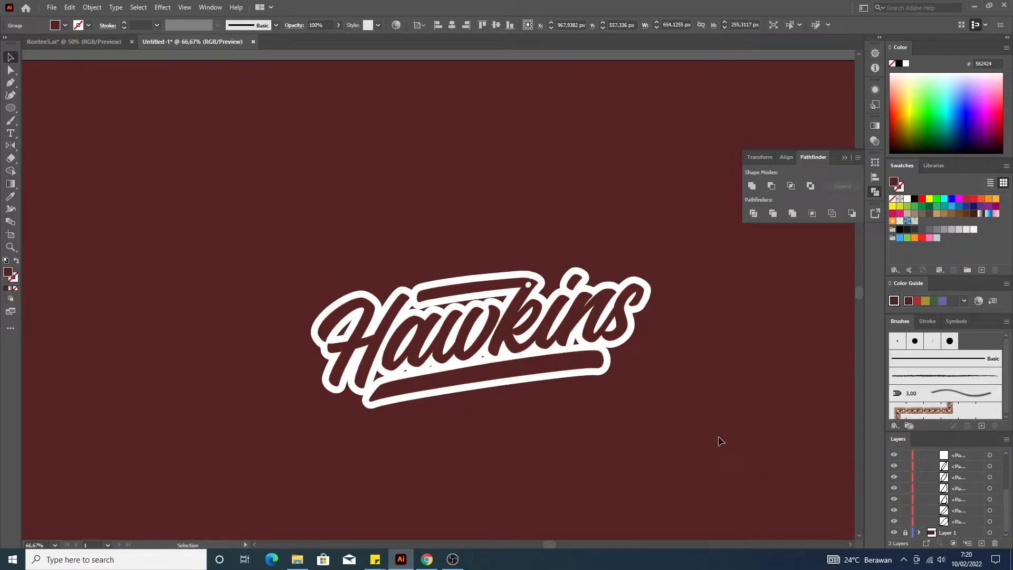
click(546, 384)
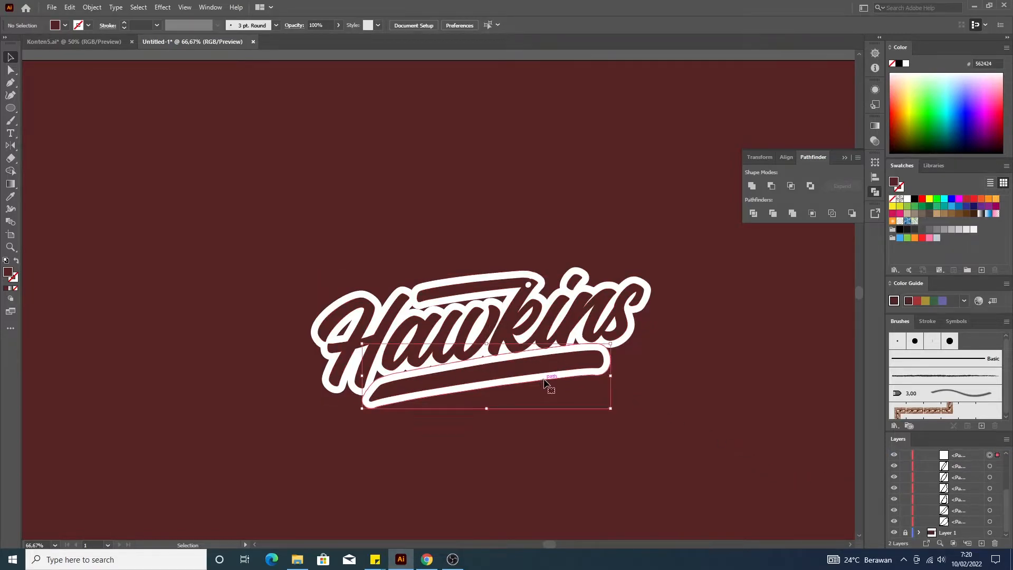
shift+click(628, 342)
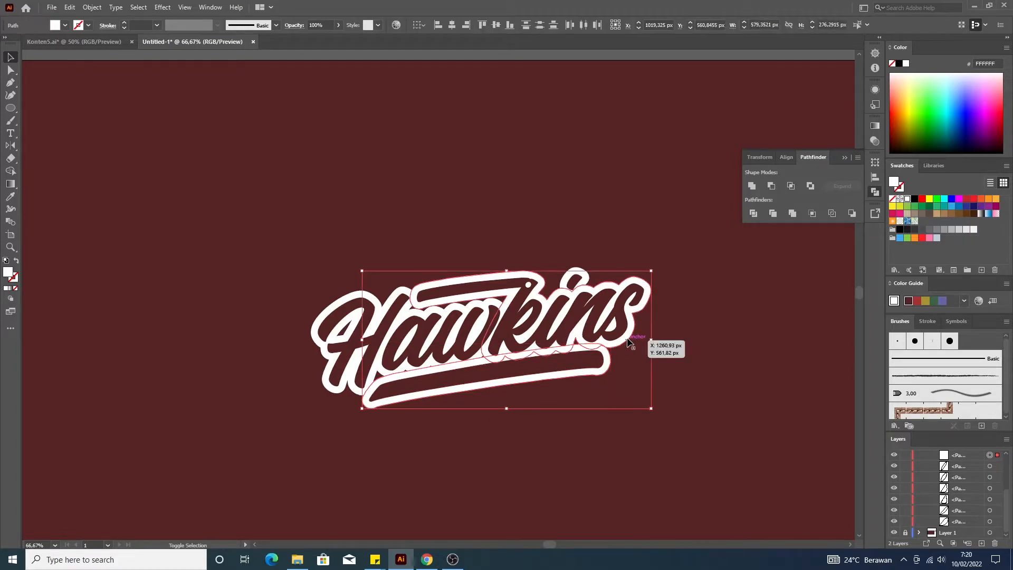
shift+click(344, 387)
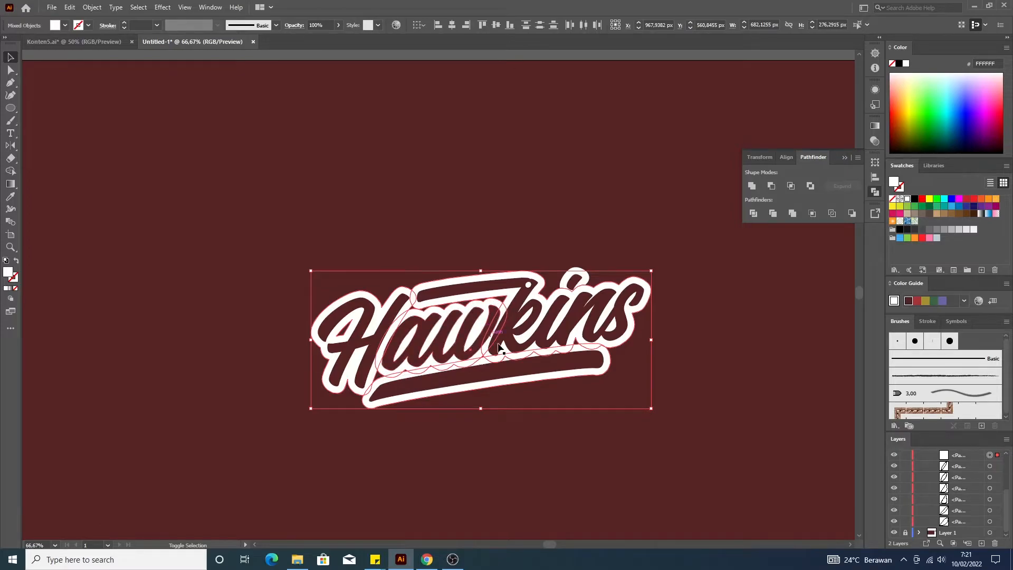
shift+click(581, 270)
click(752, 186)
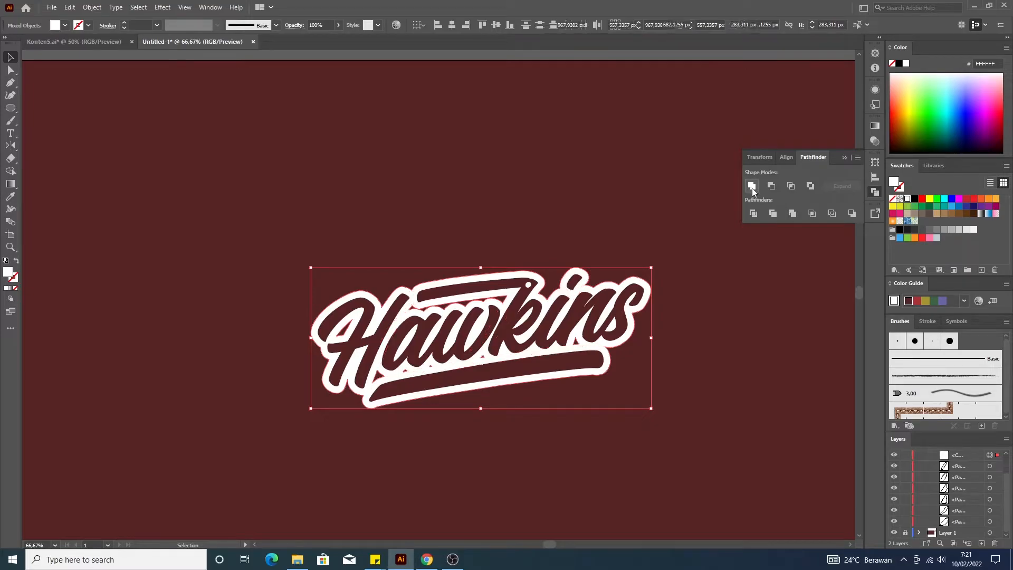
click(674, 254)
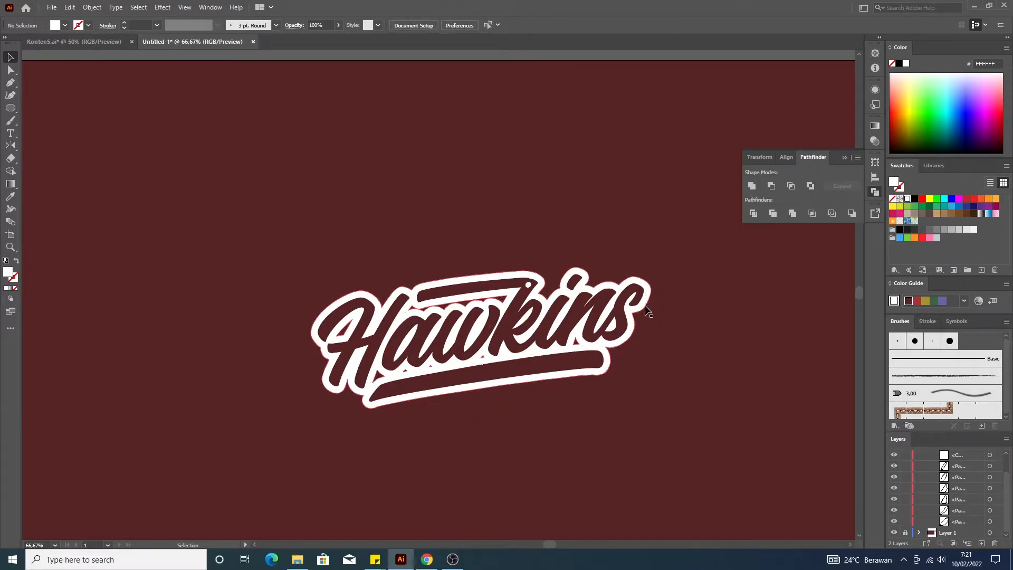
- Isolate the united white outline, delete the leftover holes inside it so the backing is solid, and leave isolation
double_click(575, 346)
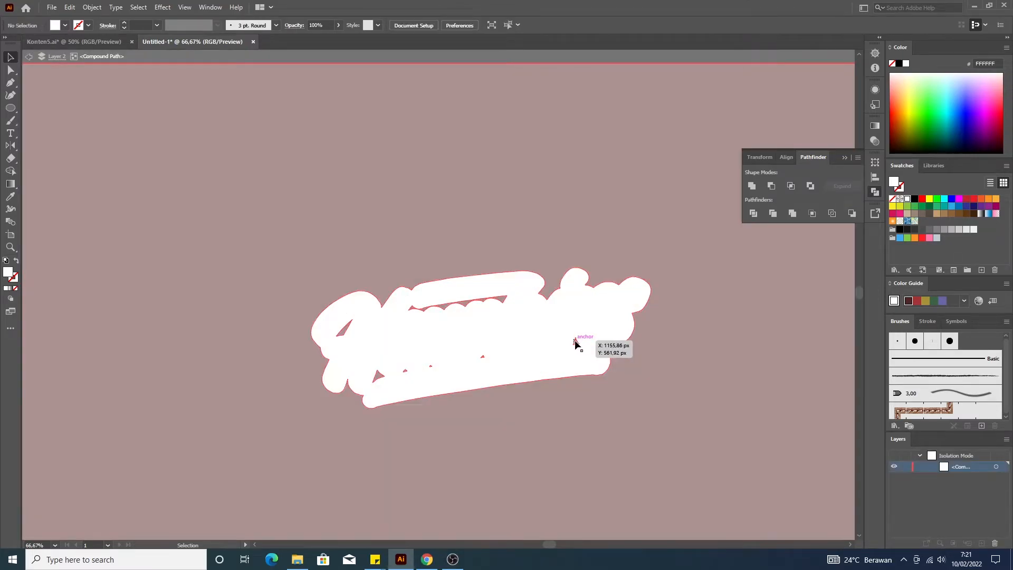
key(ctrl+shift+a)
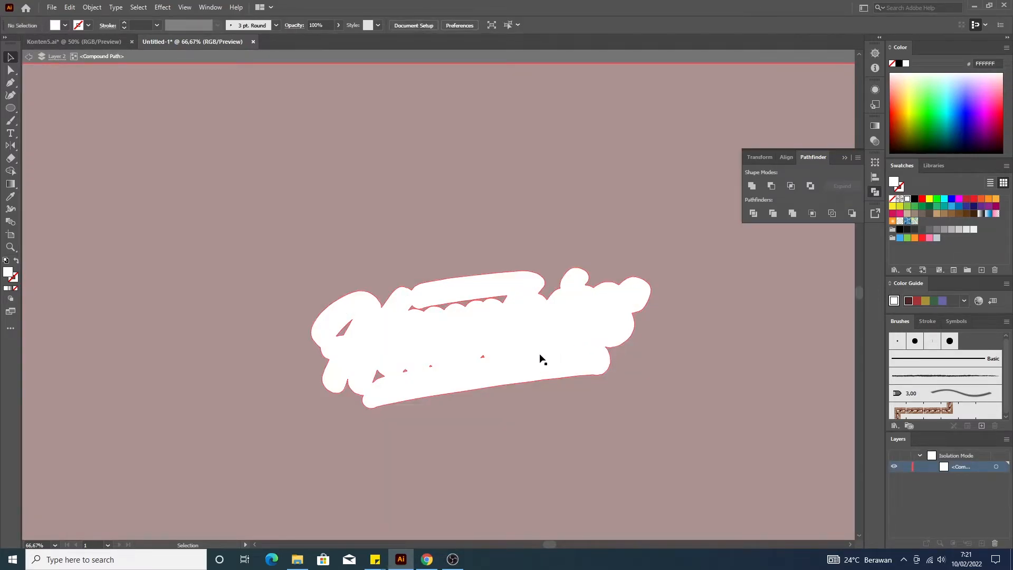
click(430, 368)
key(Delete)
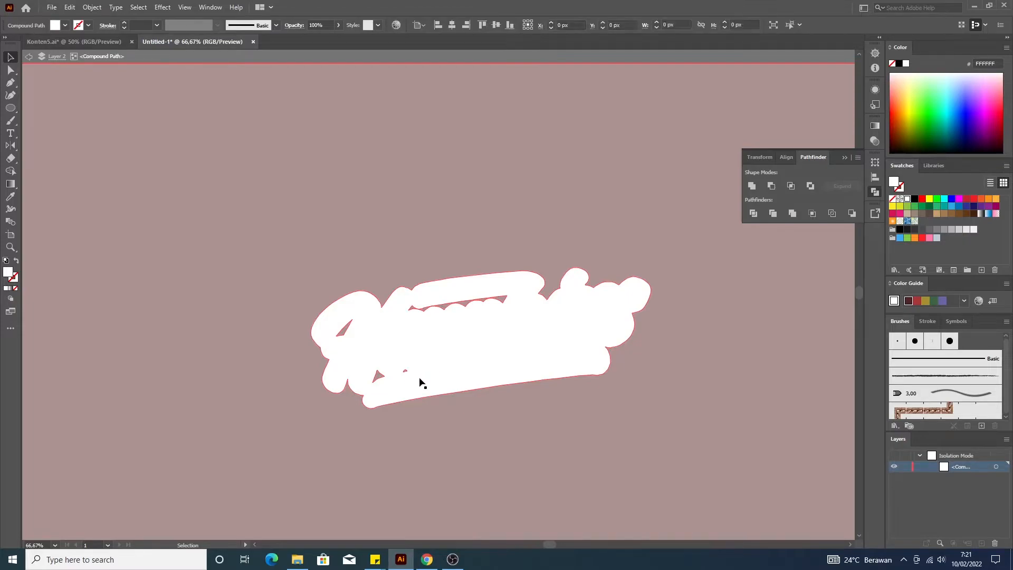
click(404, 371)
key(Delete)
click(378, 377)
key(Delete)
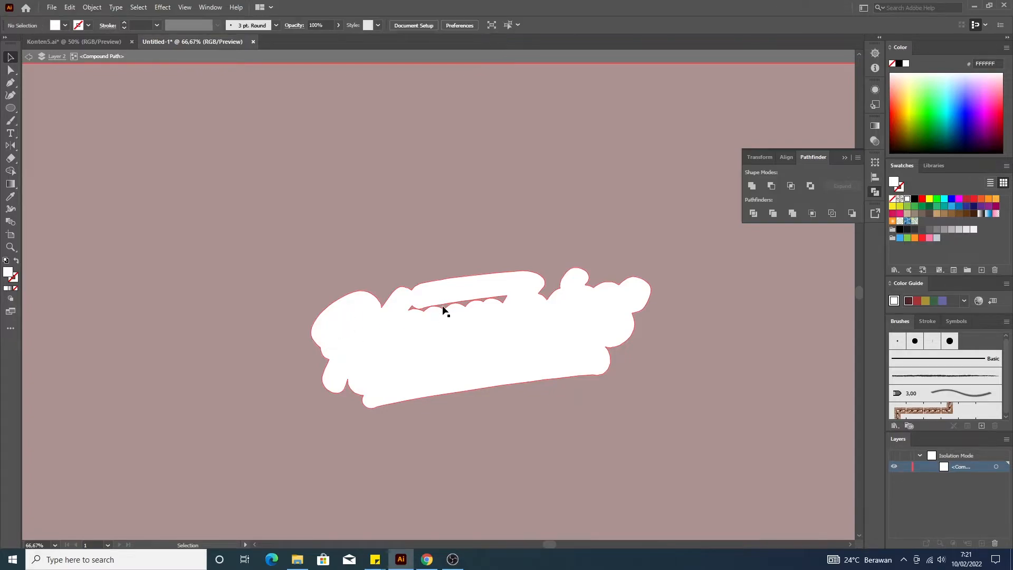
click(466, 304)
key(Delete)
click(843, 158)
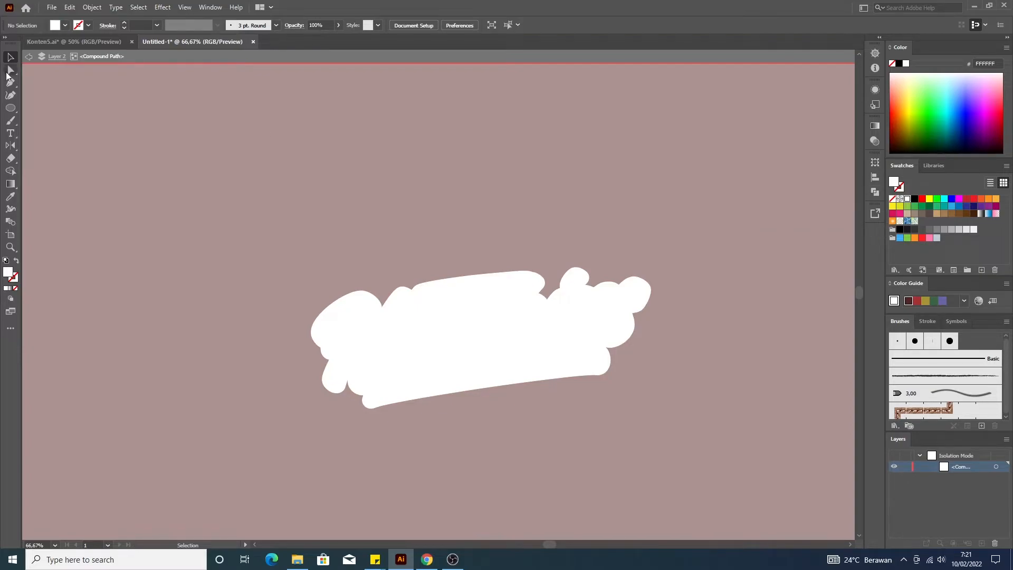
click(26, 57)
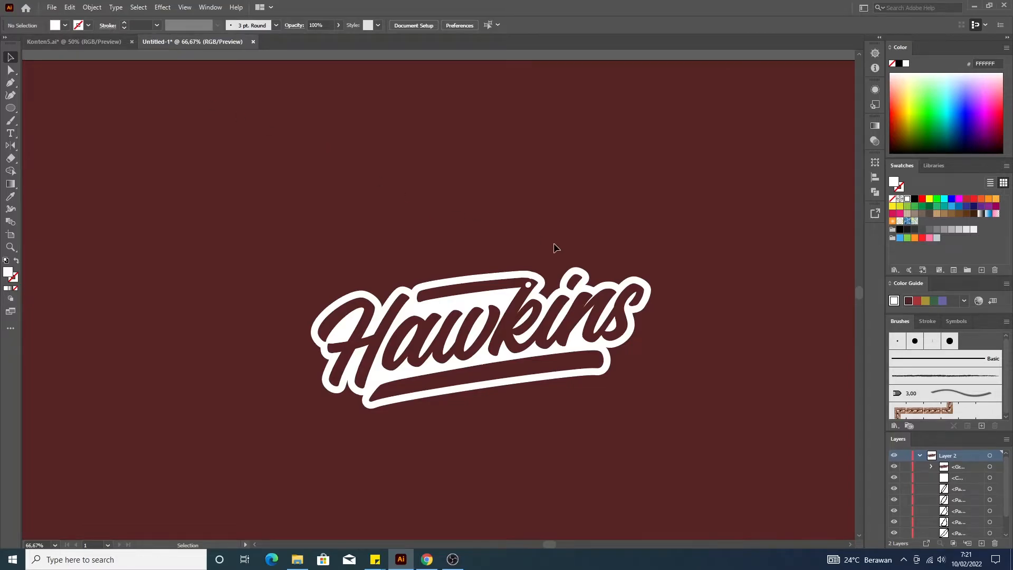
- Draw a white 460 px circle from the middle of the lettering and move it to the empty area left of the lettering
scroll(606, 248, down, 2)
scroll(807, 245, up, 1)
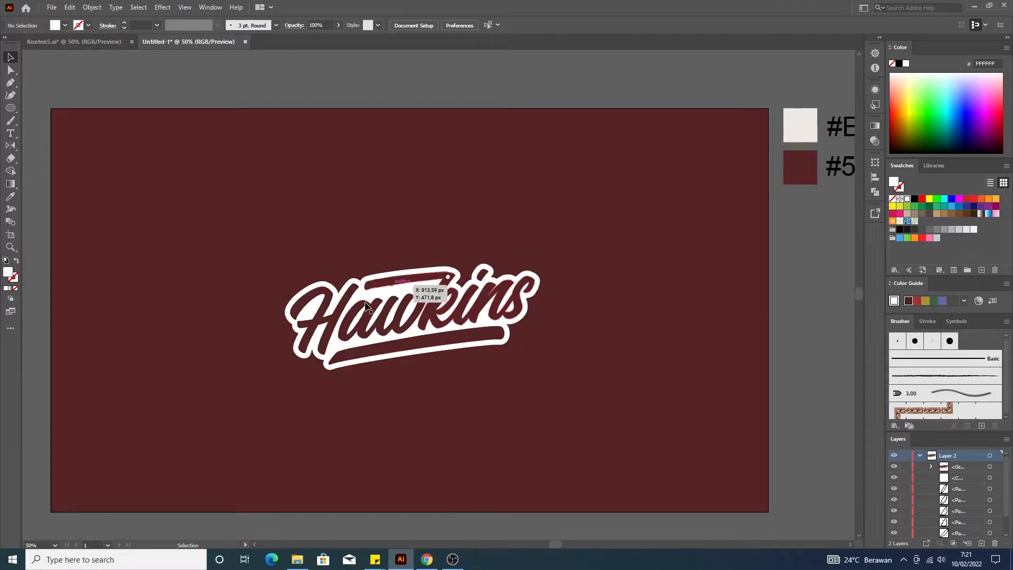
scroll(366, 307, up, 2)
scroll(262, 312, down, 1)
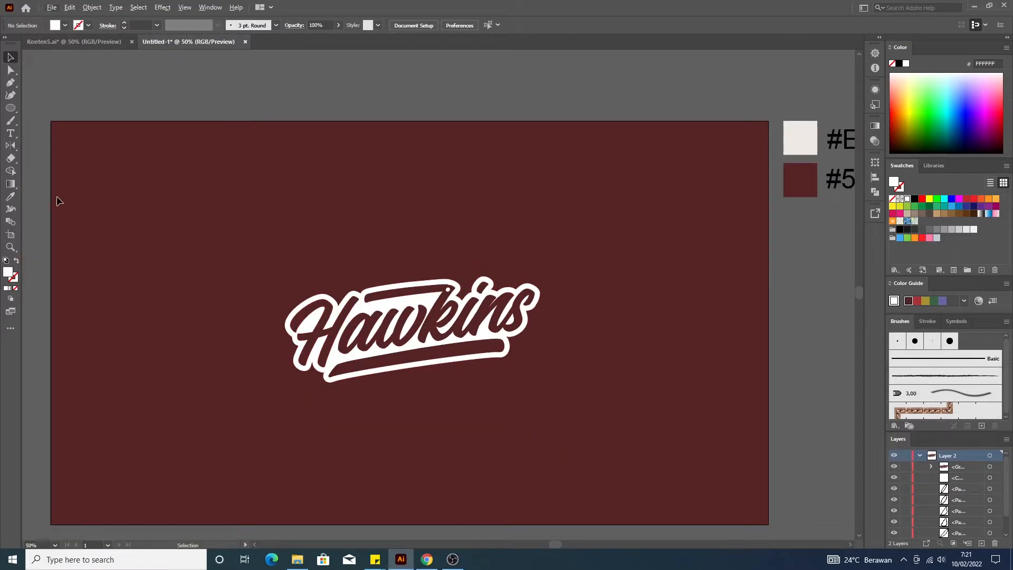
click(10, 107)
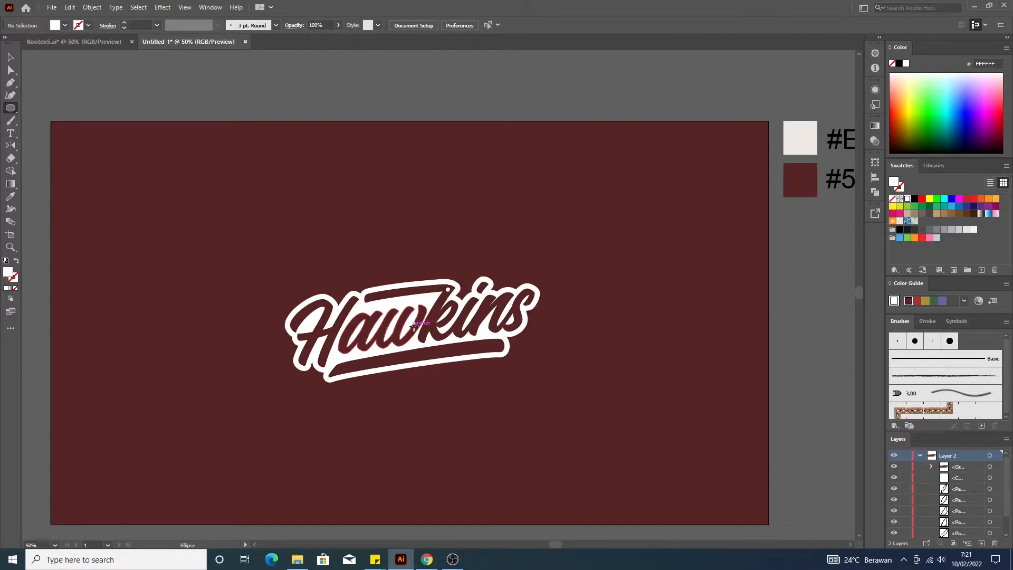
drag(414, 322, 454, 409)
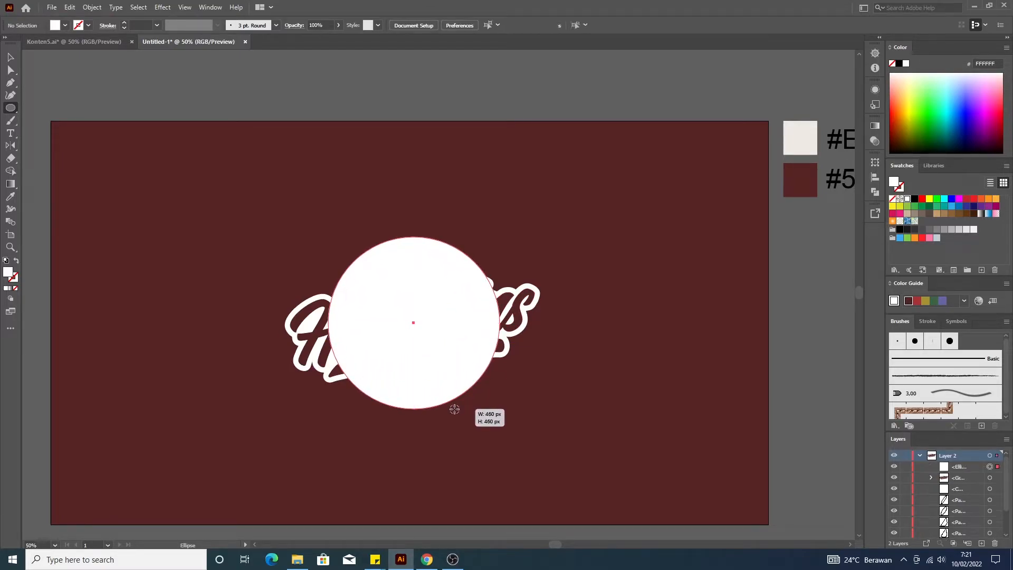
key(v)
drag(376, 332, 186, 315)
click(482, 410)
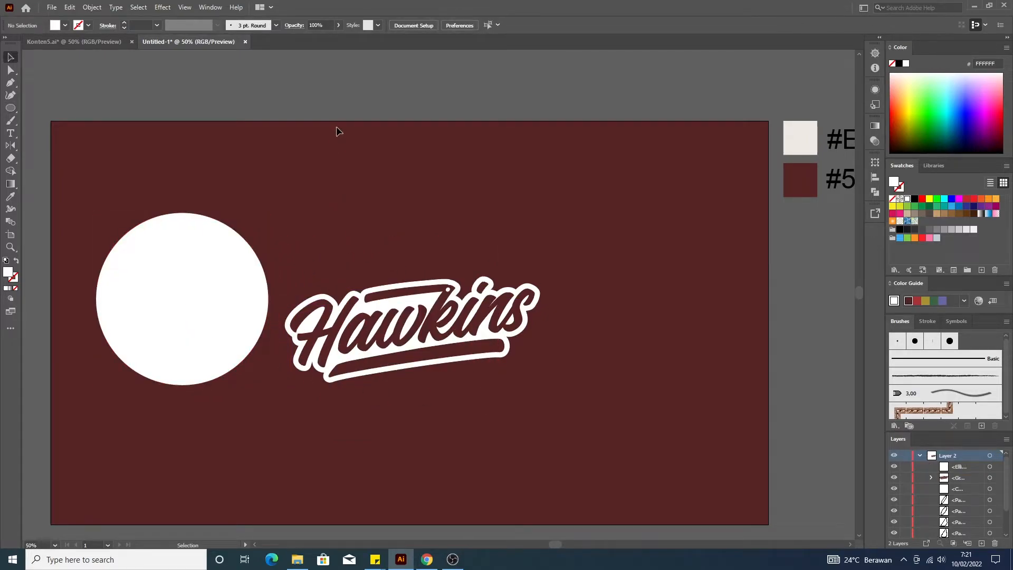
- Group the dark red lettering together with its white backing, leaving the circle out
drag(546, 422, 554, 428)
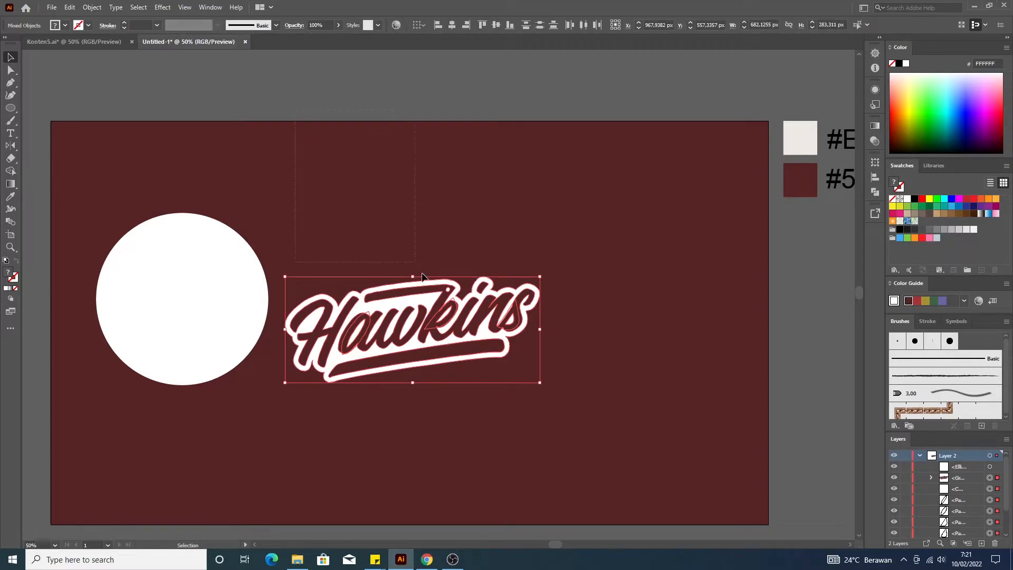
right_click(452, 337)
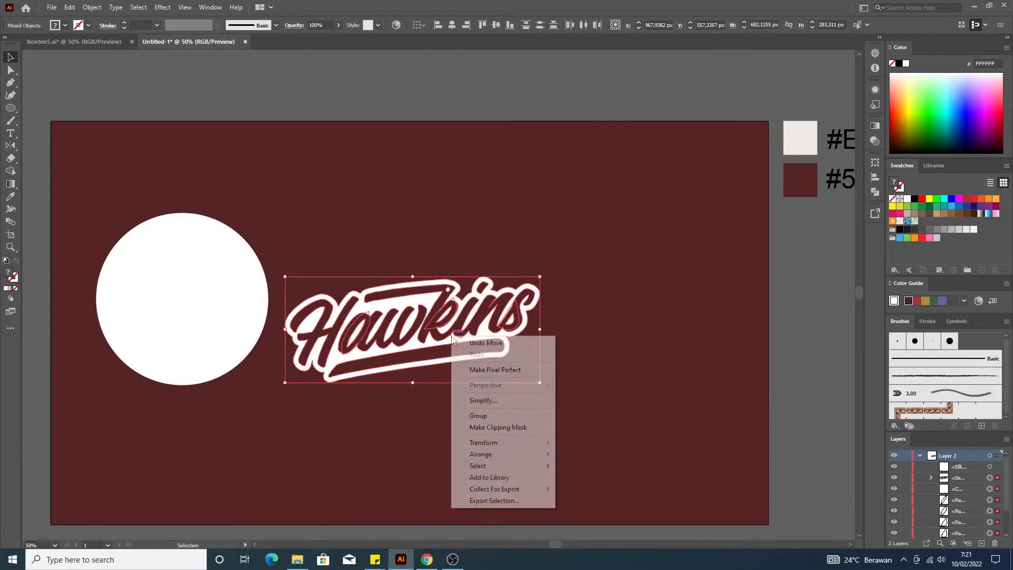
click(485, 415)
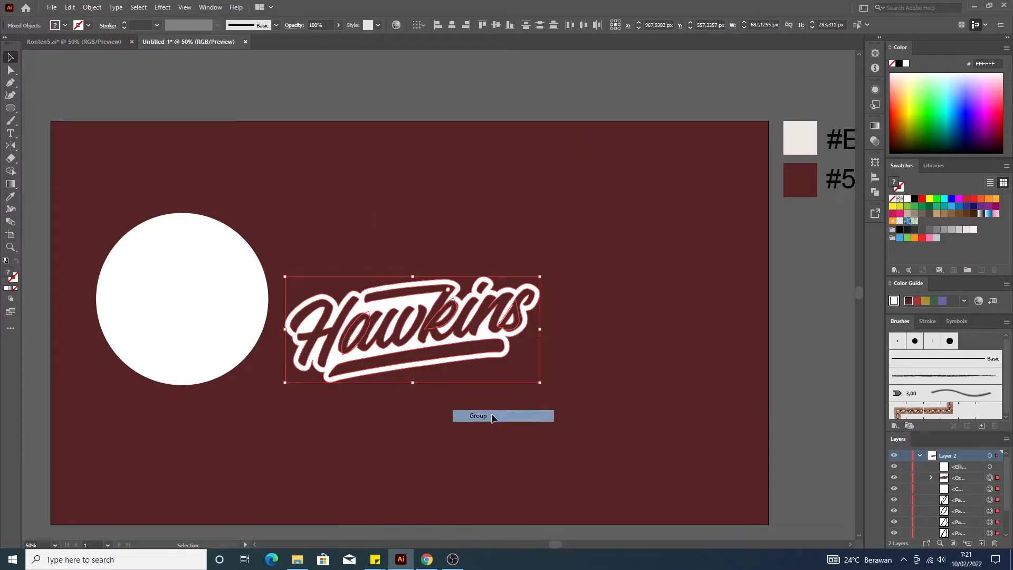
click(645, 391)
click(459, 333)
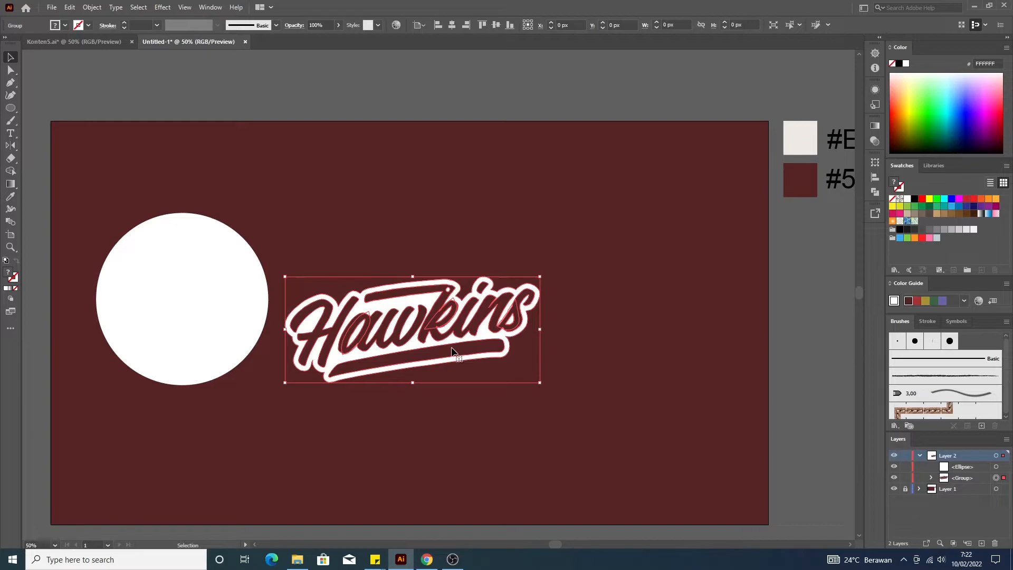
click(590, 393)
- Move the white circle over the middle of the lettering and bring the lettering group in front of it
click(226, 298)
drag(226, 299, 462, 321)
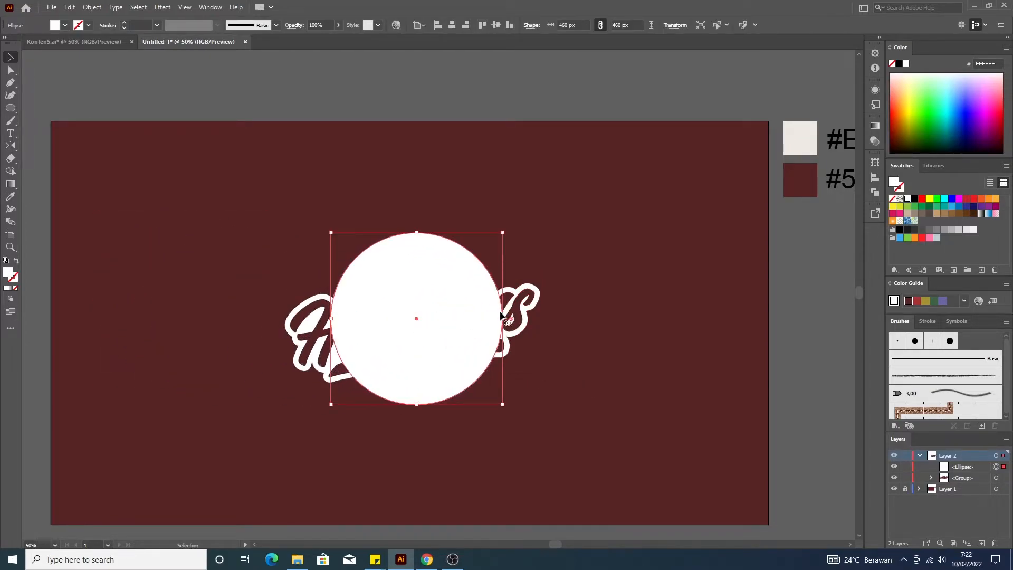
click(524, 307)
right_click(521, 306)
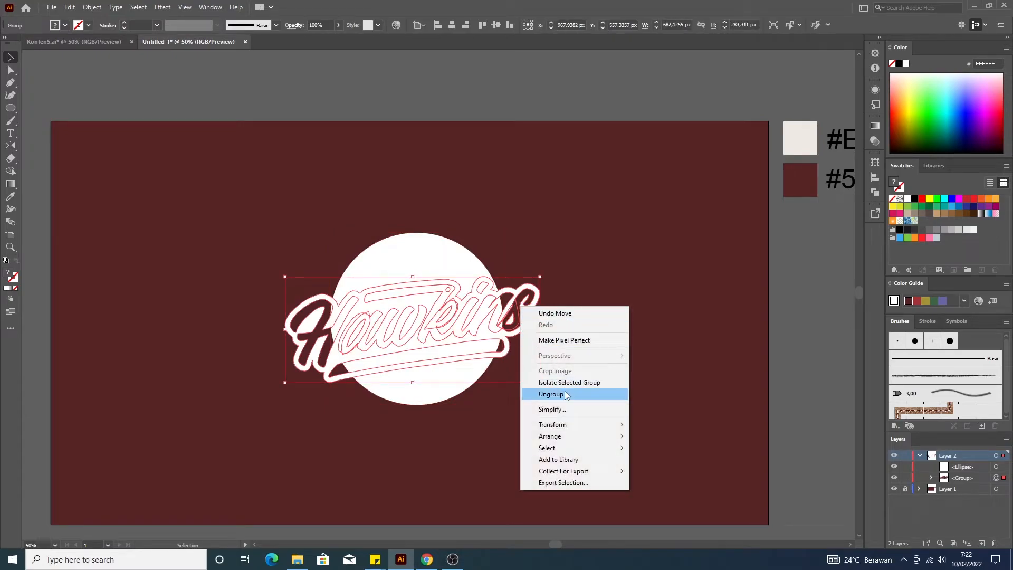
mouse_move(574, 437)
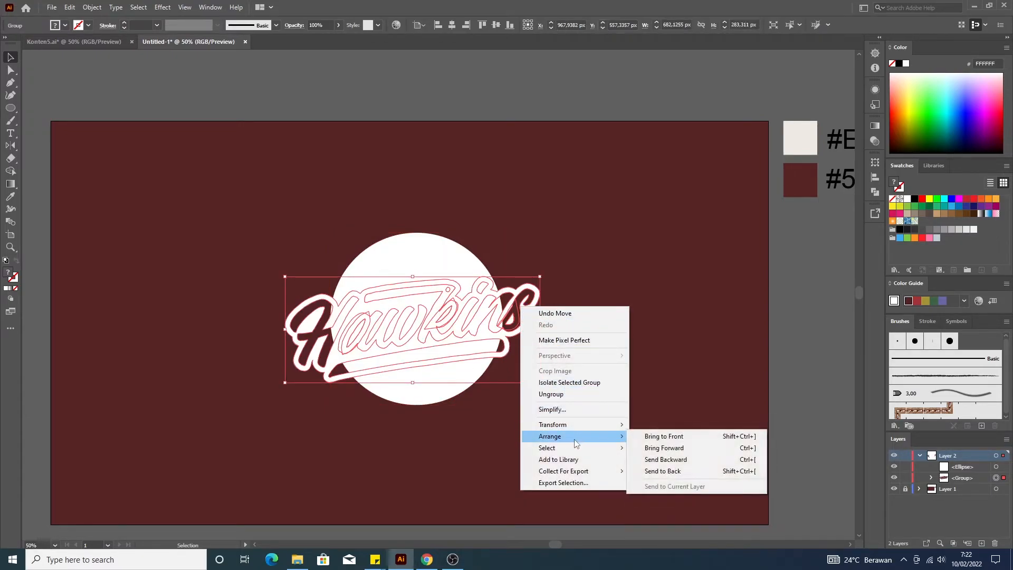
click(666, 437)
click(567, 400)
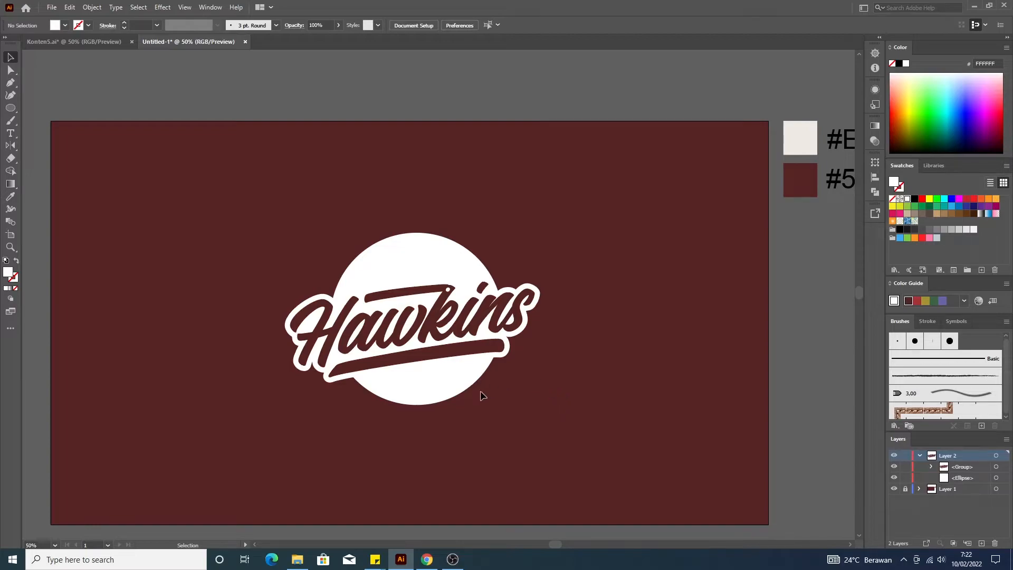
- Nudge the circle slightly left to centre it behind the lettering, and deselect it
drag(456, 398, 454, 397)
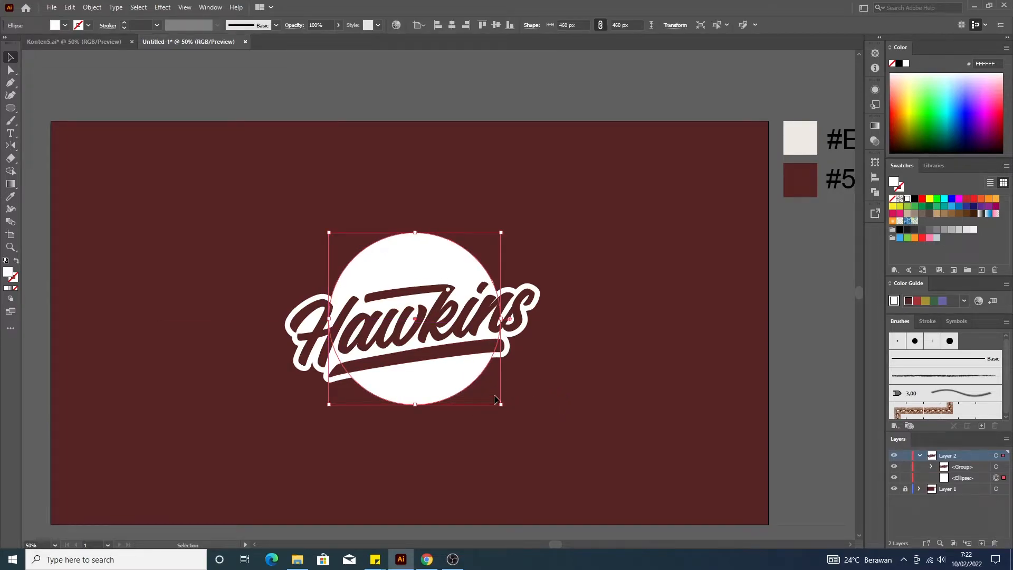
key(ctrl+minus)
click(292, 270)
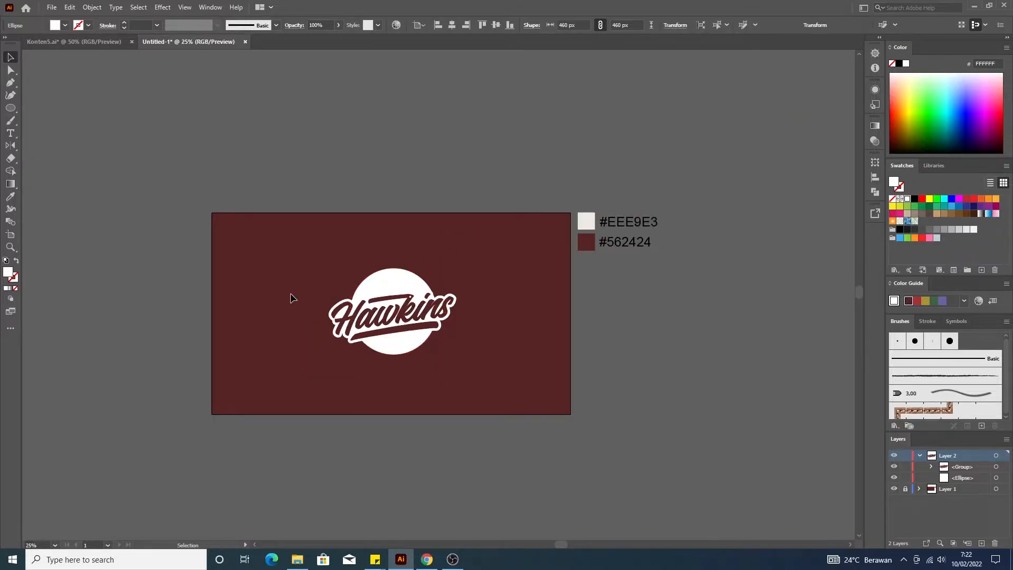
- Align the lettering group and the white circle on their horizontal and vertical centres, and shift the lettering slightly down
key(ctrl+plus)
click(518, 299)
shift+click(495, 272)
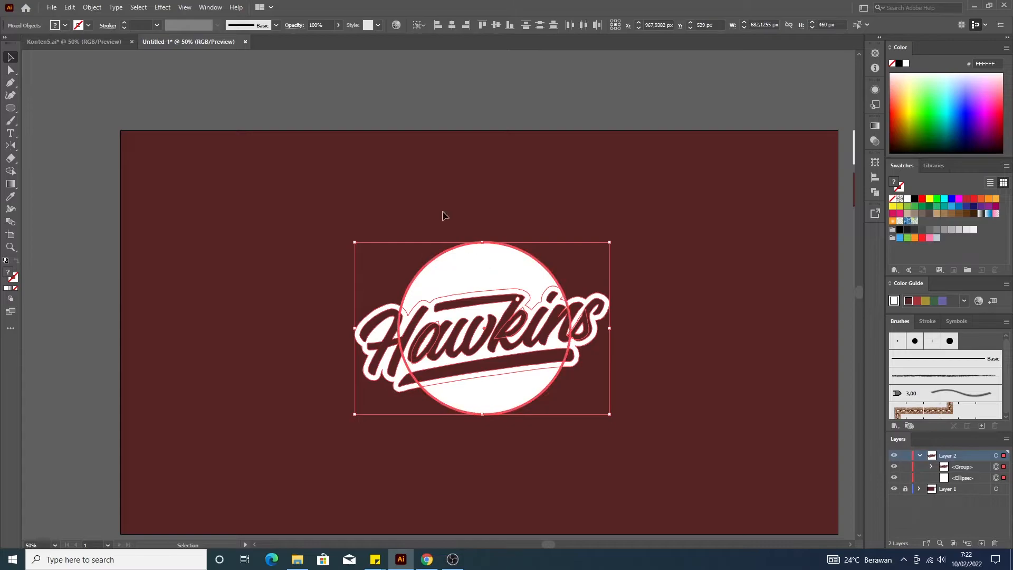
click(453, 27)
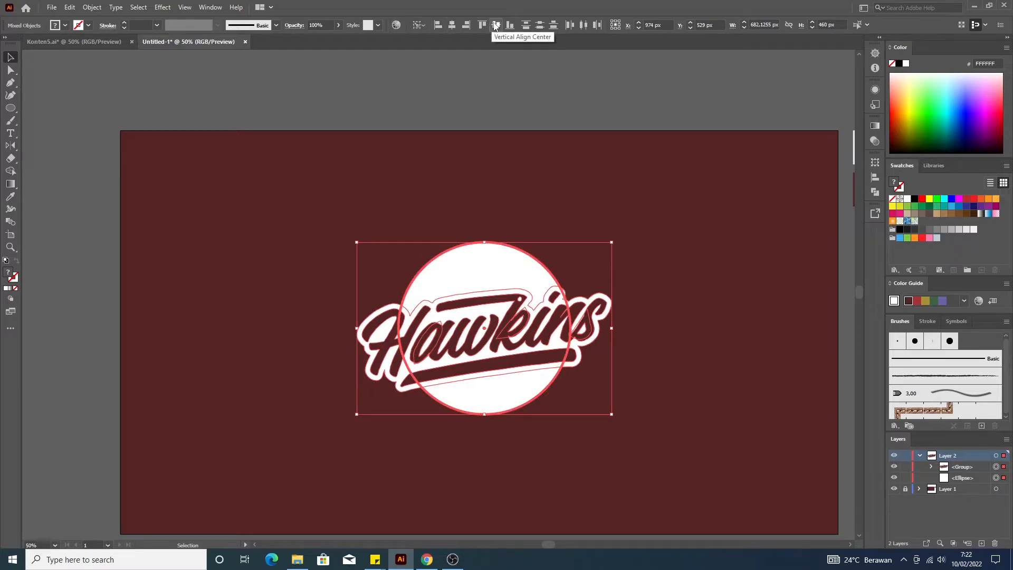
click(496, 25)
click(557, 192)
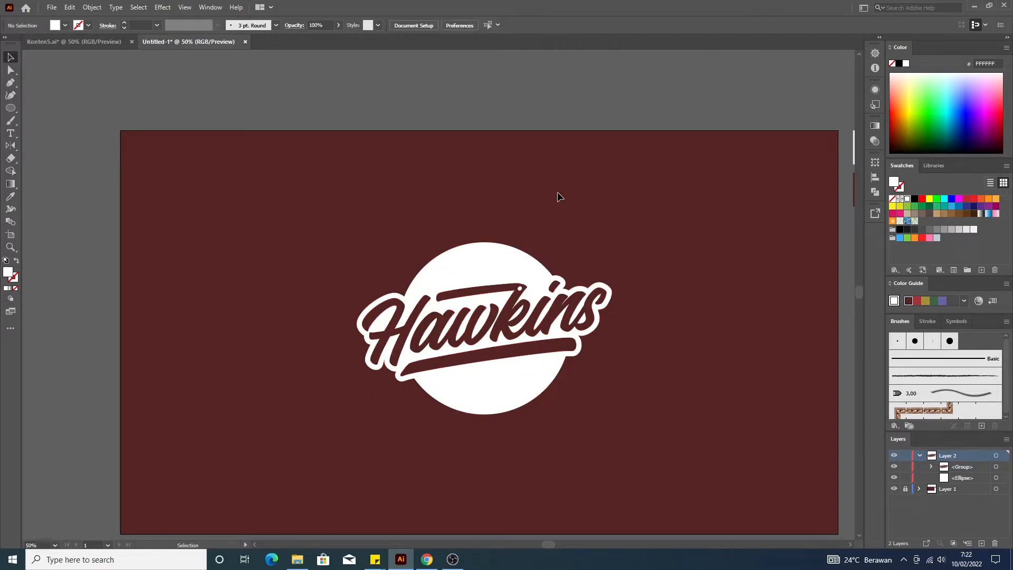
click(561, 312)
drag(560, 311, 561, 312)
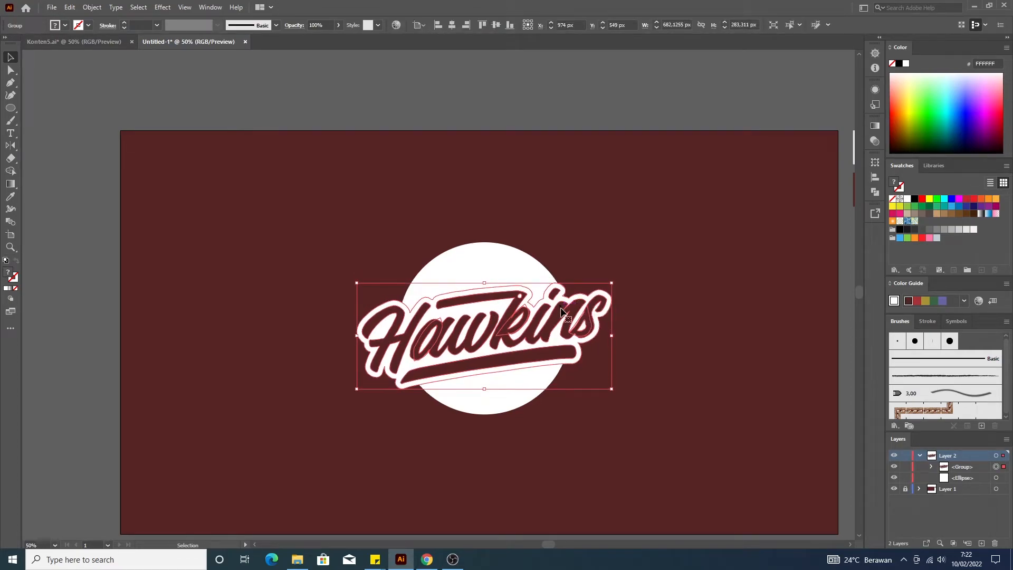
- Enlarge the white circle behind the lettering proportionally around its centre to 512 px
click(510, 407)
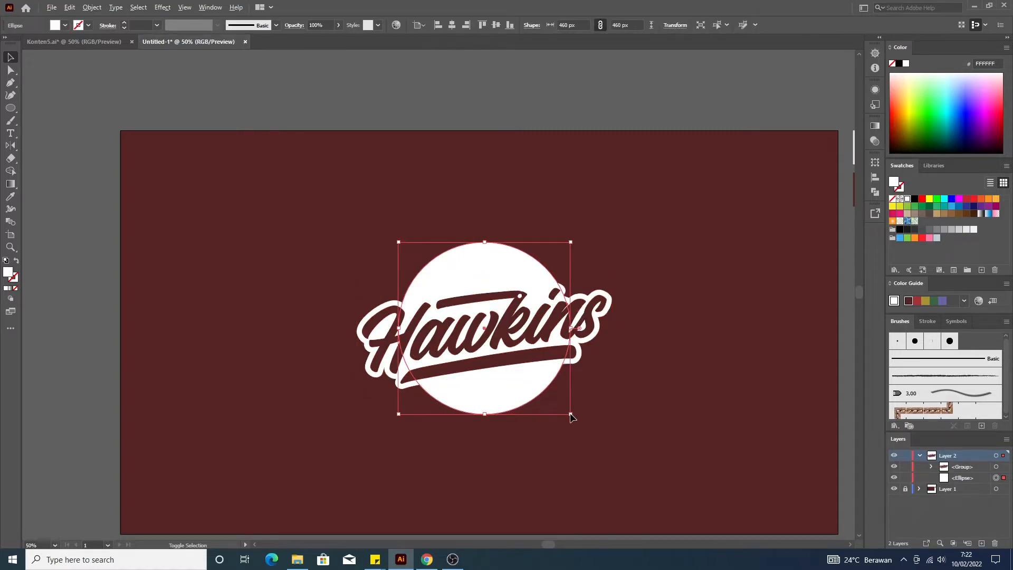
drag(571, 414, 585, 423)
click(665, 390)
alt+scroll(665, 387, down, 2)
alt+scroll(707, 379, up, 1)
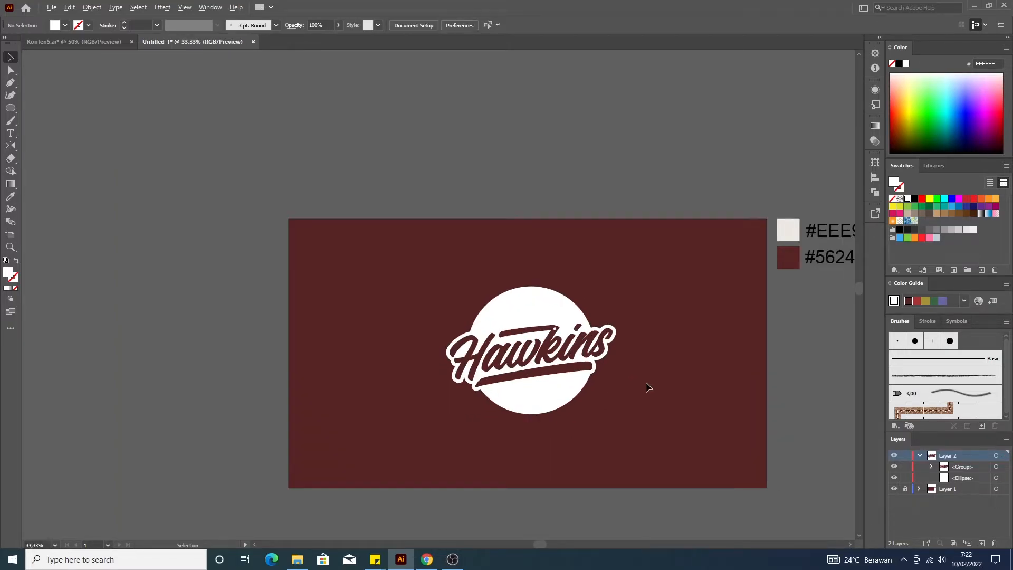
alt+scroll(618, 374, up, 1)
- Duplicate the white circle in place and shrink the copy around its centre to about 468 px
click(575, 394)
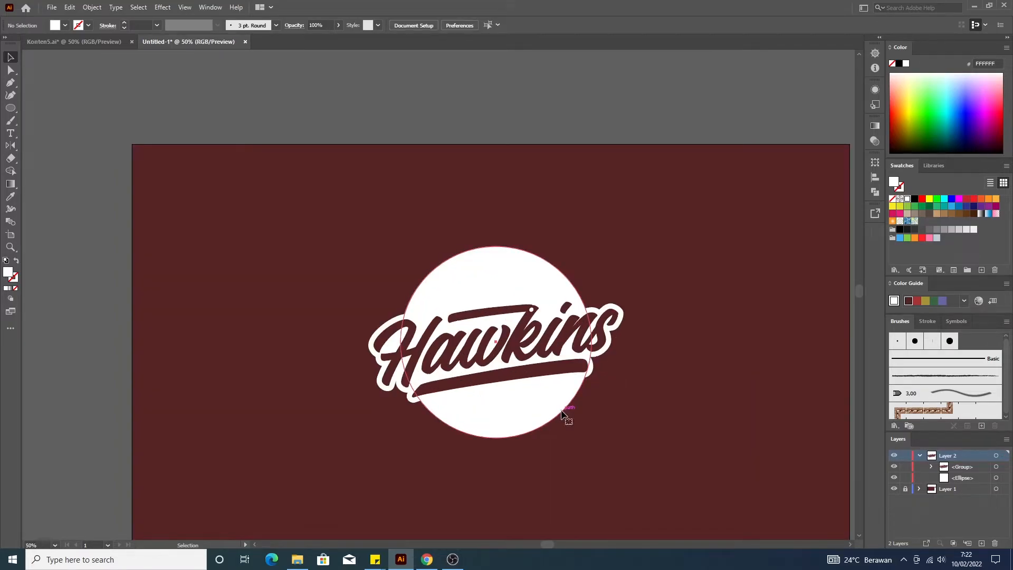
key(a)
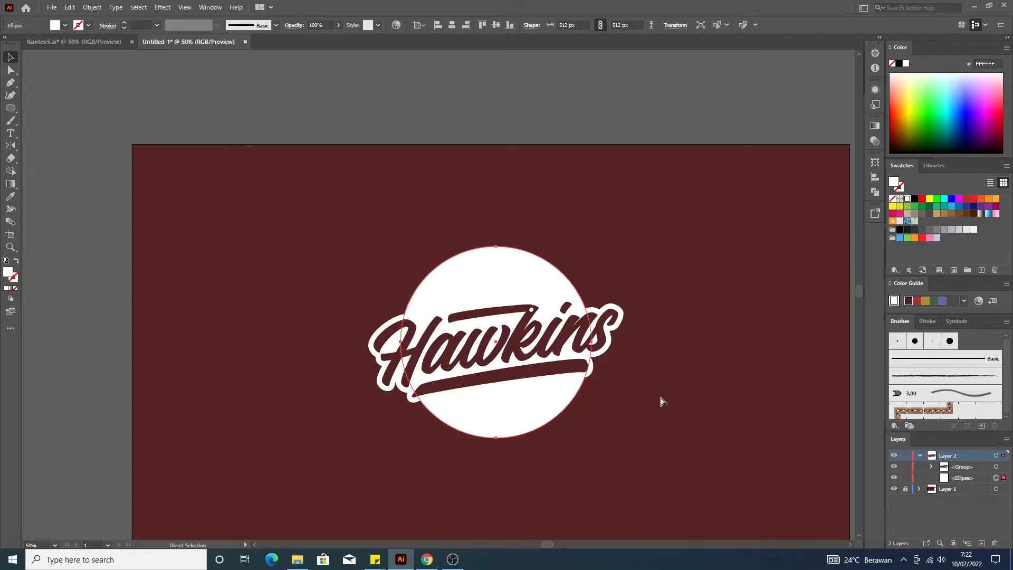
key(ctrl+c)
key(ctrl+f)
key(v)
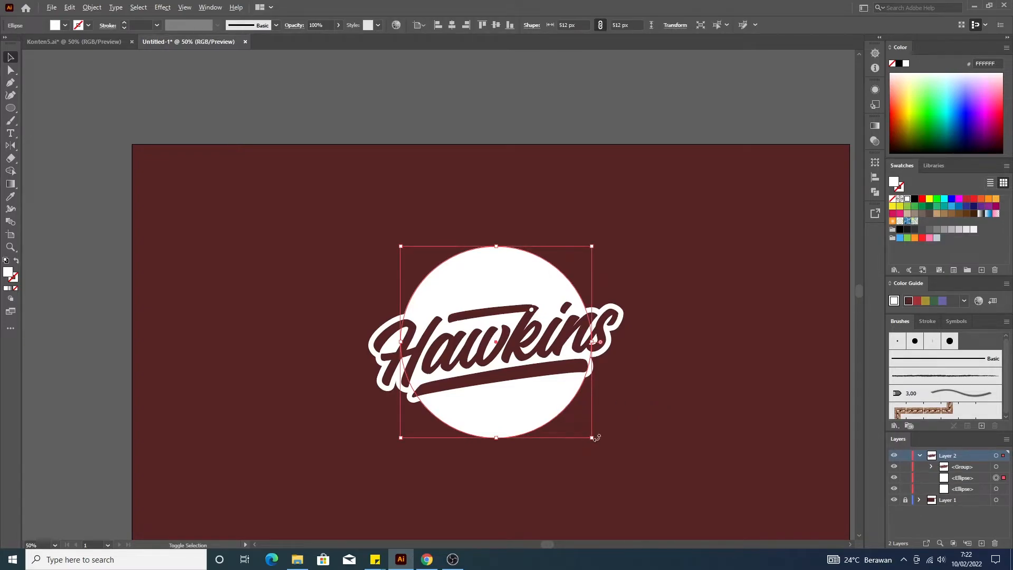
drag(592, 438, 585, 432)
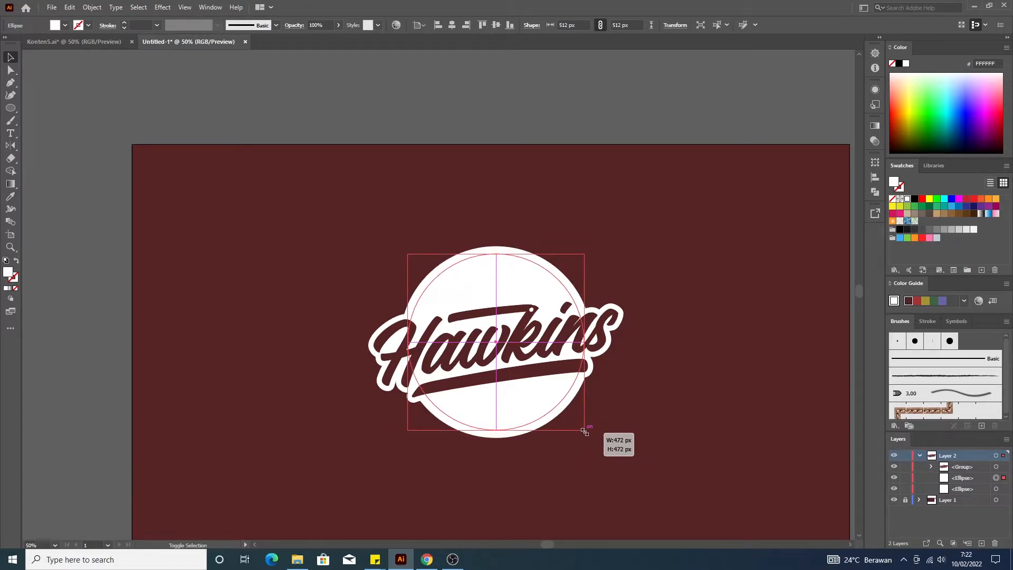
drag(584, 433, 583, 431)
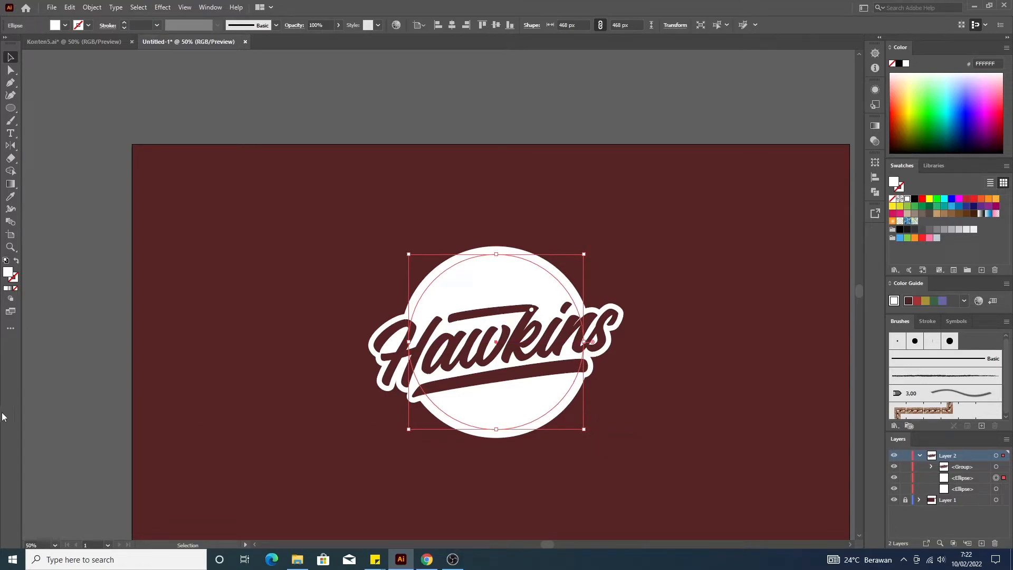
- Turn the smaller circle into an unfilled outline and sample the background's dark red #562424 as its stroke colour
click(16, 260)
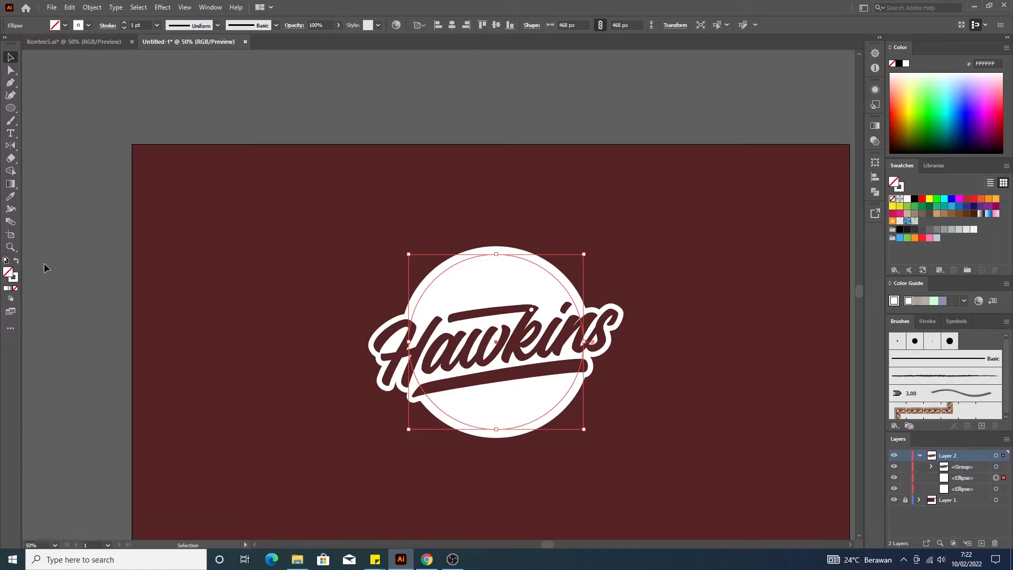
key(x)
key(i)
shift+click(319, 240)
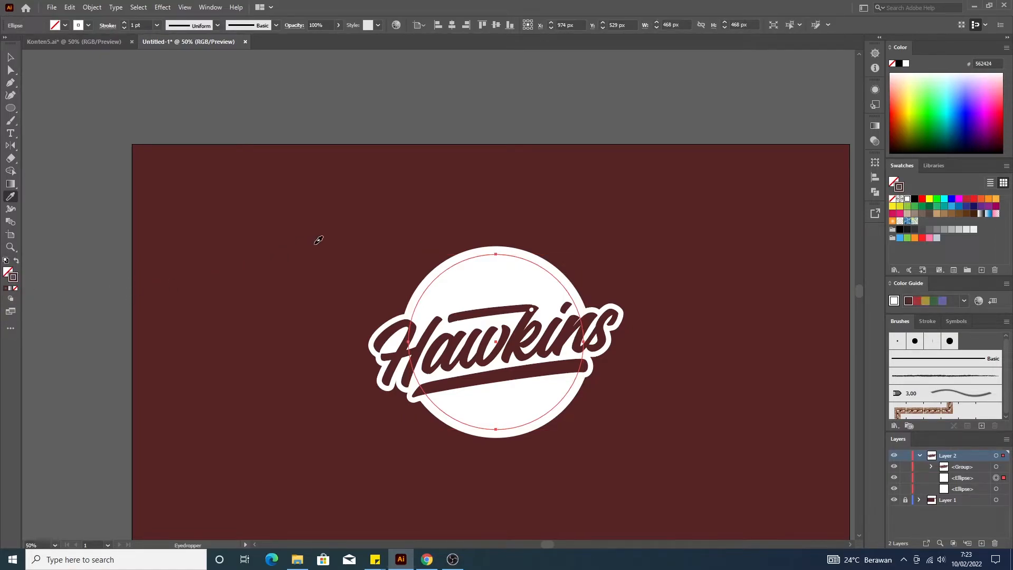
- Set the smaller circle's stroke weight to 11 pt and deselect it
click(124, 24)
click(124, 23)
click(124, 23)
click(124, 23)
click(124, 23)
click(124, 24)
click(124, 23)
click(124, 23)
click(124, 23)
click(124, 23)
click(124, 23)
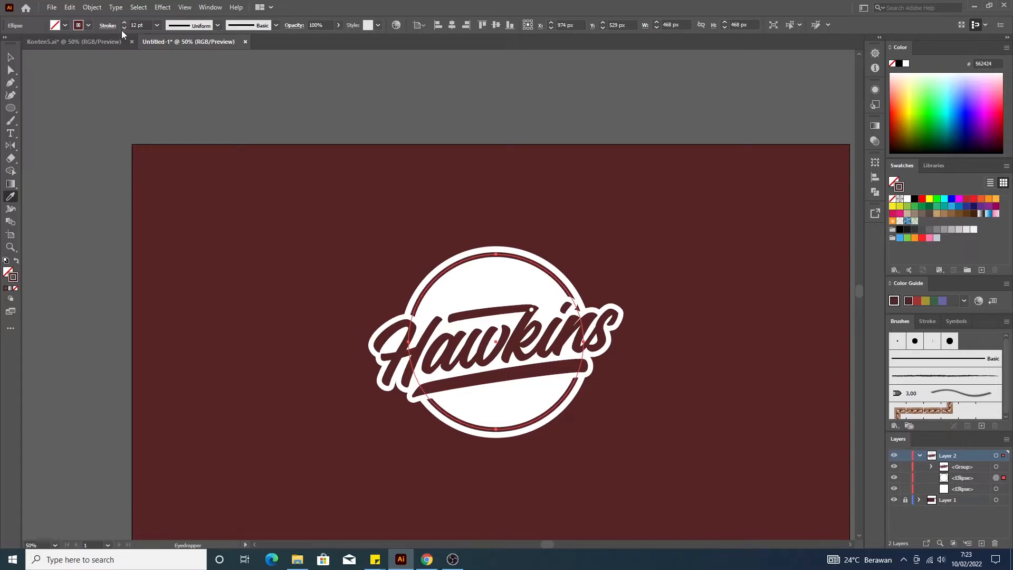
click(124, 28)
click(308, 78)
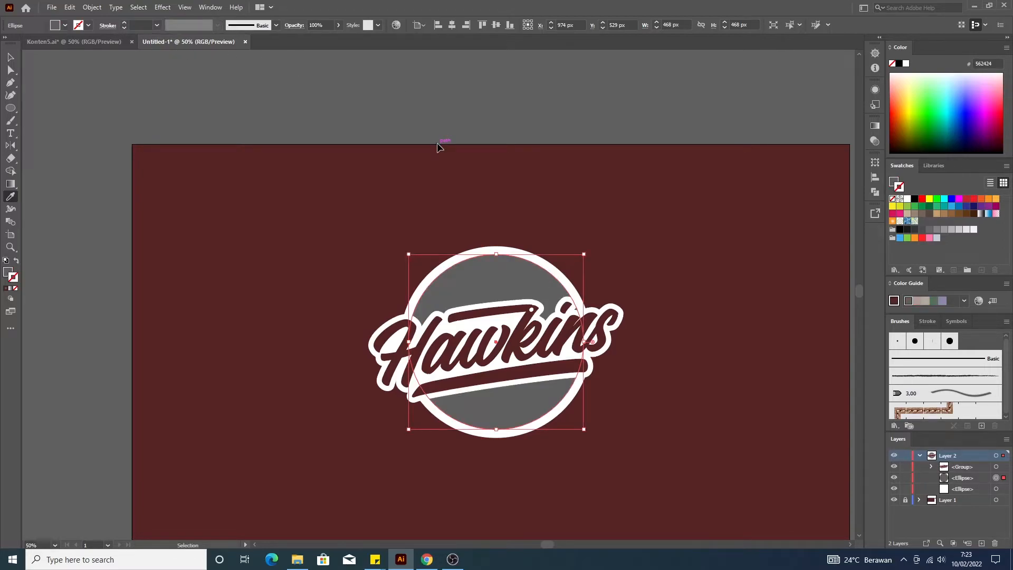
key(ctrl+z)
key(v)
click(454, 125)
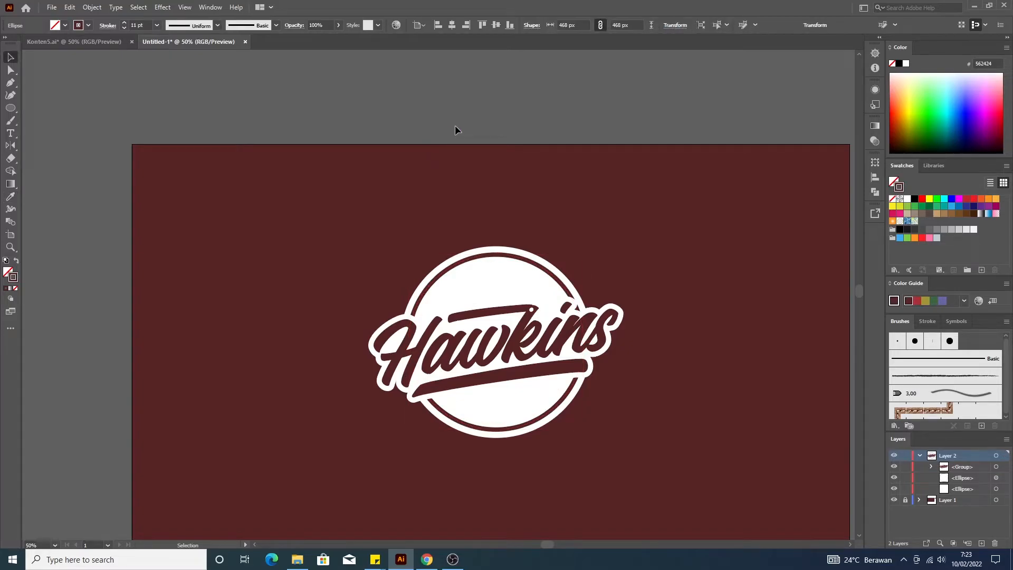
scroll(555, 188, down, 1)
scroll(738, 213, up, 1)
scroll(573, 238, up, 1)
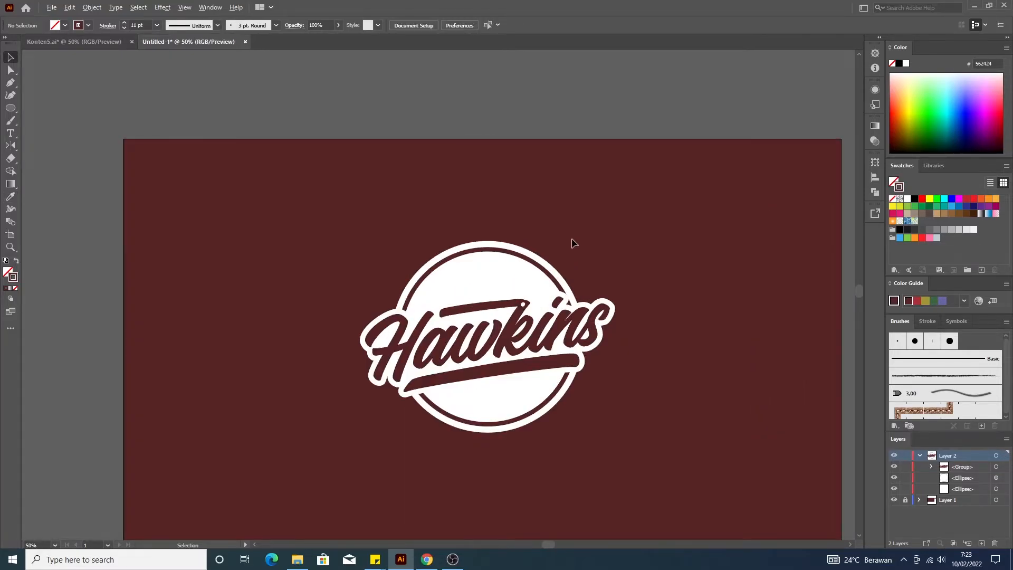
- Try to shrink the dark red ring around its centre to about 395 px
click(525, 261)
drag(575, 425, 573, 422)
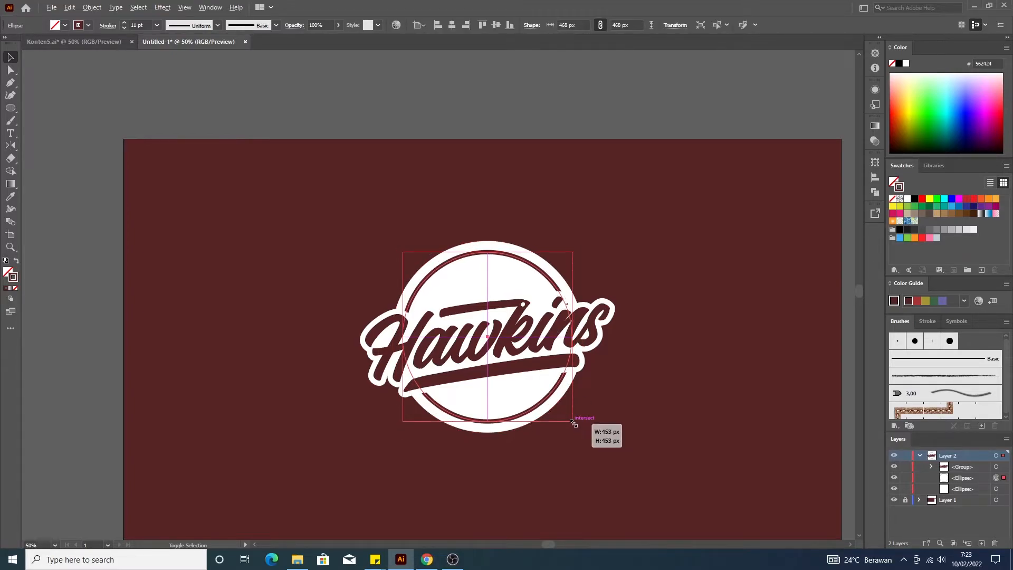
drag(573, 422, 604, 419)
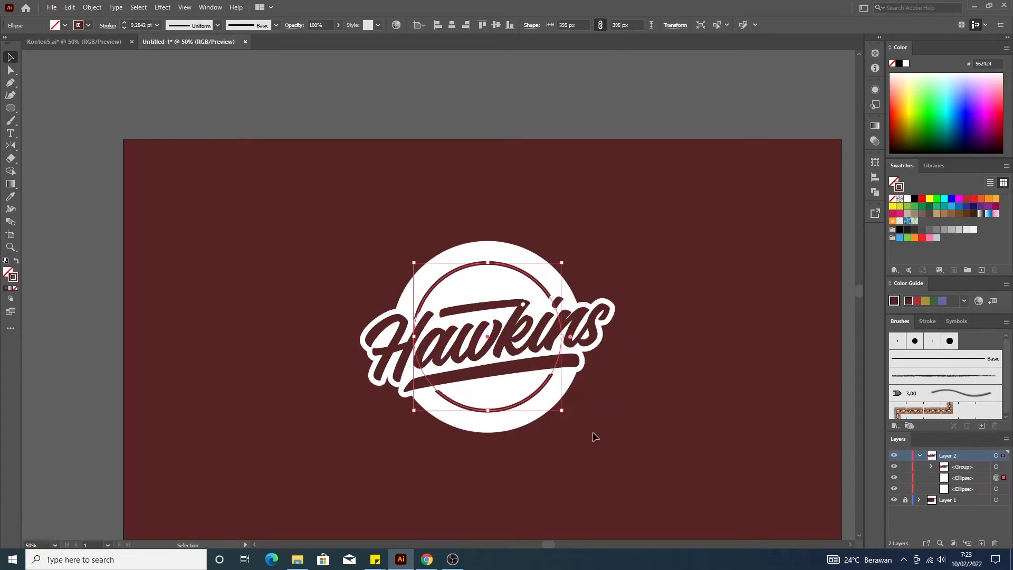
click(595, 436)
key(ctrl+z)
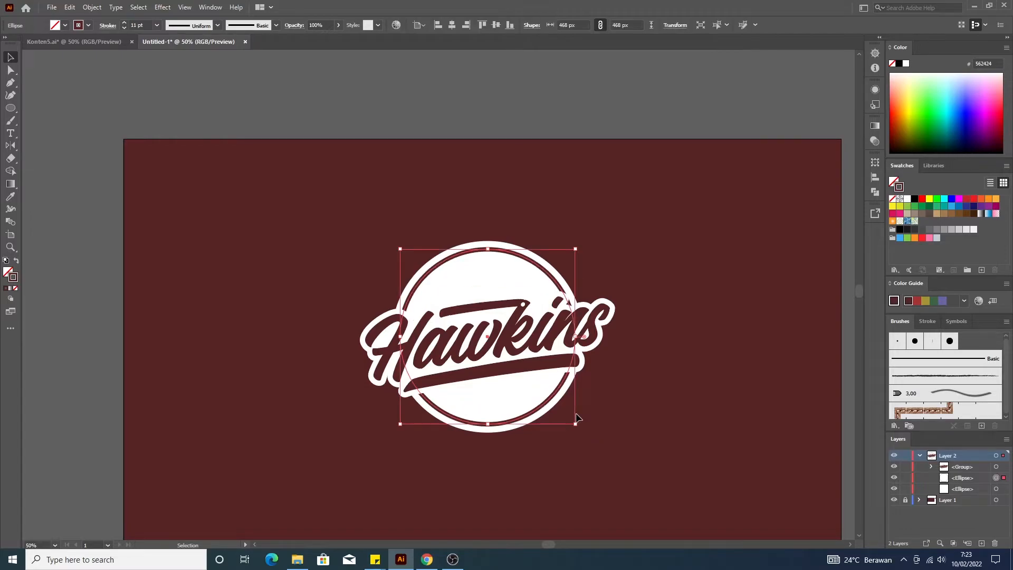
- Set the dark red ring's stroke weight to 9 pt and deselect the ring
key(shift)
click(124, 29)
click(124, 29)
click(124, 29)
click(125, 29)
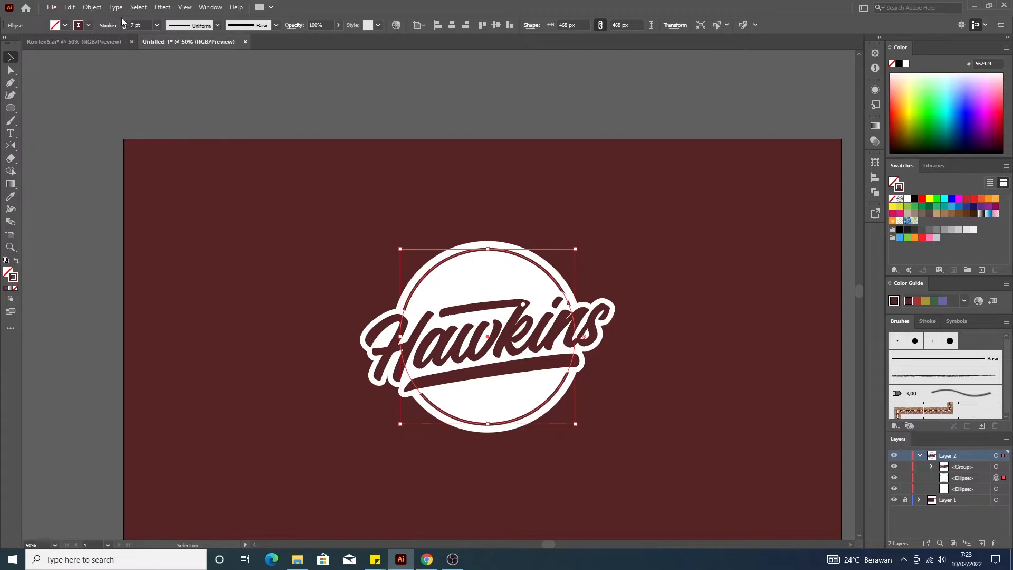
click(123, 23)
click(123, 23)
click(724, 246)
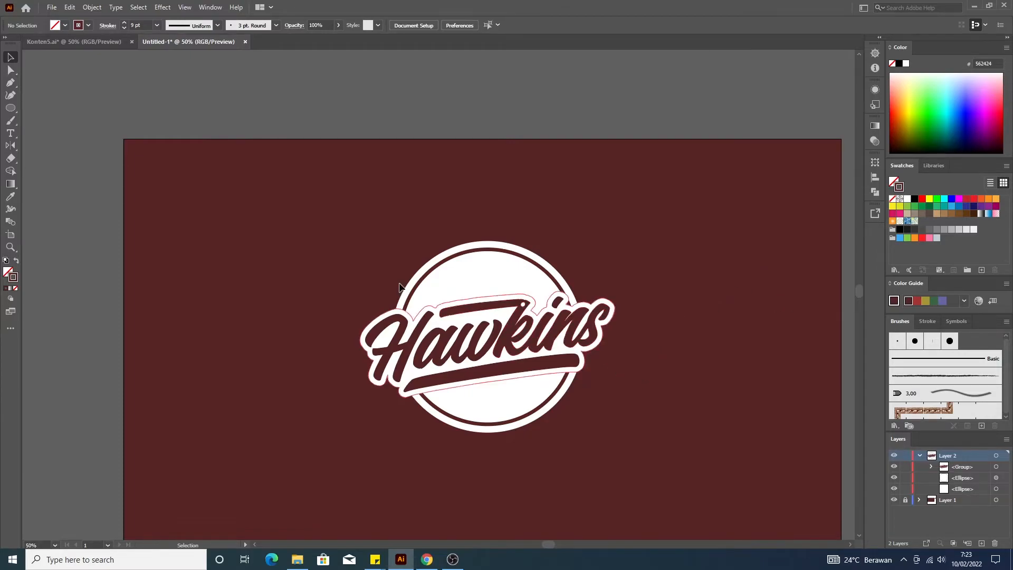
- Duplicate the dark red ring in place and shrink the copy around its centre to about 381 px
click(541, 267)
key(a)
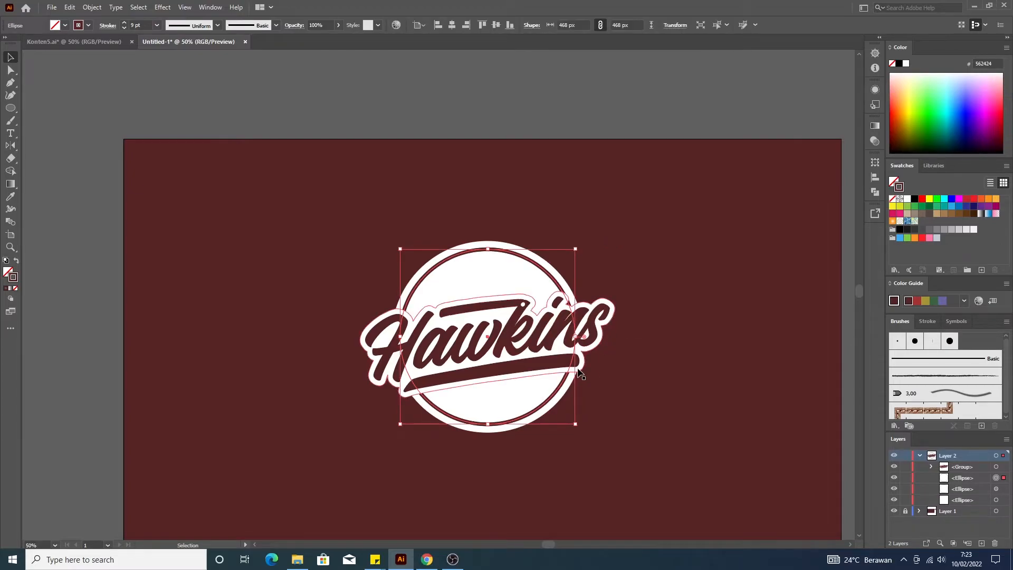
drag(577, 425, 564, 409)
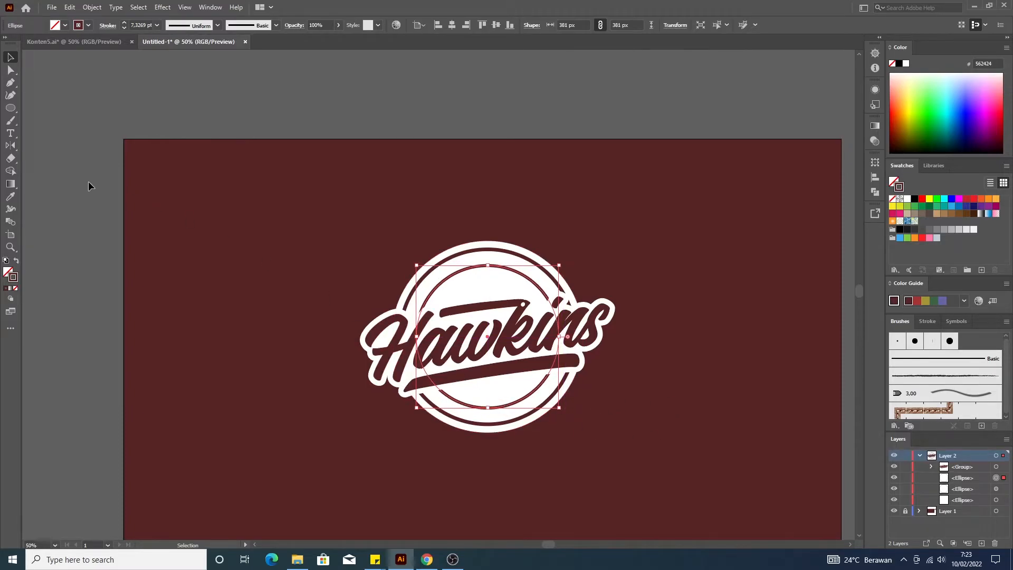
click(94, 151)
- Try to place type on the inner ring's path, and undo back to the single dark red ring
click(12, 135)
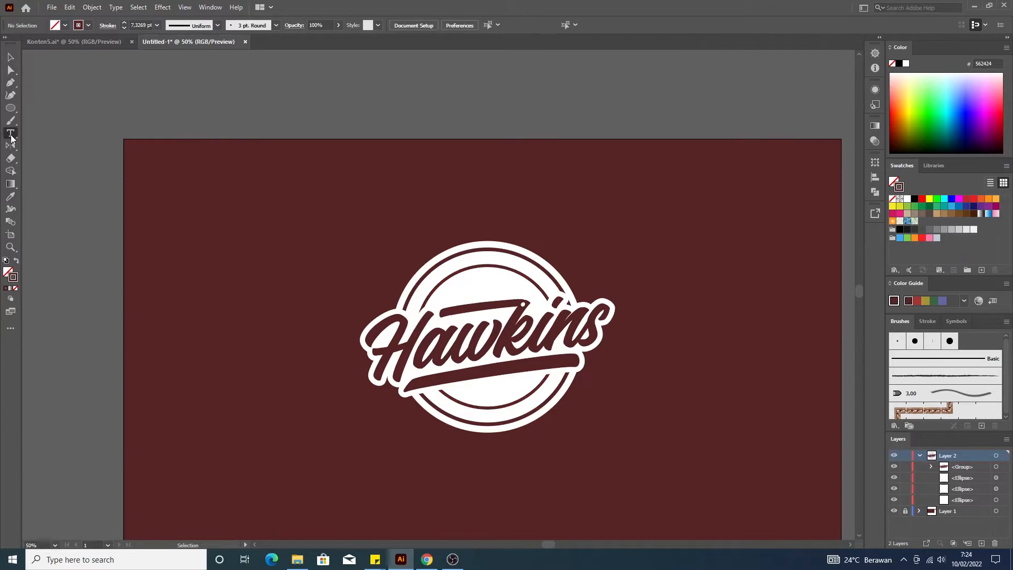
click(11, 138)
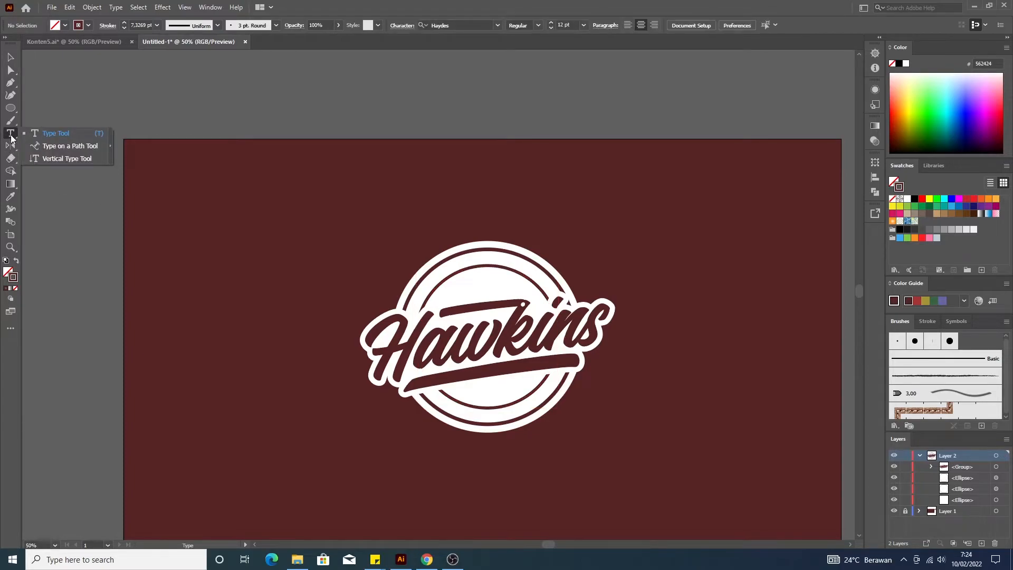
click(48, 144)
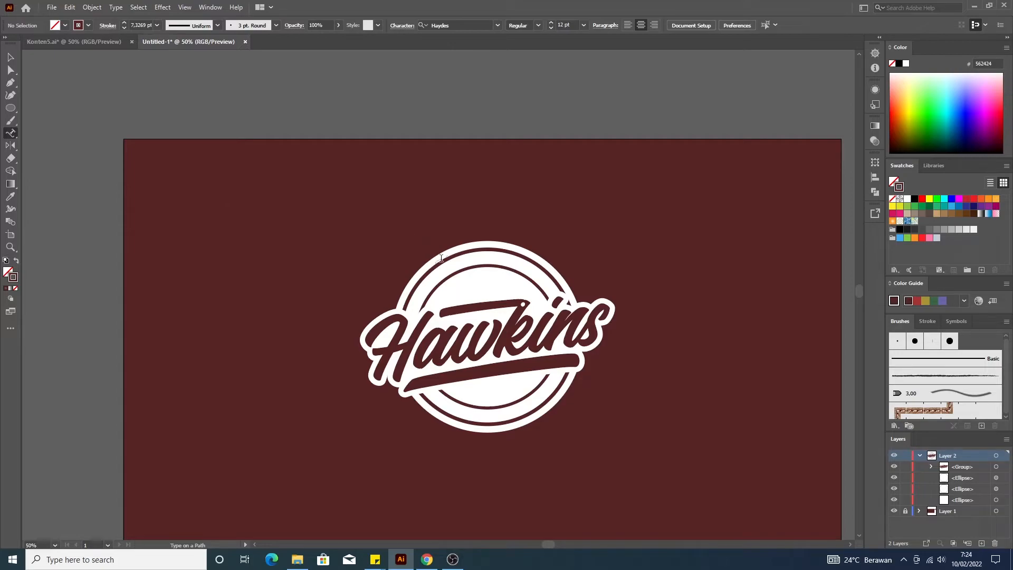
click(468, 257)
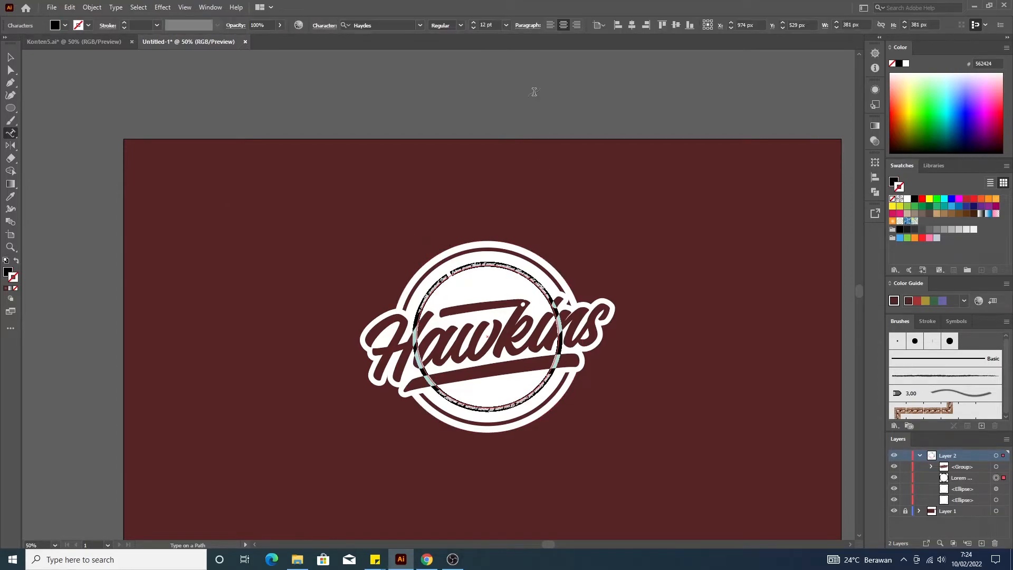
key(BackSpace)
key(ctrl+z)
key(ctrl+z)
key(ctrl+z)
key(ctrl+z)
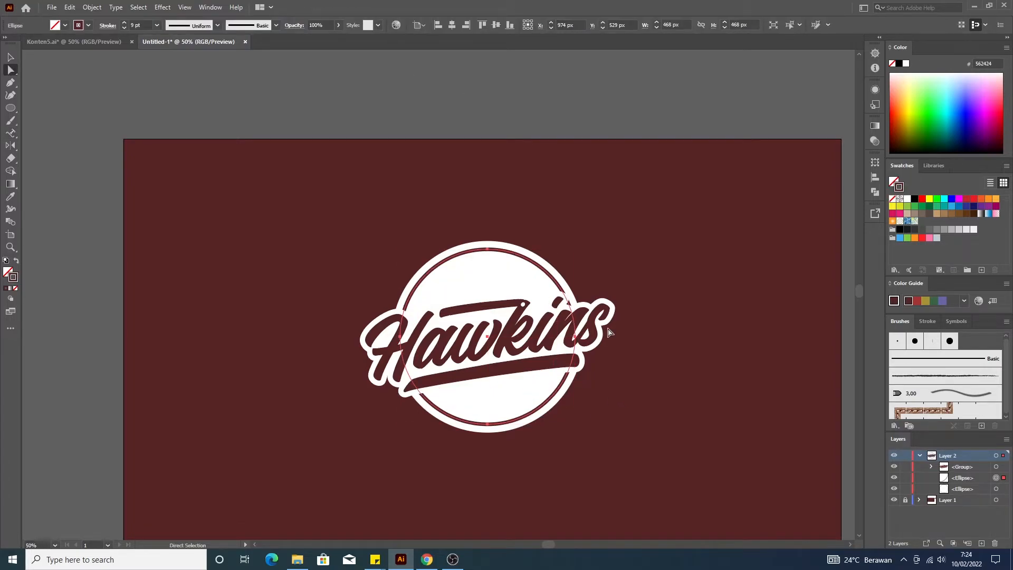
- Copy the dark red ring in front and shrink the copy around its centre to about 363 px
key(v)
key(ctrl+c)
key(ctrl+f)
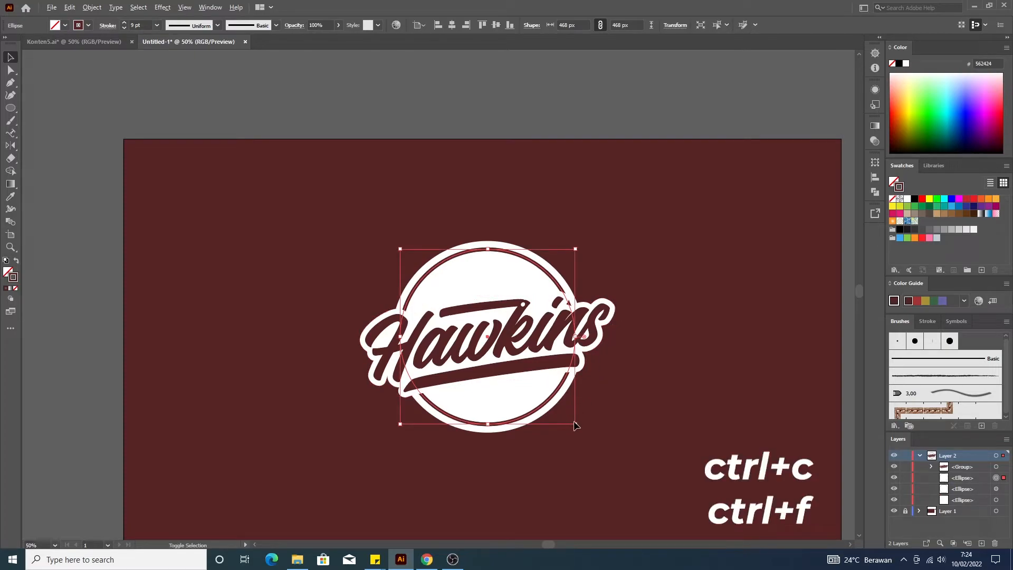
drag(575, 424, 559, 405)
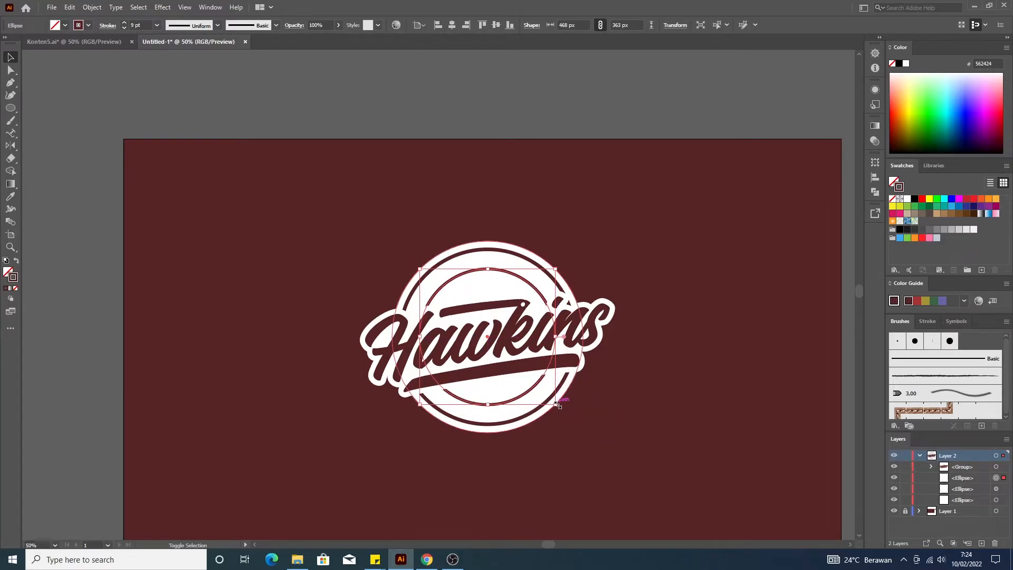
- Use the inner ring as a type path for the text BARBER SHOP and slide the text to the top of the circle
drag(10, 140, 64, 146)
click(448, 275)
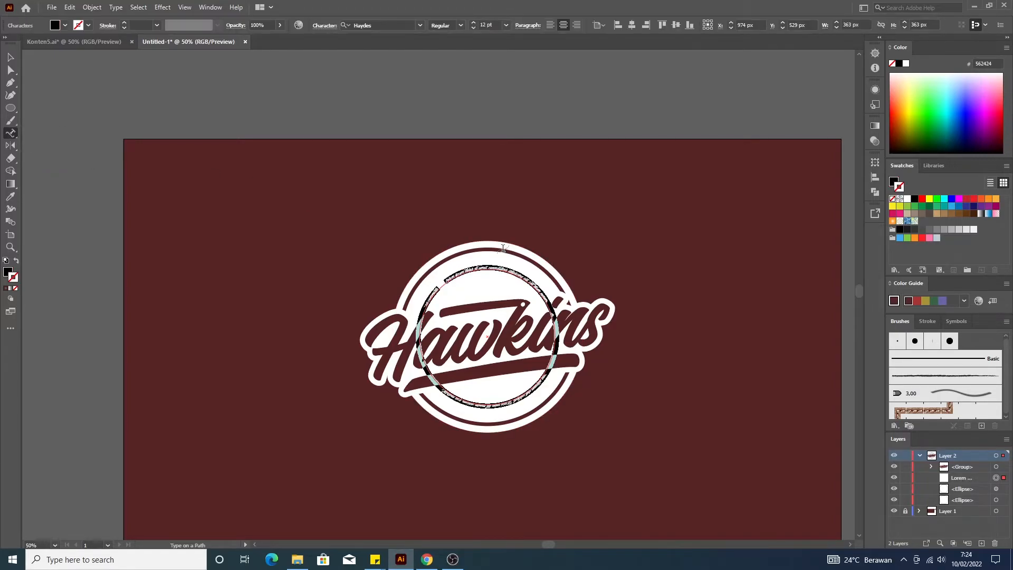
key(BackSpace)
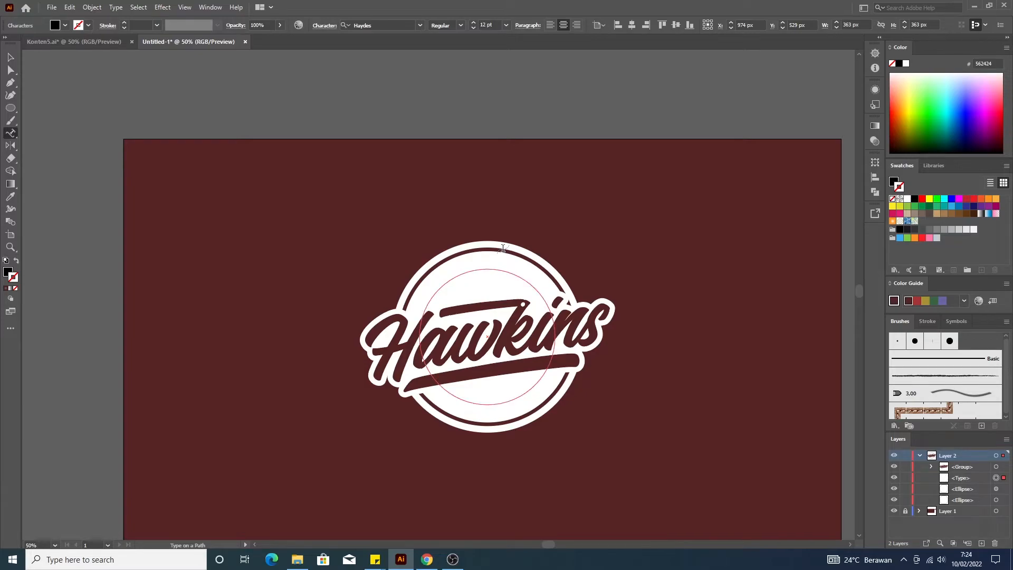
text(Barber Shop)
click(10, 57)
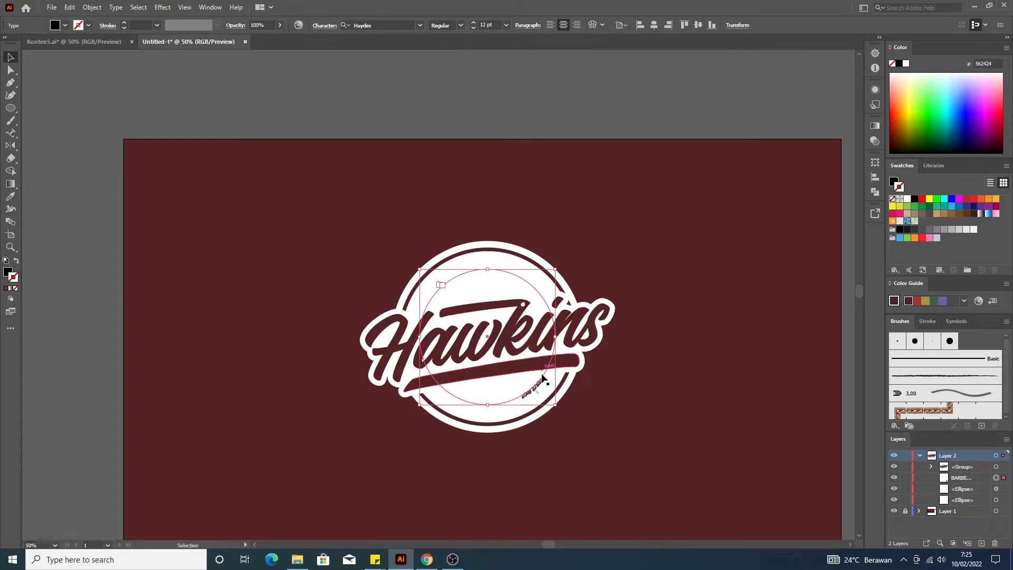
drag(537, 393, 479, 255)
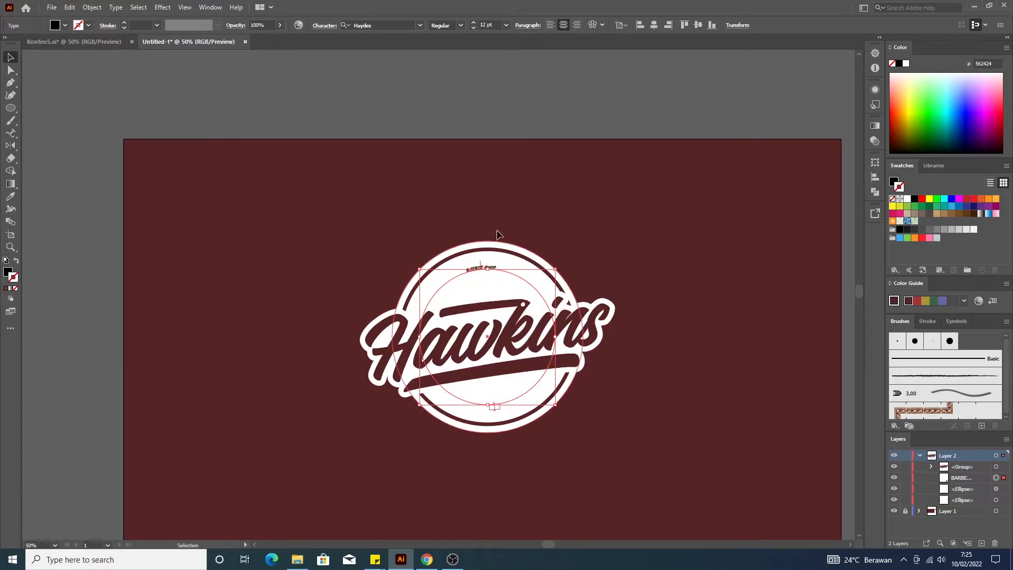
- Set the curved BARBER SHOP text to Montserrat ExtraBold at 36 pt
click(405, 24)
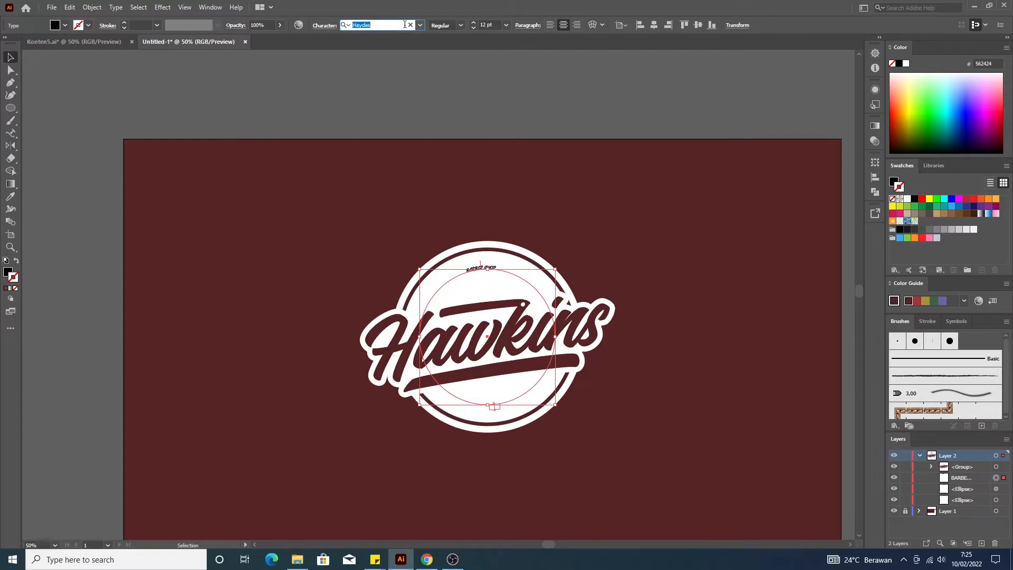
text(MON)
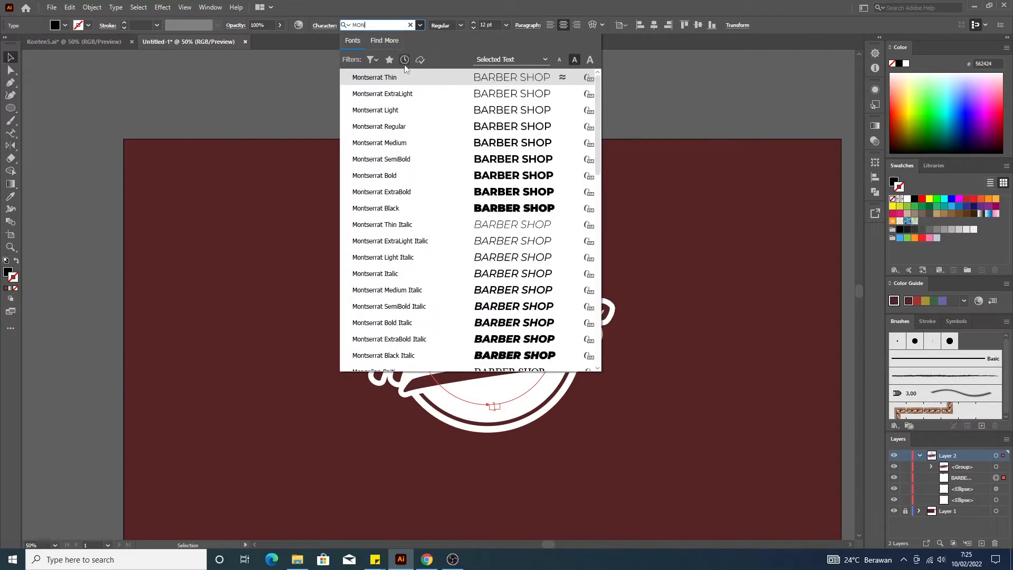
click(412, 193)
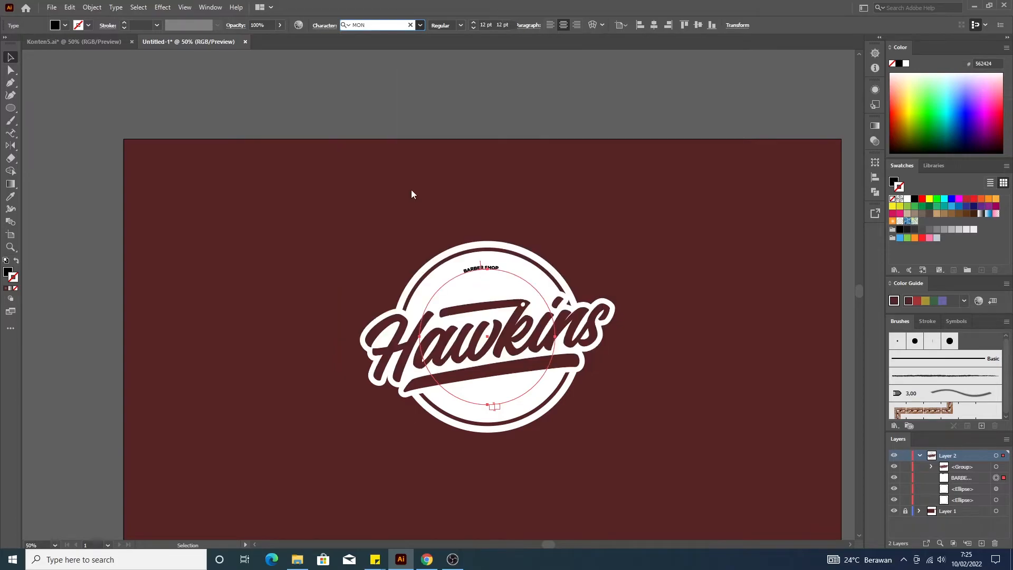
click(508, 22)
click(508, 23)
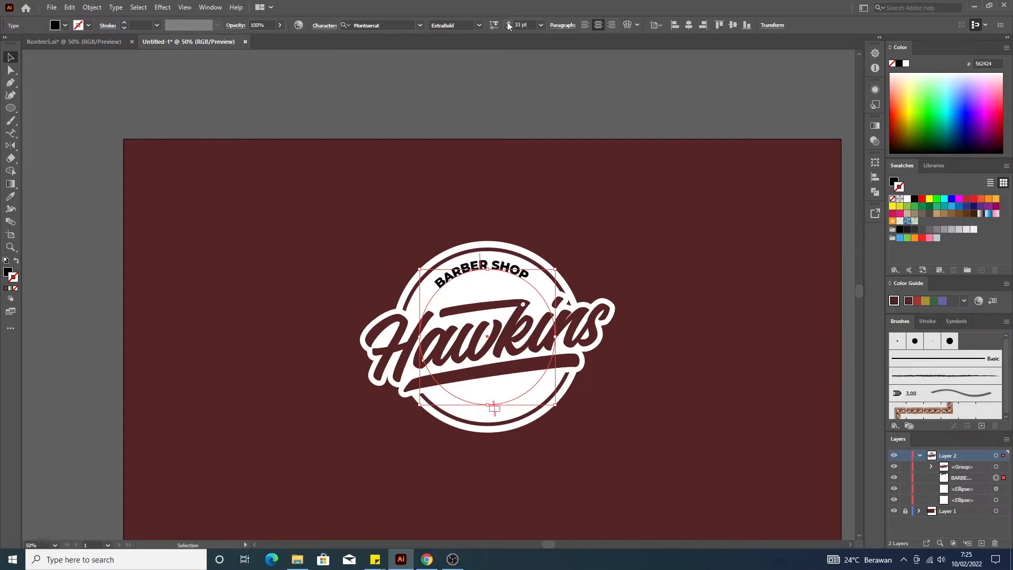
click(508, 23)
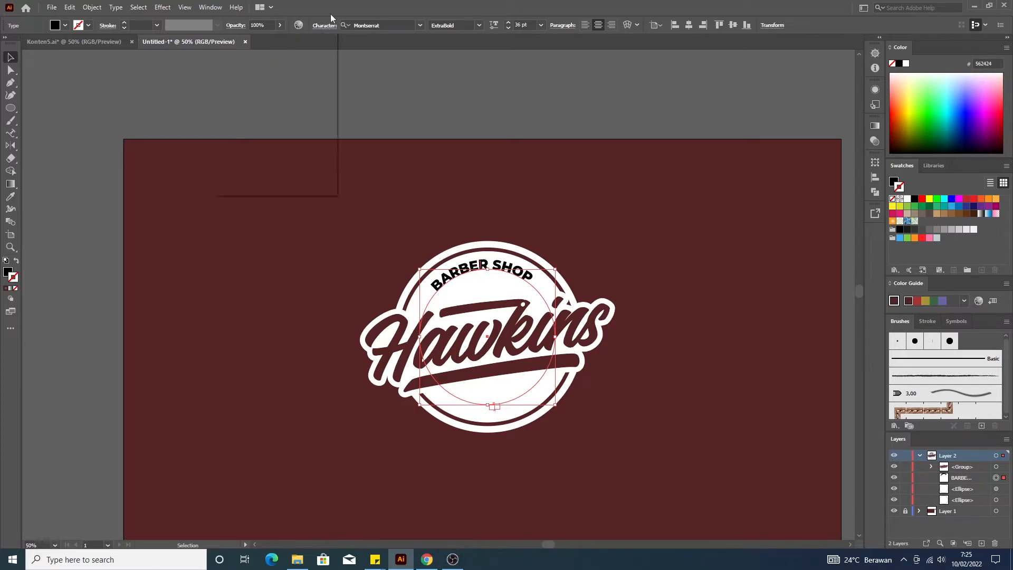
- Set the tracking of the curved BARBER SHOP text to 100
click(323, 23)
click(308, 89)
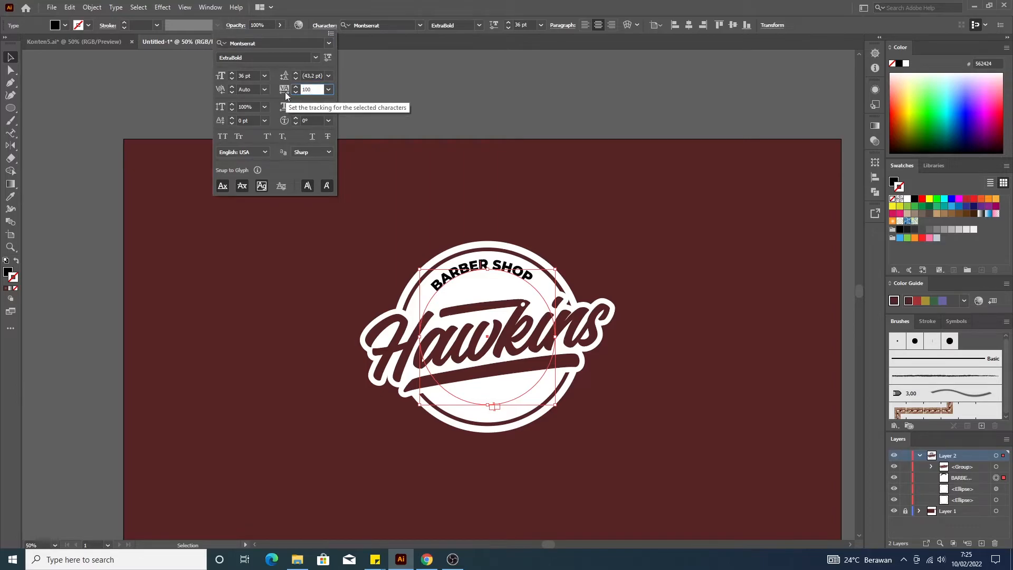
key(Return)
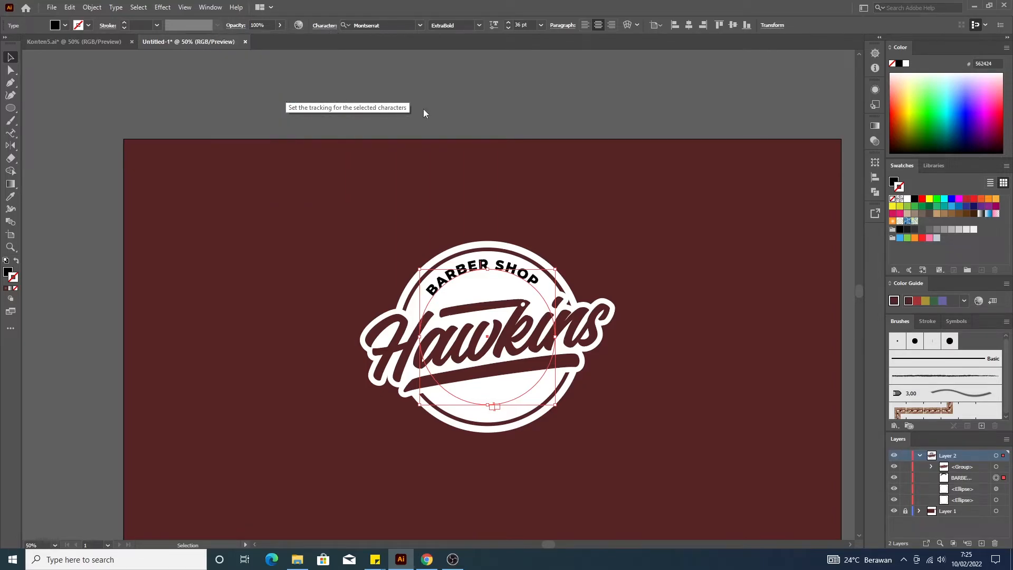
click(450, 100)
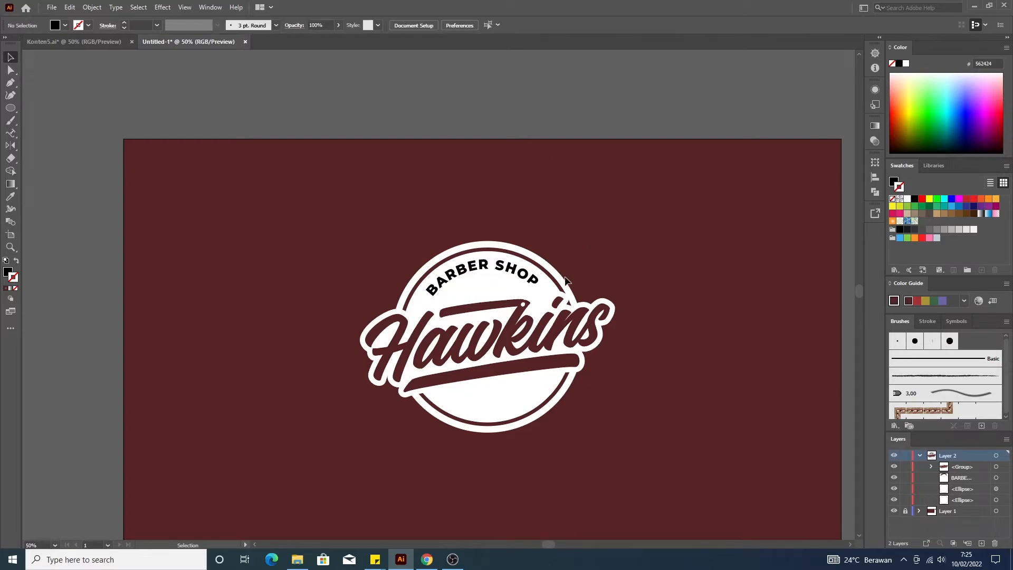
- Recolour the curved BARBER SHOP text with the dark red sampled from the background
click(497, 262)
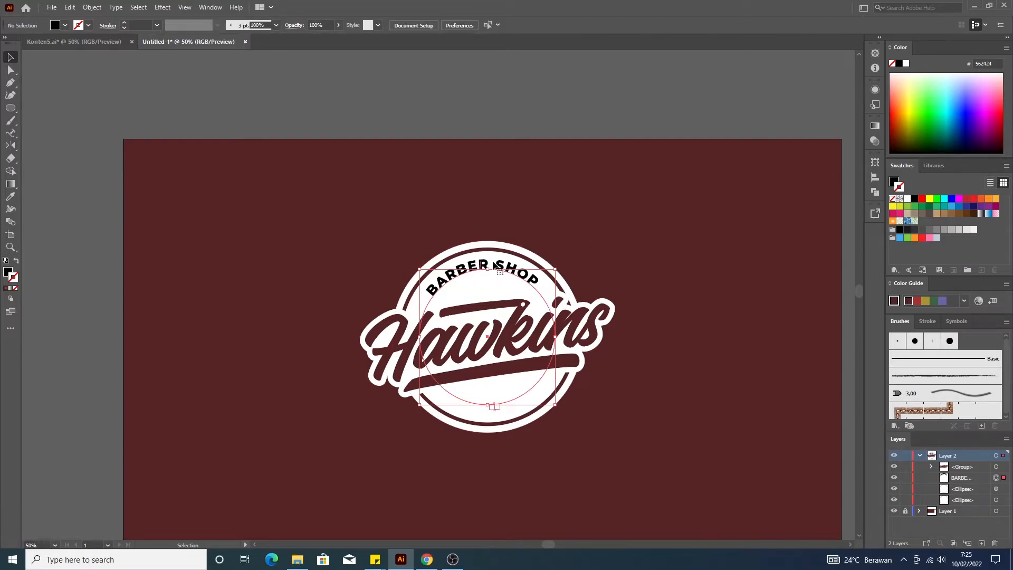
key(i)
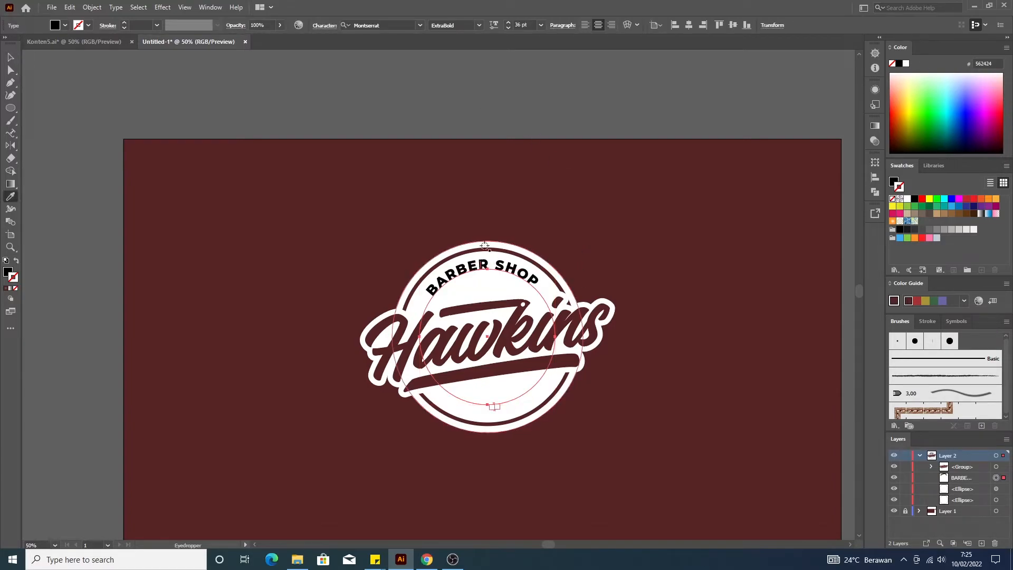
click(500, 213)
key(v)
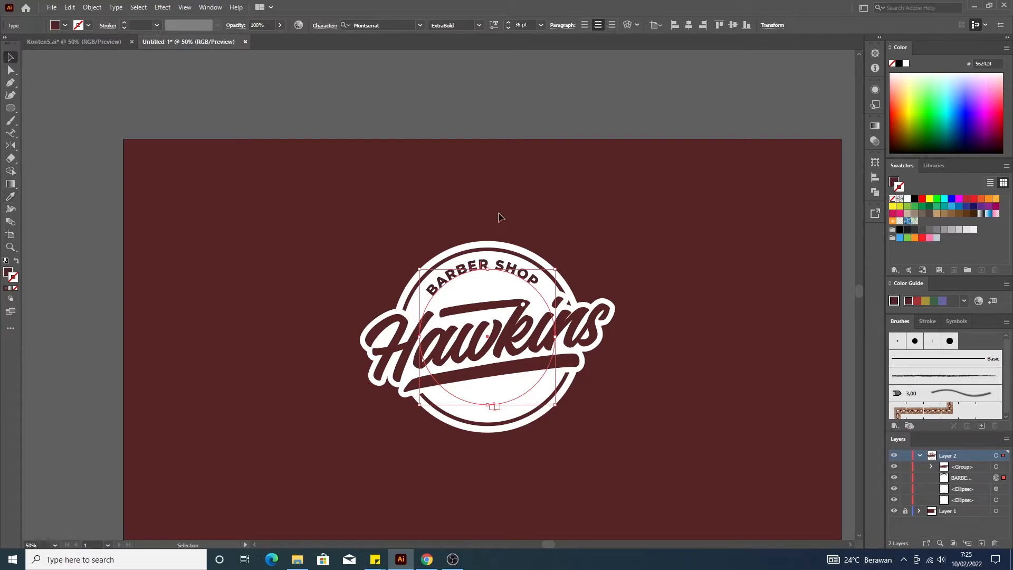
click(508, 156)
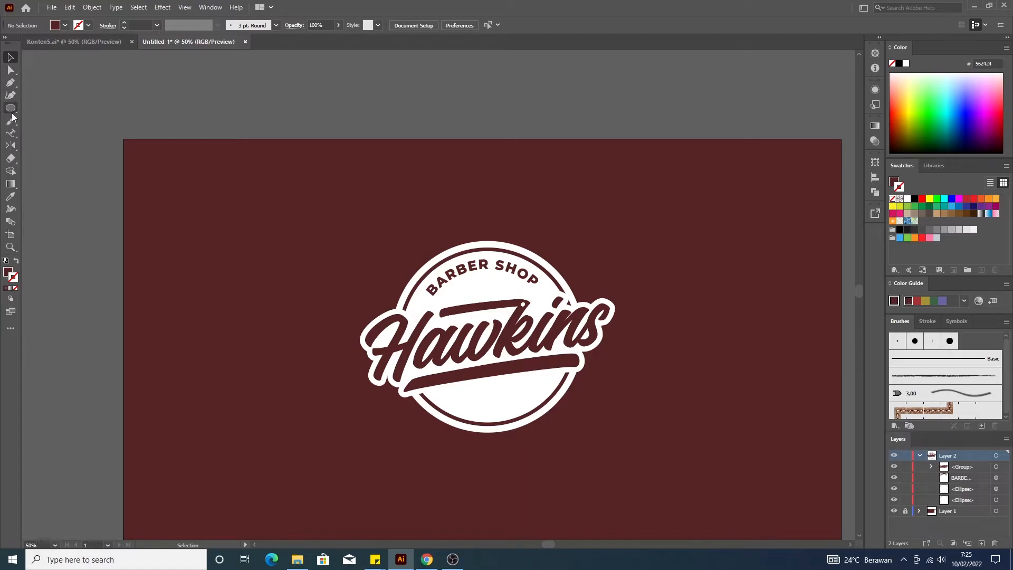
- Add the straight text EST. 2020 on the dark red background beside the badge
click(13, 136)
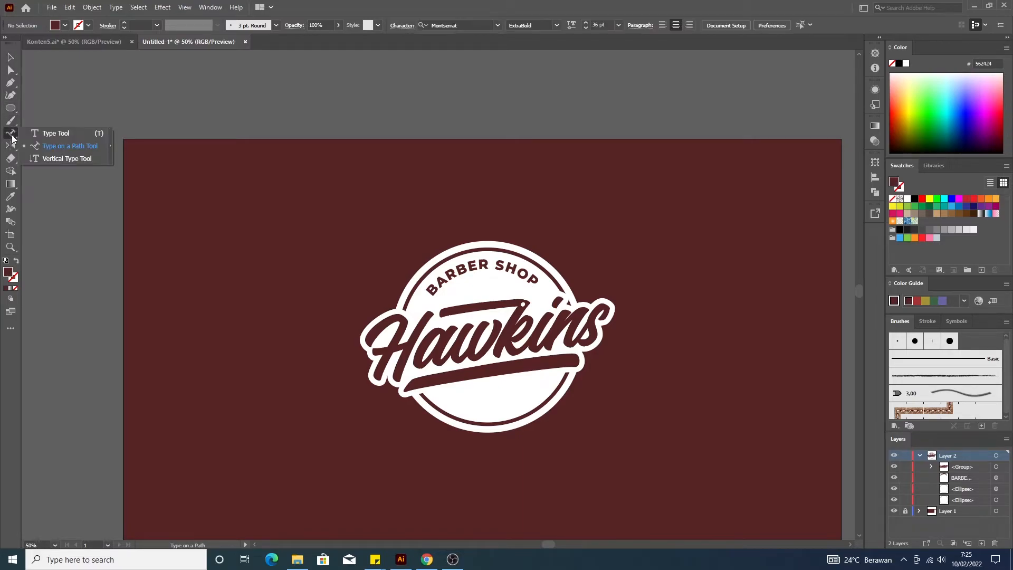
click(49, 133)
click(293, 215)
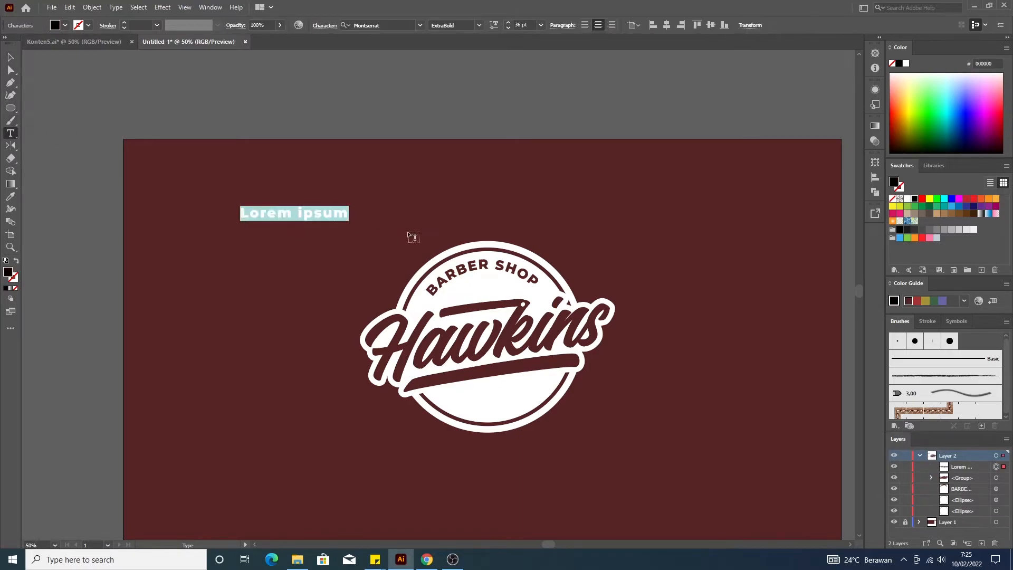
text(EST. )
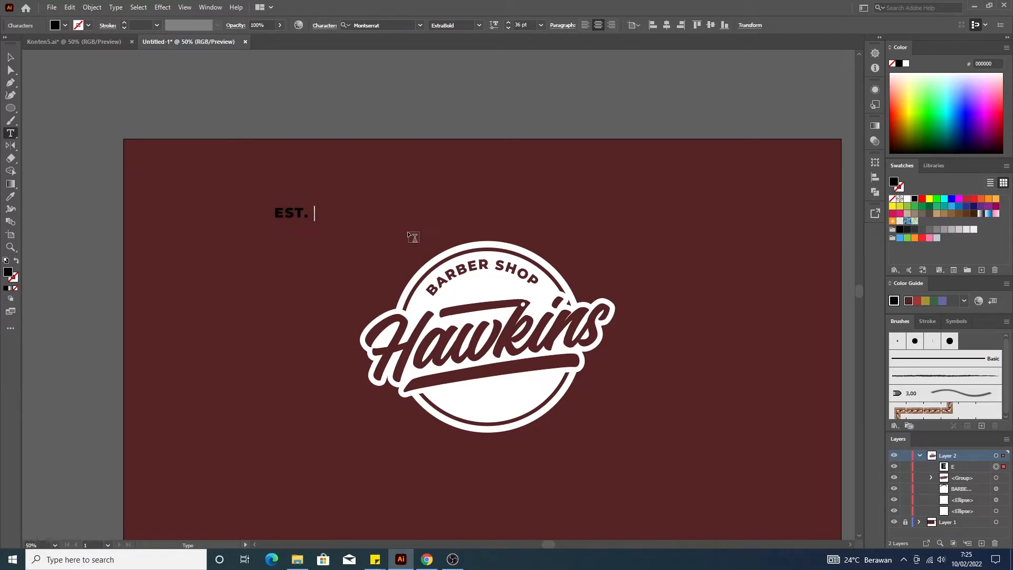
text(19)
key(BackSpace)
key(BackSpace)
text(2020)
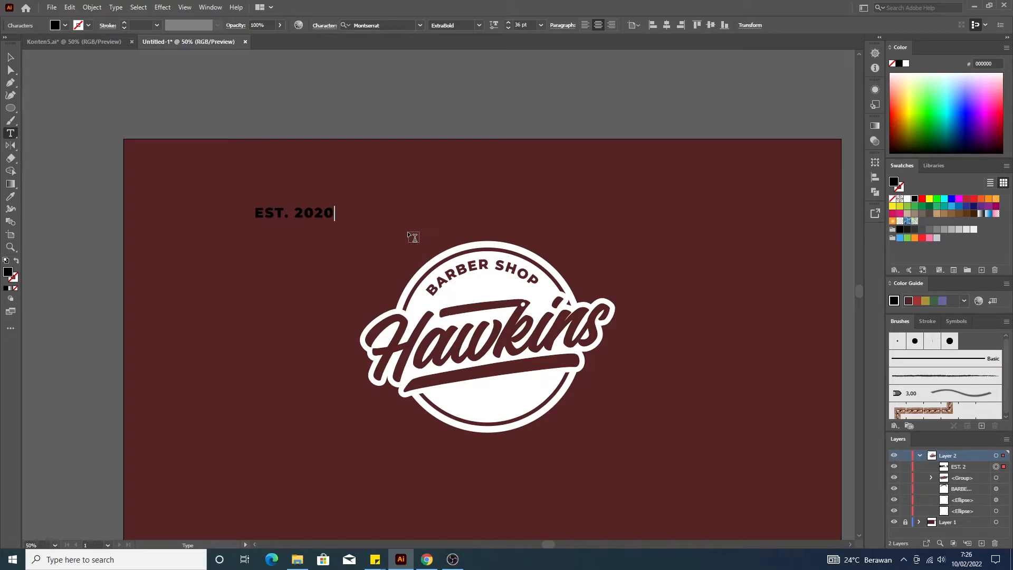
- Move the EST. 2020 text closer to the badge and colour it white, sampled from the badge circle
click(11, 57)
drag(308, 221, 339, 245)
key(i)
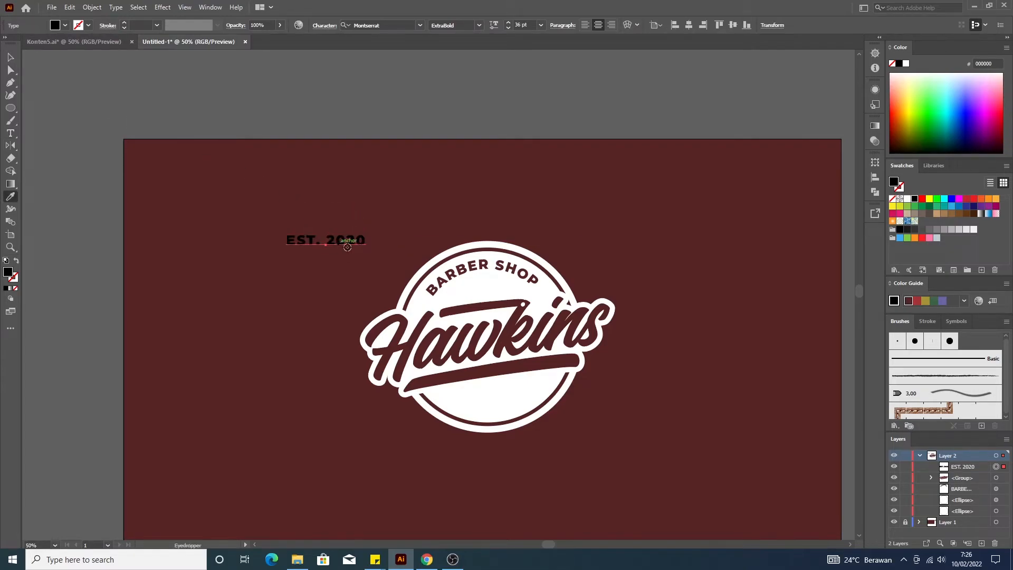
click(473, 401)
key(v)
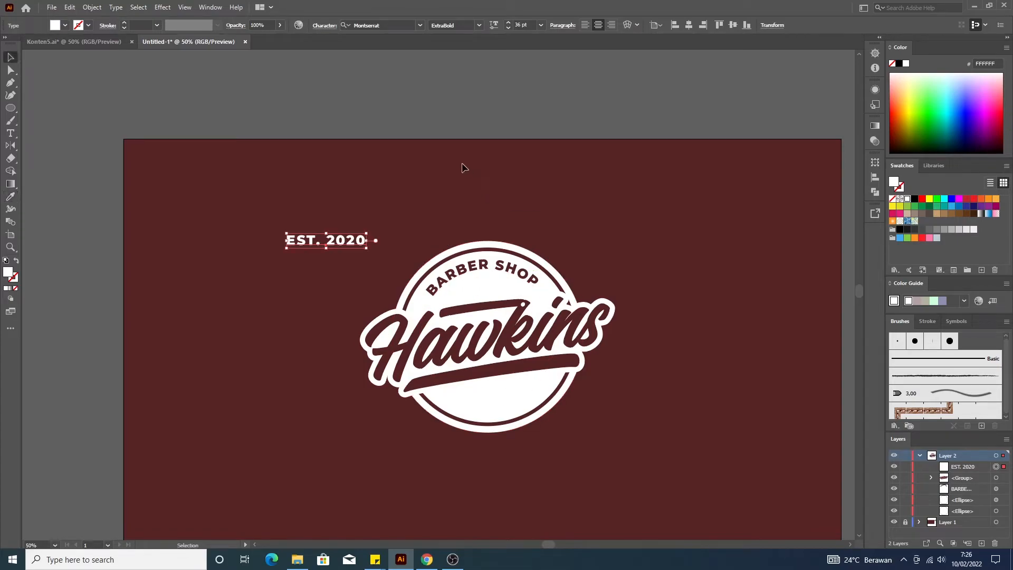
click(389, 145)
drag(346, 239, 360, 250)
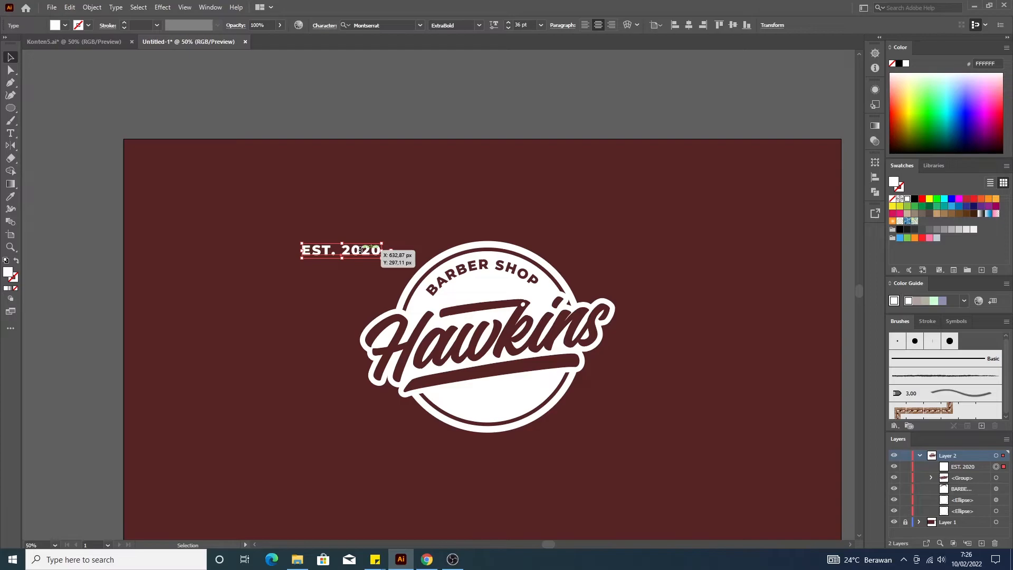
drag(360, 250, 361, 250)
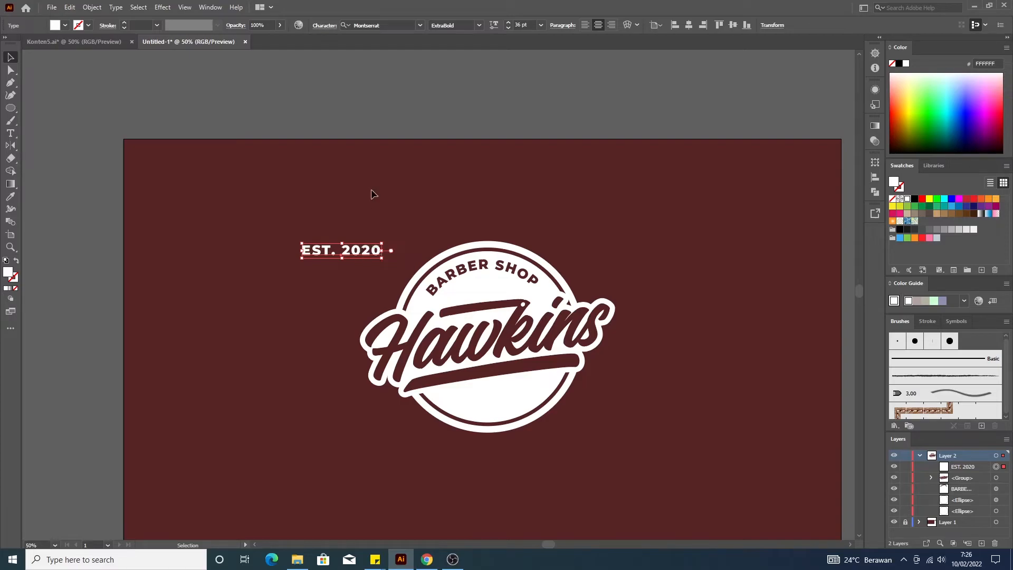
right_click(359, 249)
mouse_move(430, 419)
click(556, 455)
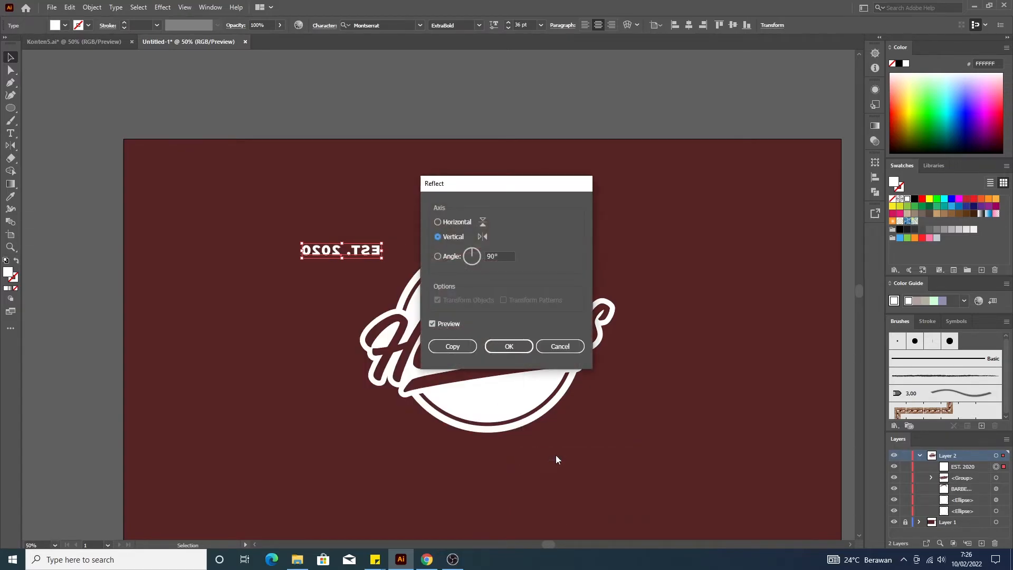
click(558, 343)
- Shear the EST. 2020 text by -8° along the vertical axis
right_click(360, 251)
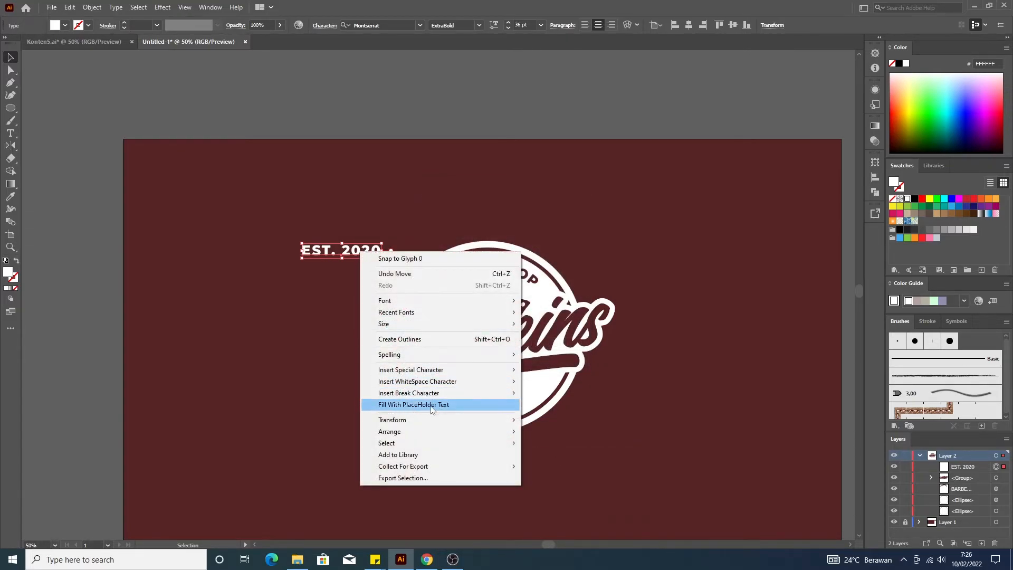
mouse_move(437, 432)
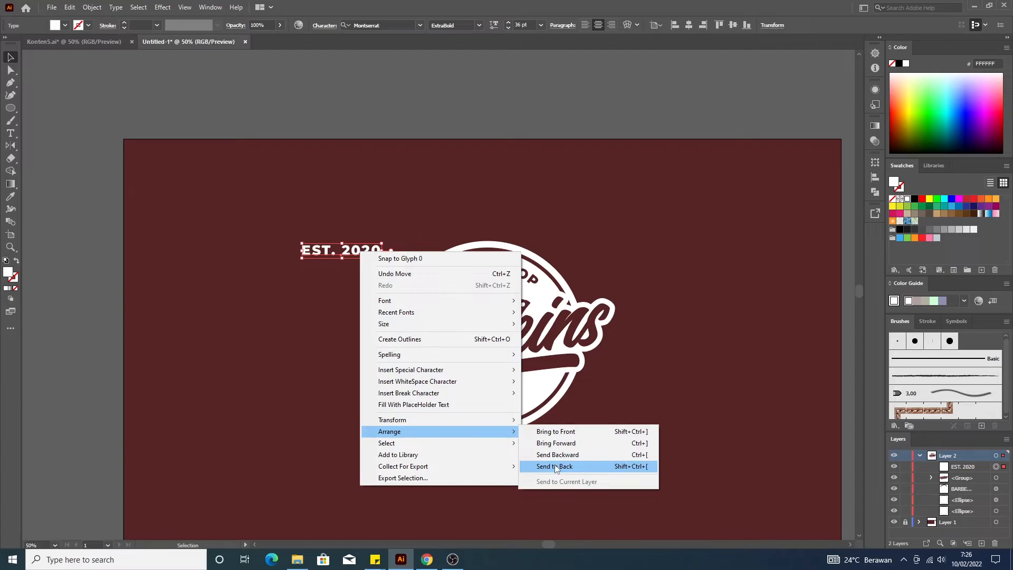
mouse_move(507, 420)
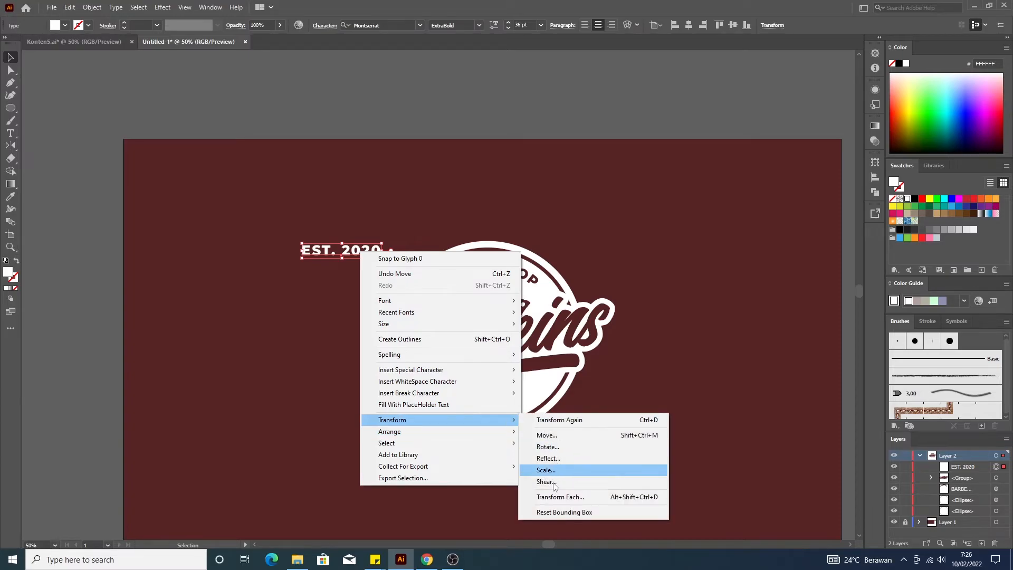
click(554, 481)
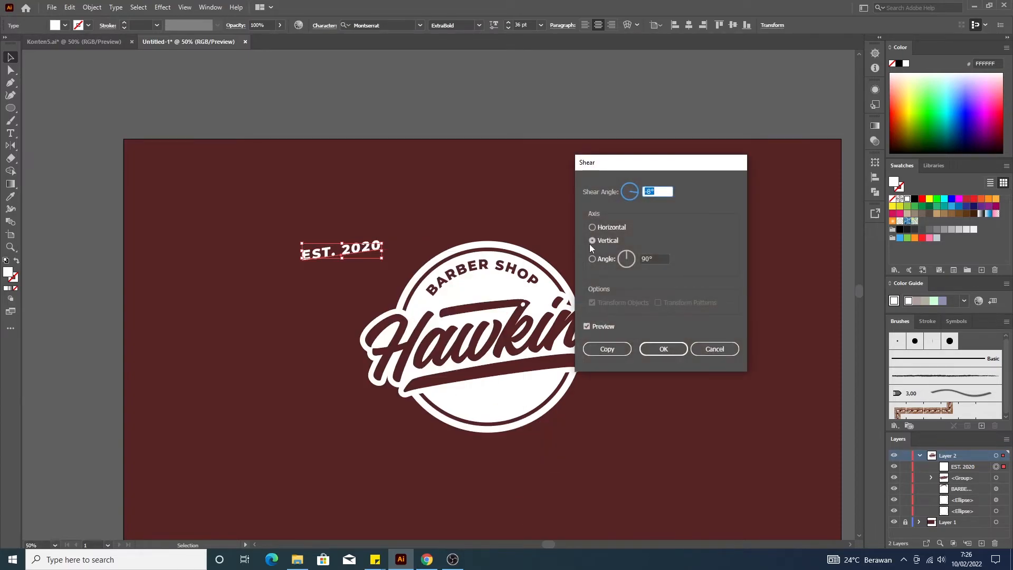
click(663, 349)
- Place the slanted EST. 2020 text between BARBER SHOP and the Hawkins lettering and recolour it with the background's dark red
drag(347, 253, 488, 295)
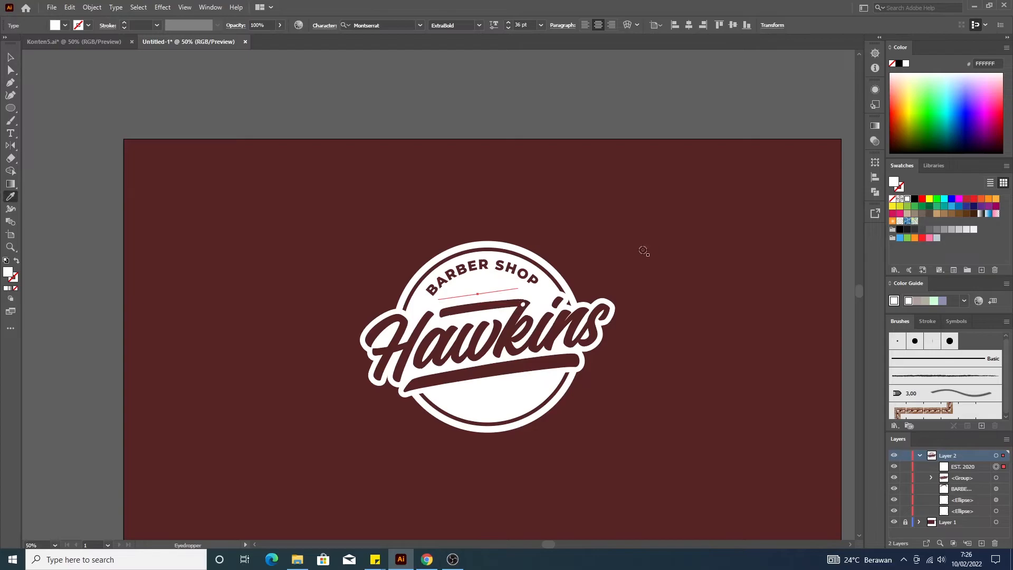
key(i)
click(652, 246)
scroll(538, 291, up, 3)
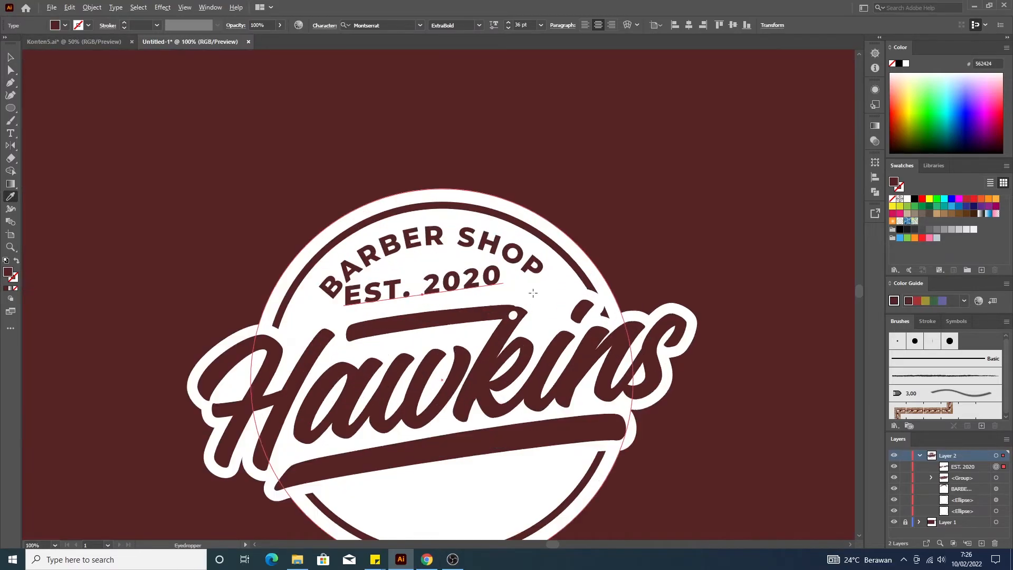
key(v)
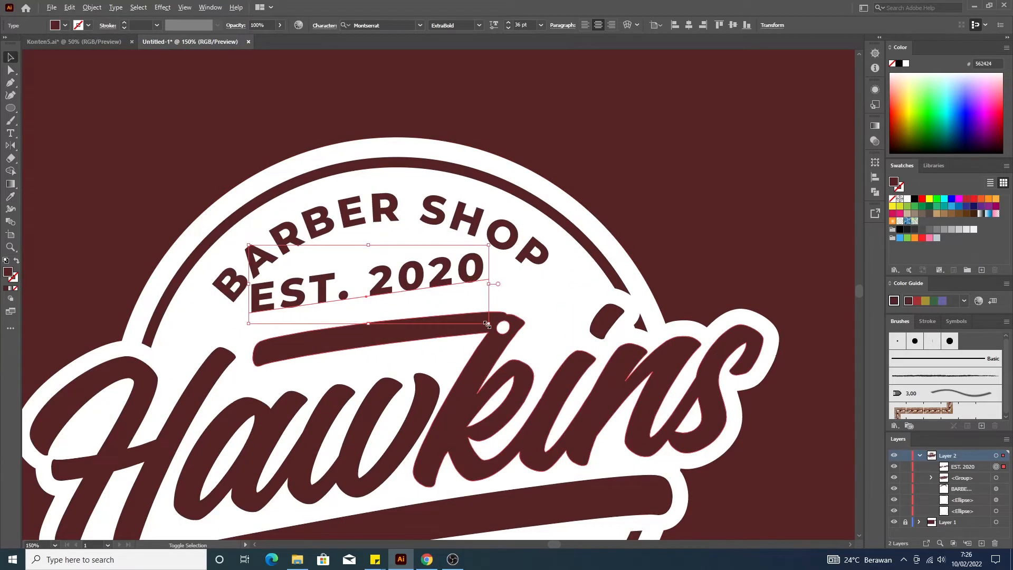
- Shrink the EST. 2020 text around its centre to about 25 pt and move it down just above the lettering's upper bar
drag(489, 325, 452, 312)
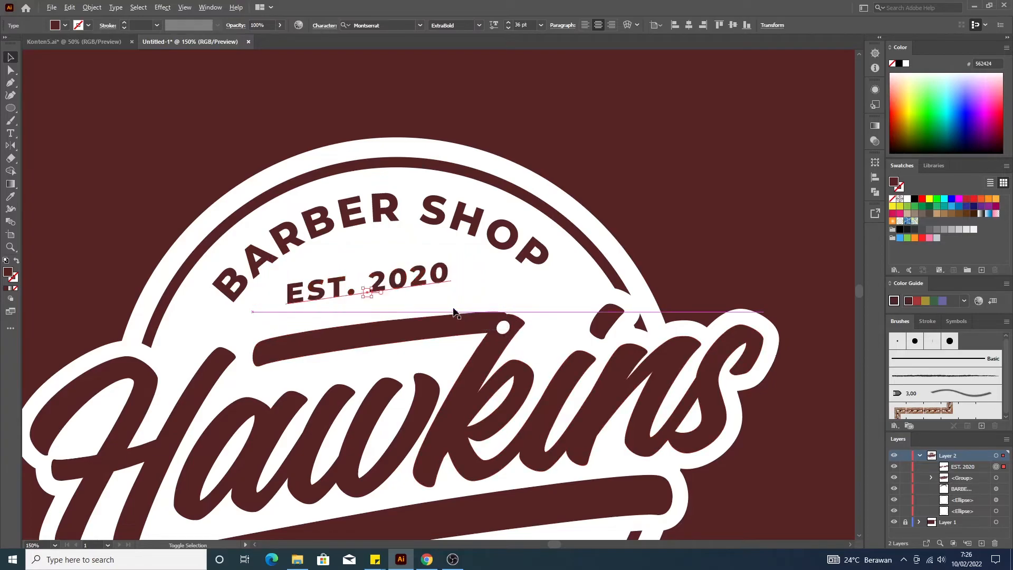
drag(415, 275, 448, 296)
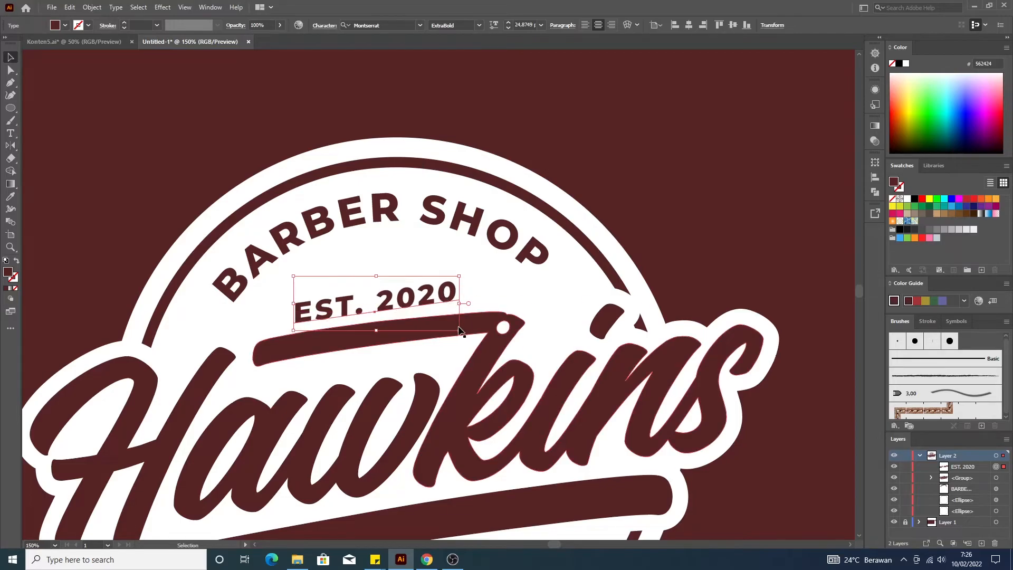
drag(464, 334, 493, 334)
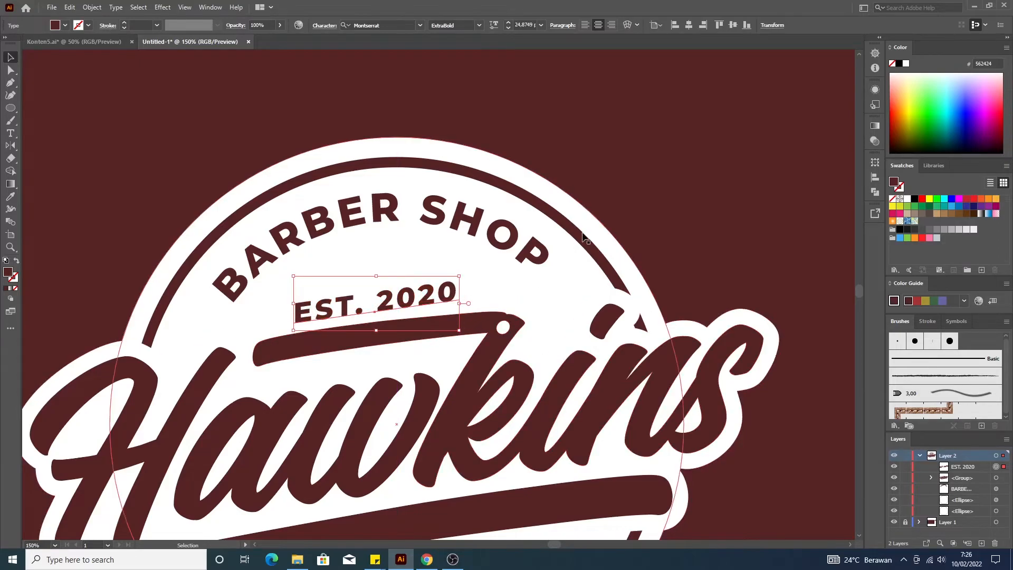
click(612, 178)
- Try the EST. 2020 text in the Arial Bold font
scroll(616, 175, down, 2)
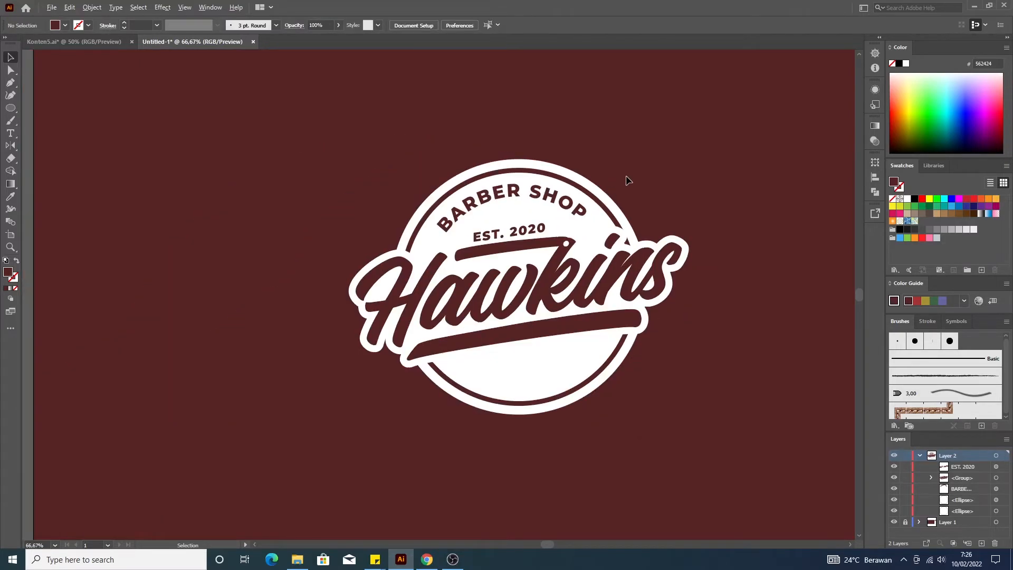
scroll(625, 175, down, 2)
scroll(629, 173, up, 1)
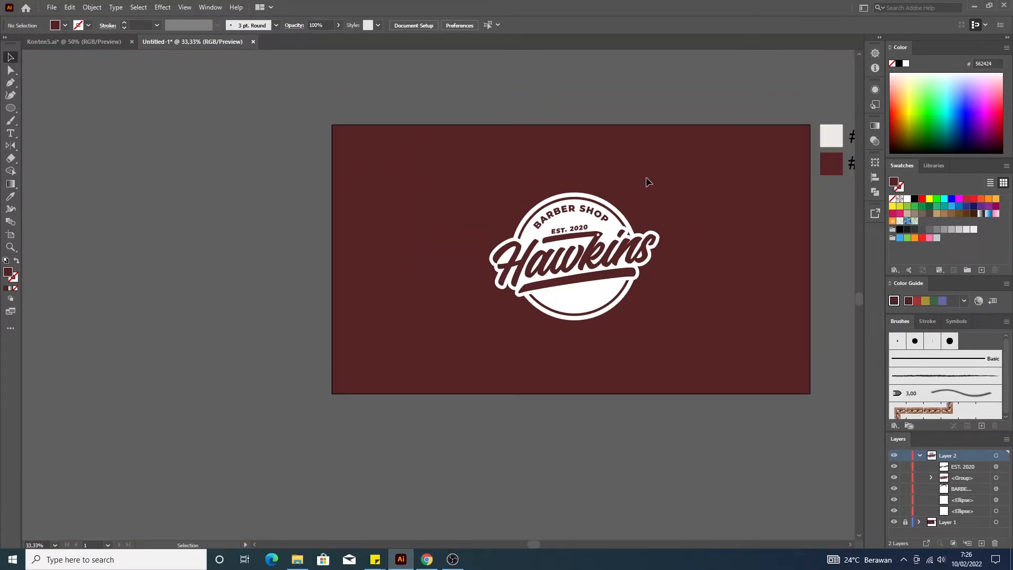
click(579, 228)
click(396, 26)
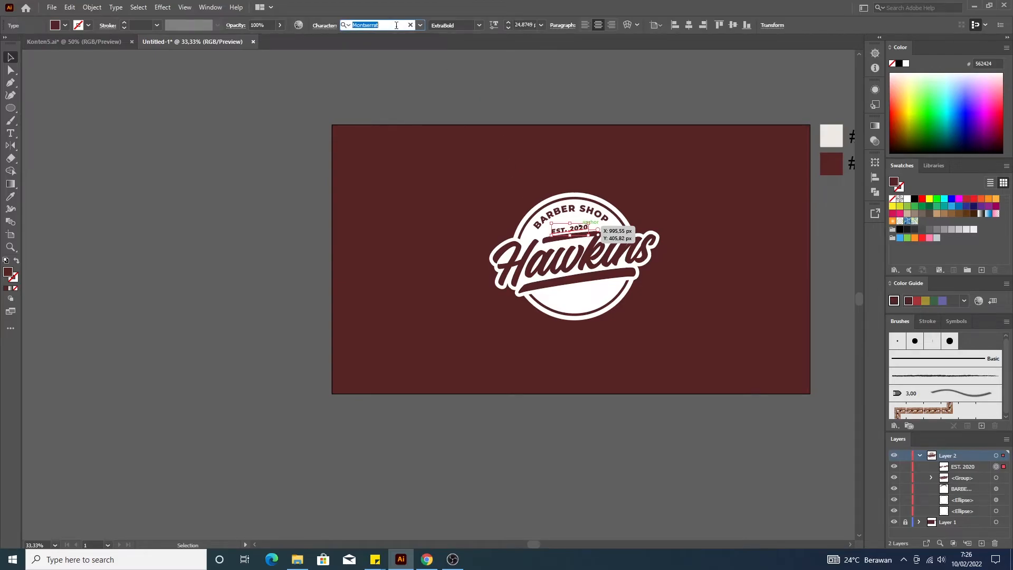
text(A)
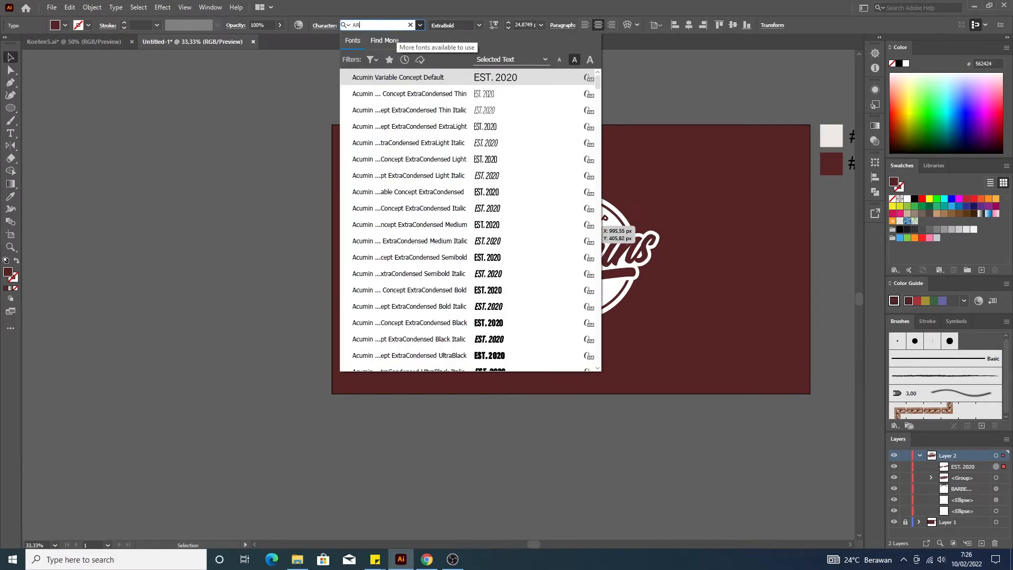
text(R)
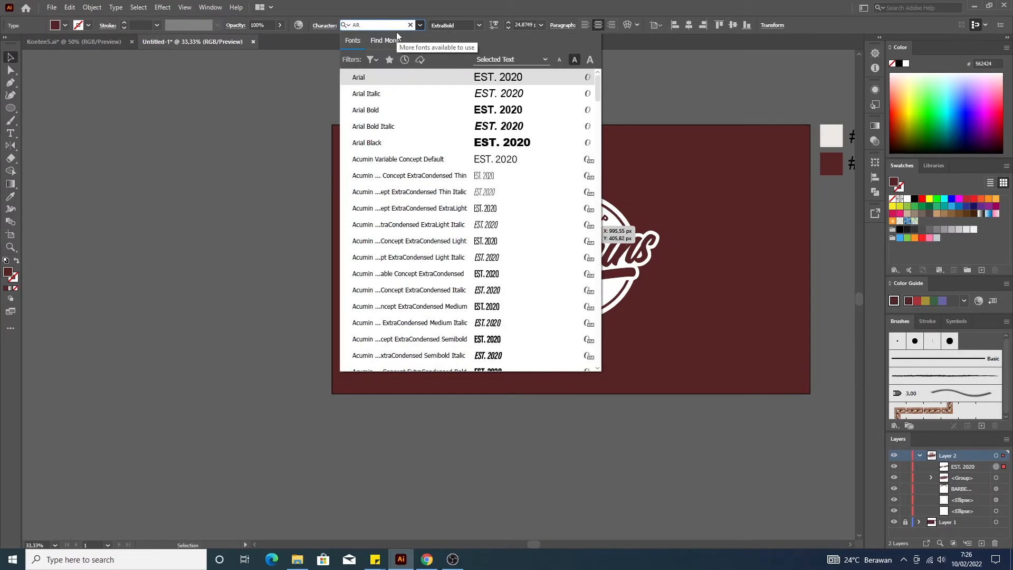
click(400, 109)
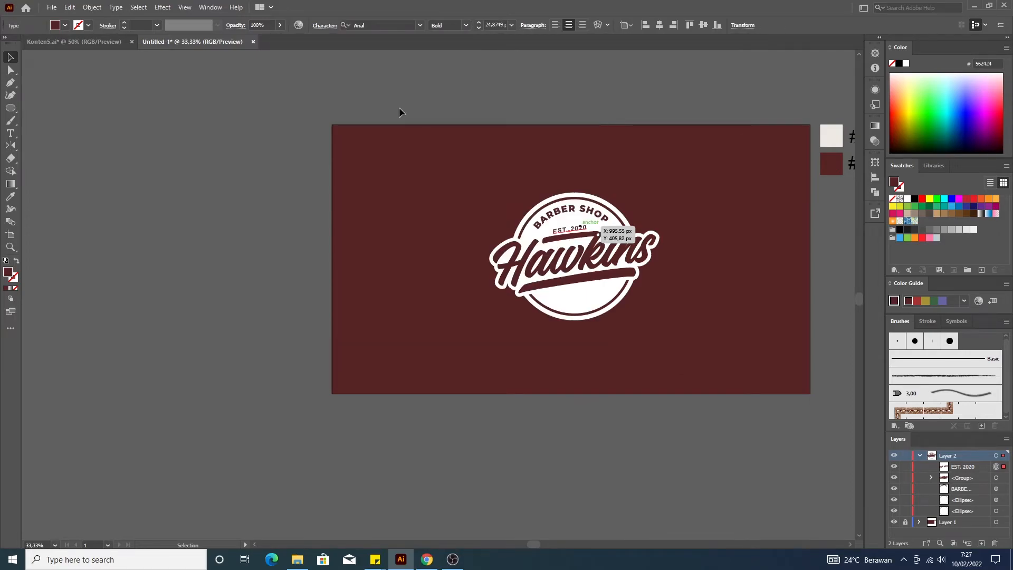
click(626, 117)
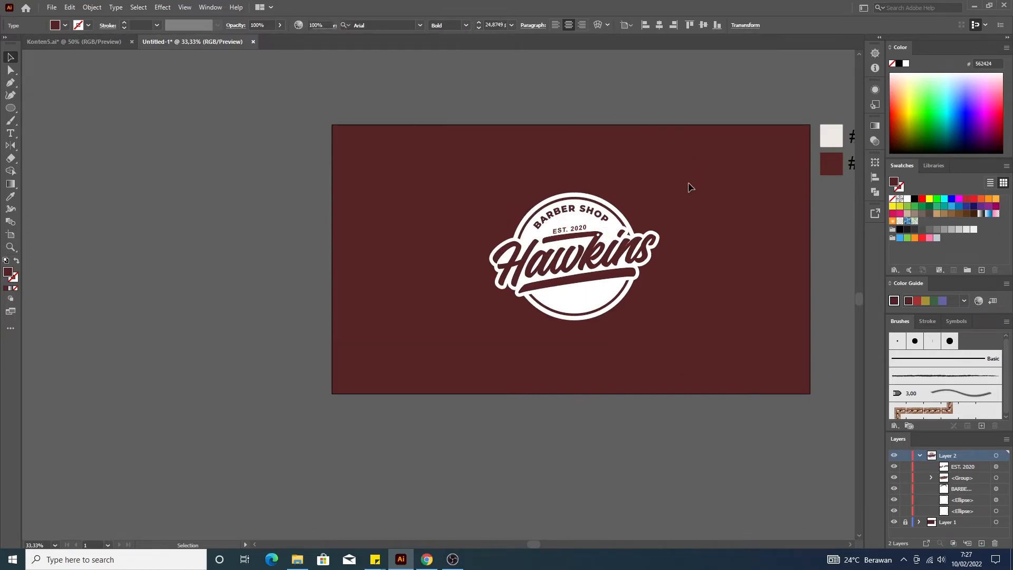
- Undo the last font change on the EST. 2020 text
scroll(688, 184, up, 2)
scroll(684, 182, down, 1)
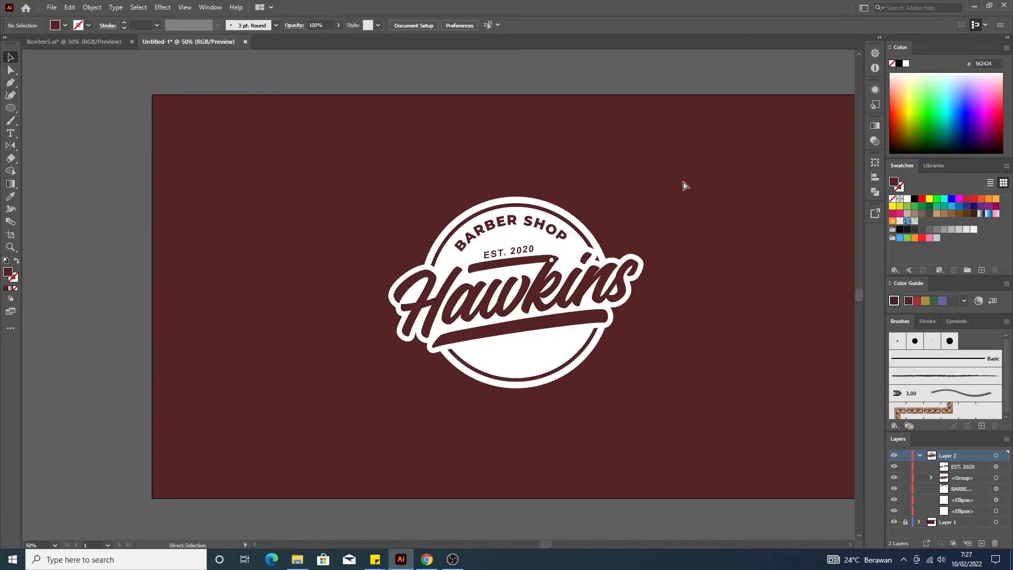
key(ctrl+z)
click(657, 75)
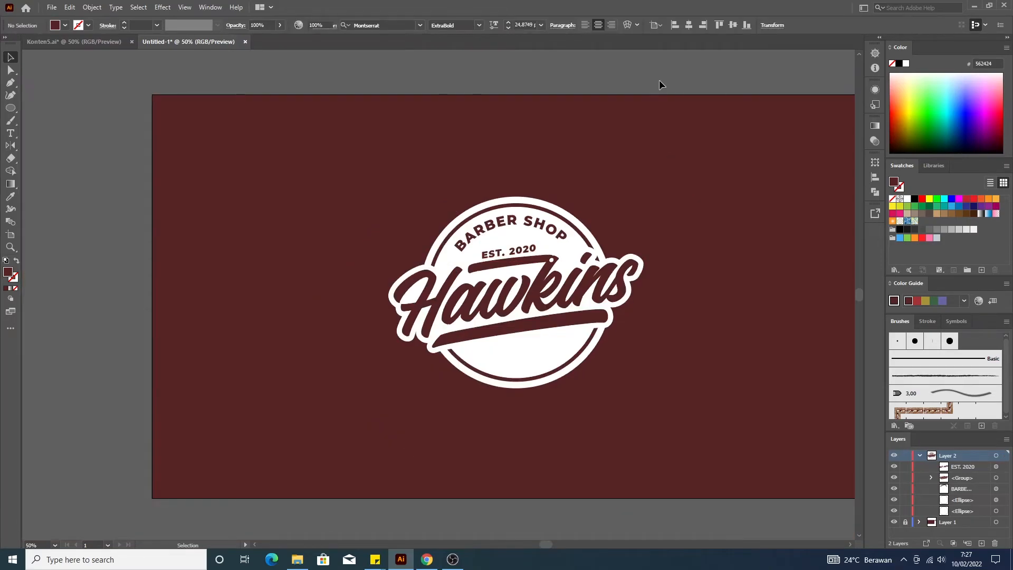
- Duplicate the curved BARBER SHOP text in place and try to reposition the copy
click(547, 225)
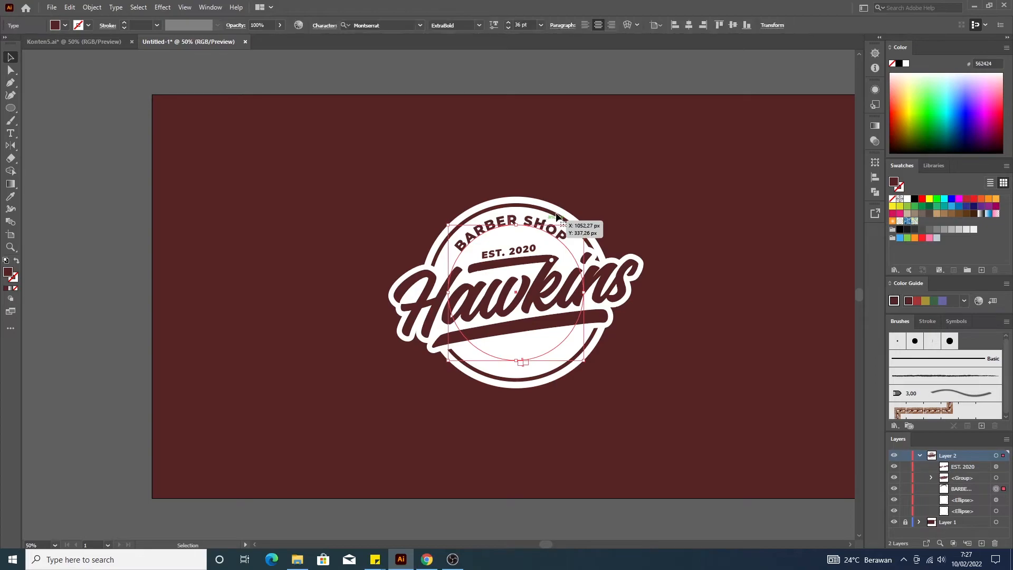
drag(560, 216, 615, 302)
key(ctrl+z)
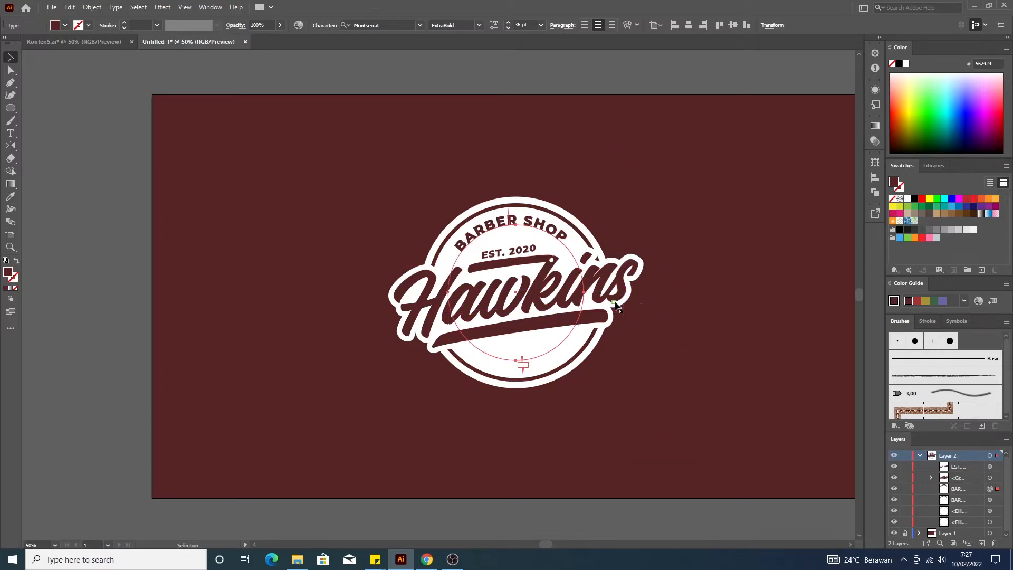
- Duplicate the dark red ring in place and shrink the copy around its centre to about 427 px
click(590, 243)
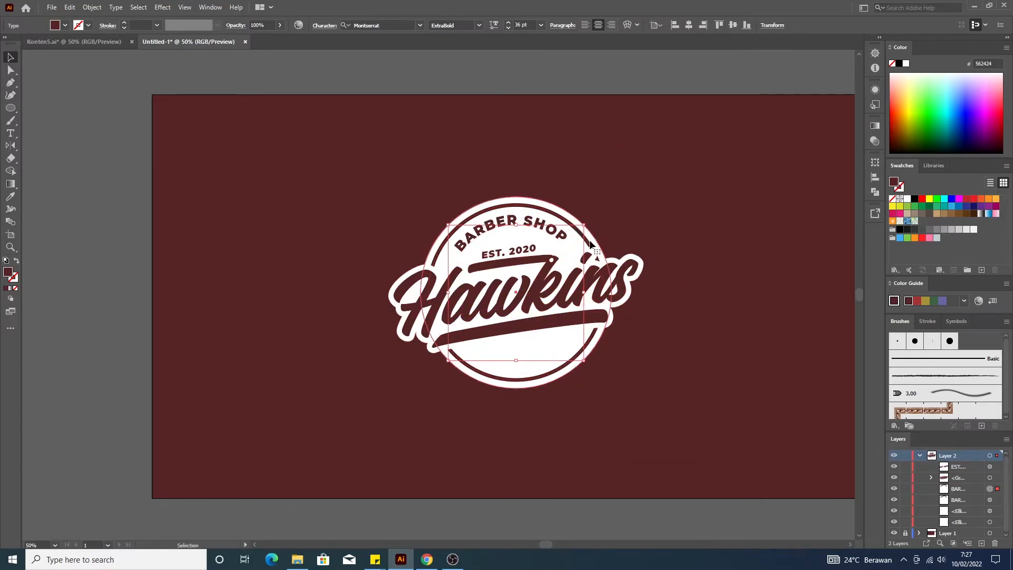
key(a)
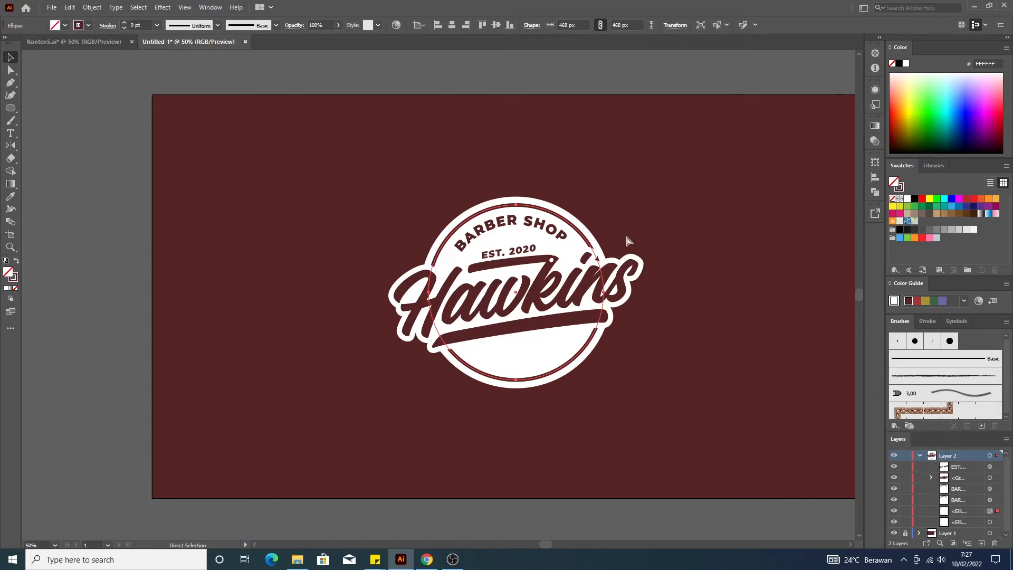
key(ctrl+c)
key(ctrl+f)
drag(604, 379, 597, 373)
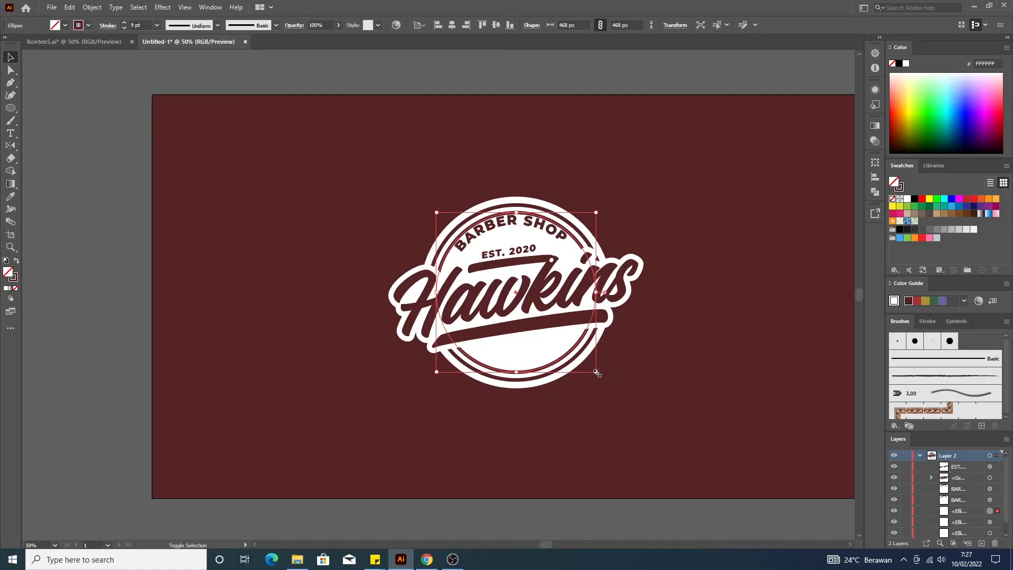
click(109, 296)
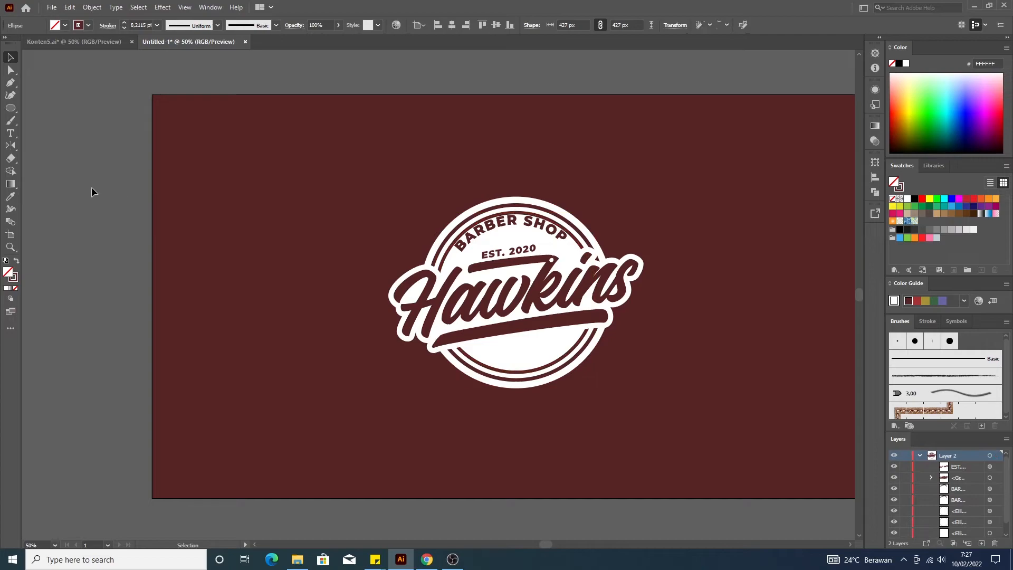
- Turn the smaller ring into a text path and clear its placeholder text
click(11, 135)
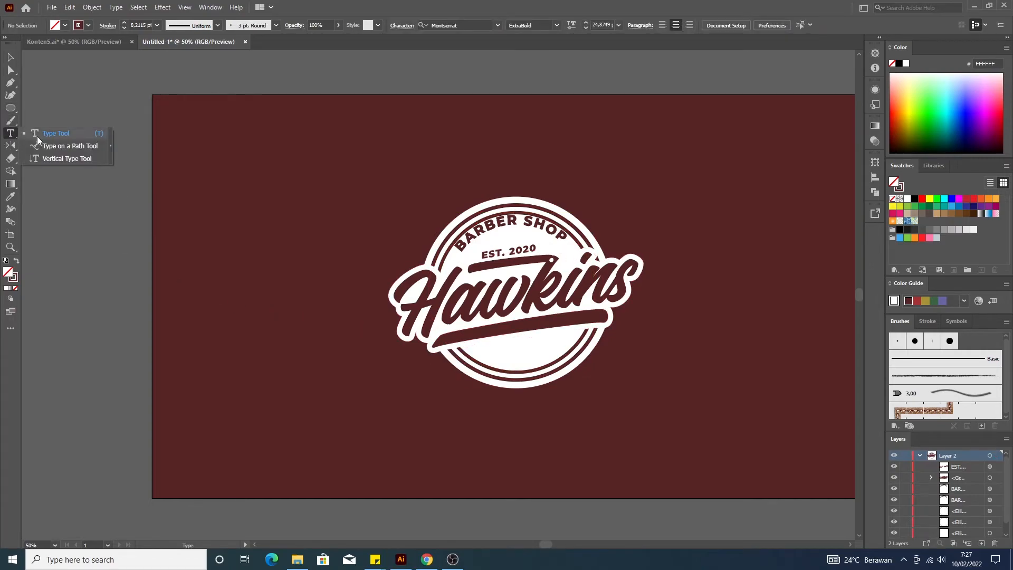
click(50, 146)
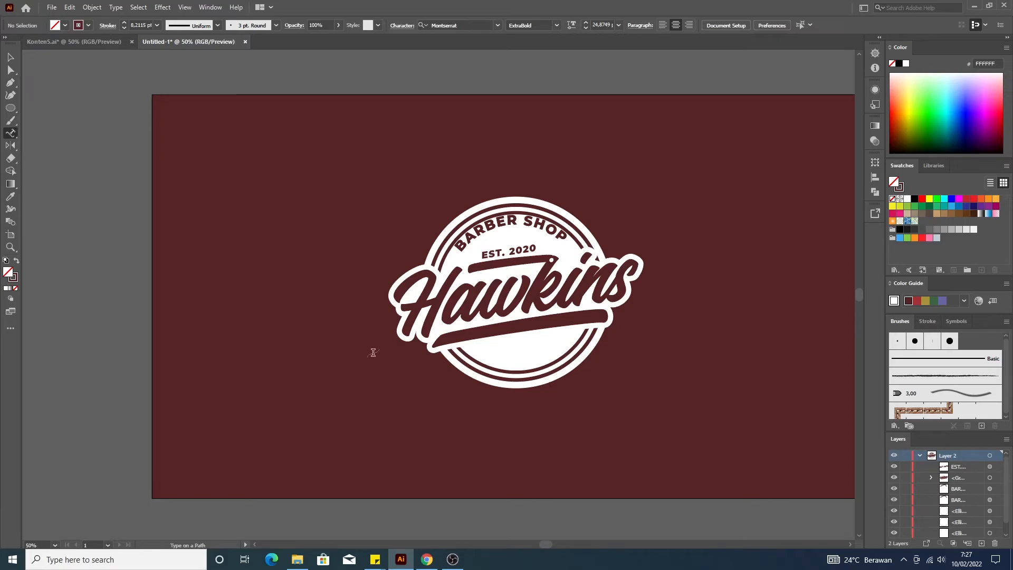
click(467, 351)
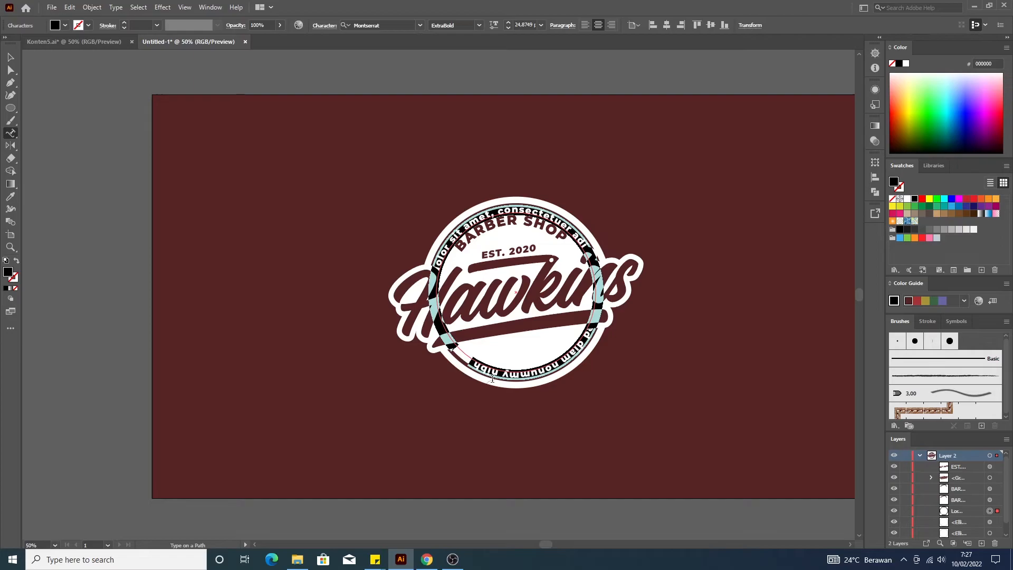
key(BackSpace)
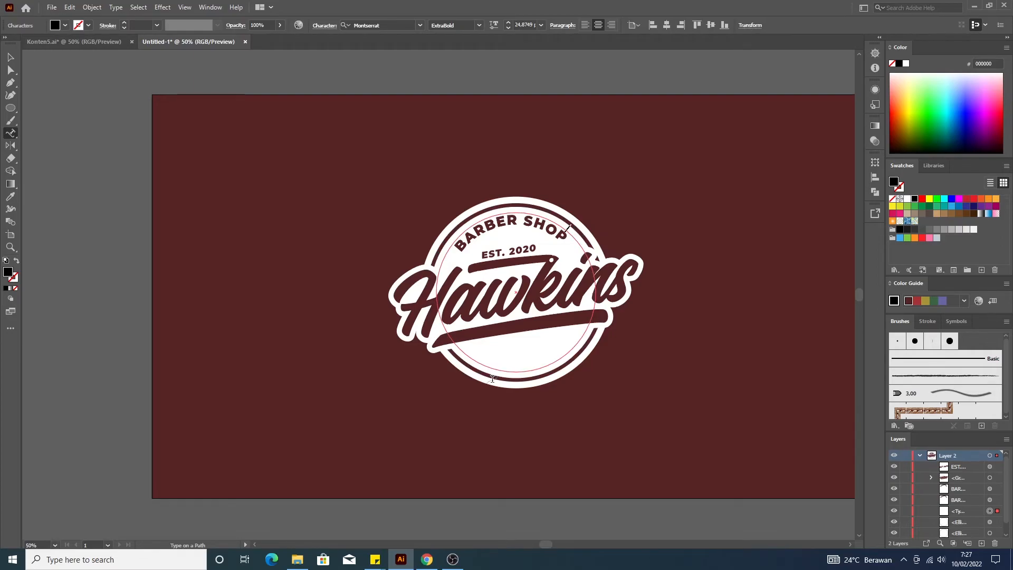
click(75, 45)
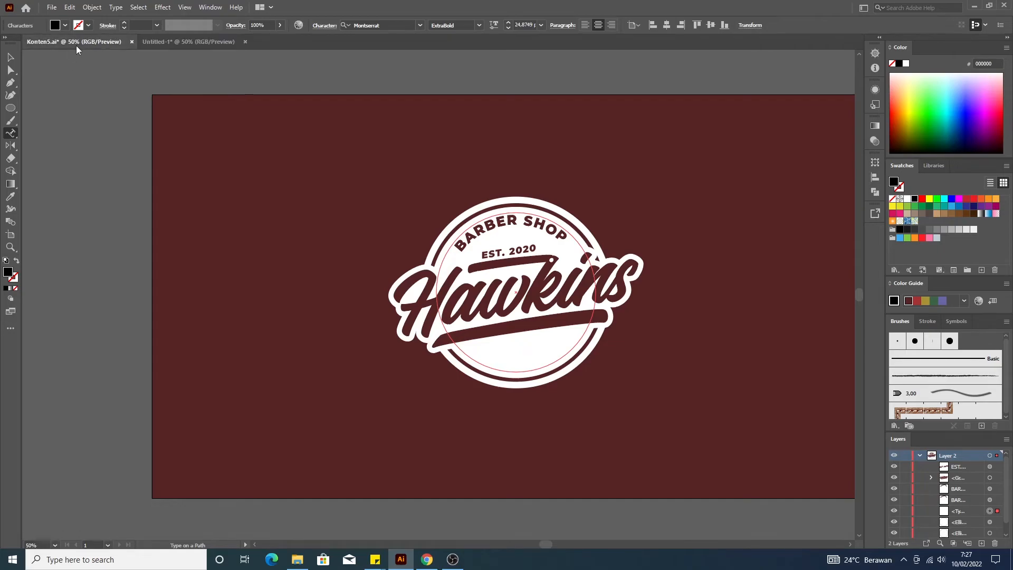
click(163, 46)
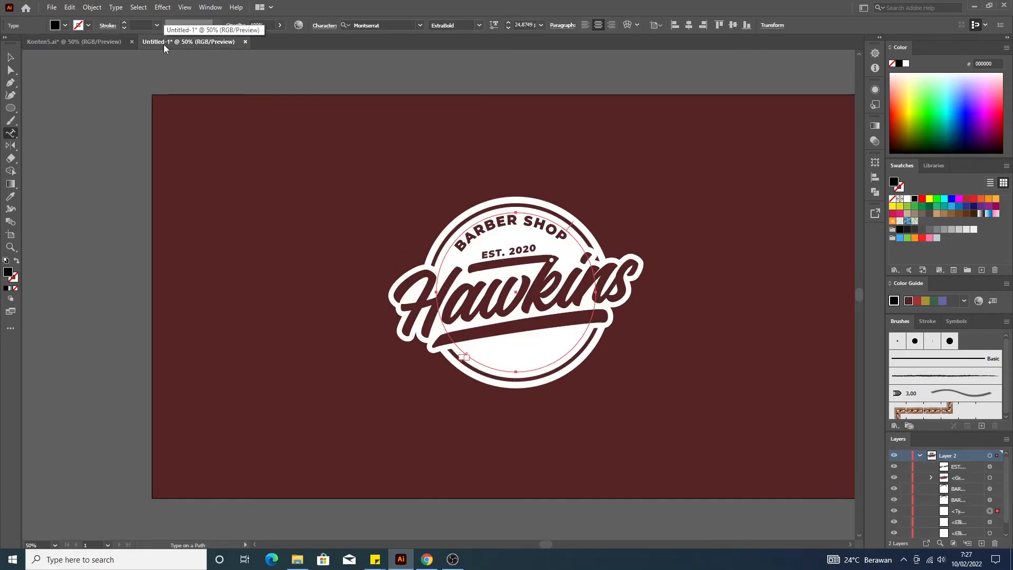
- Delete the empty circular text path from inside the badge
key(h)
key(a)
key(i)
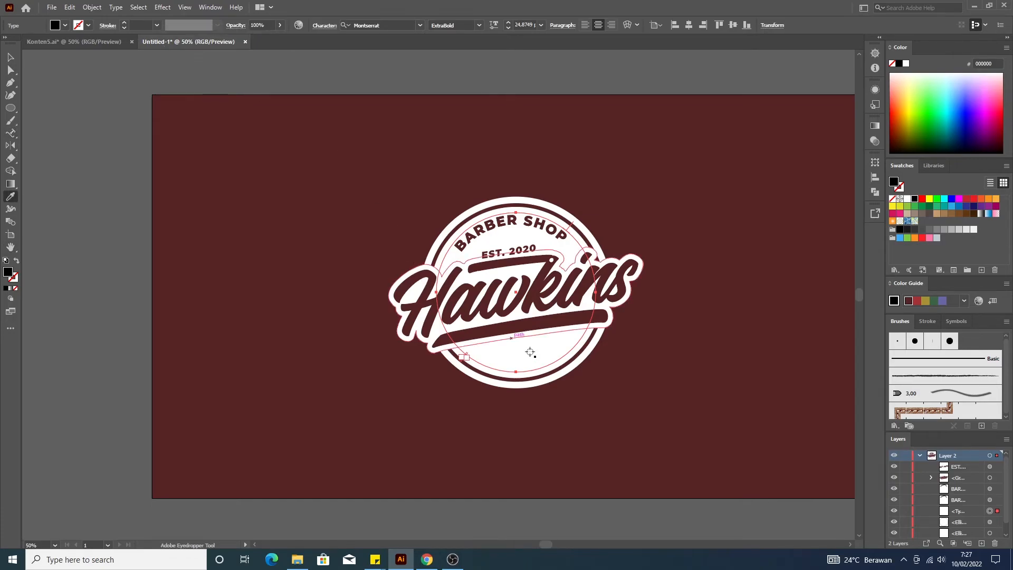
key(v)
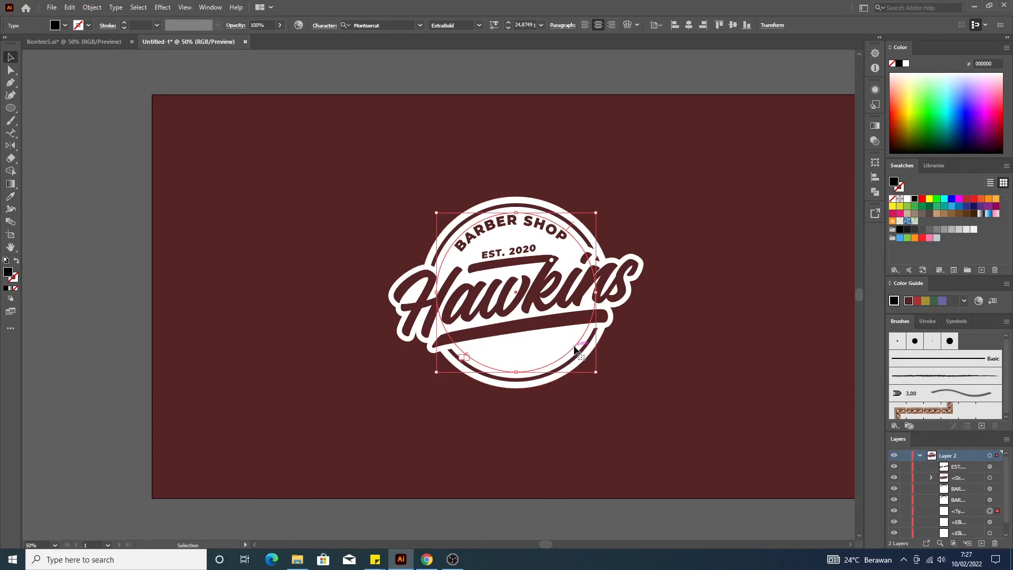
key(Delete)
- Copy the dark red ring in front of itself and scale the copy around its centre to about 417 px
click(593, 245)
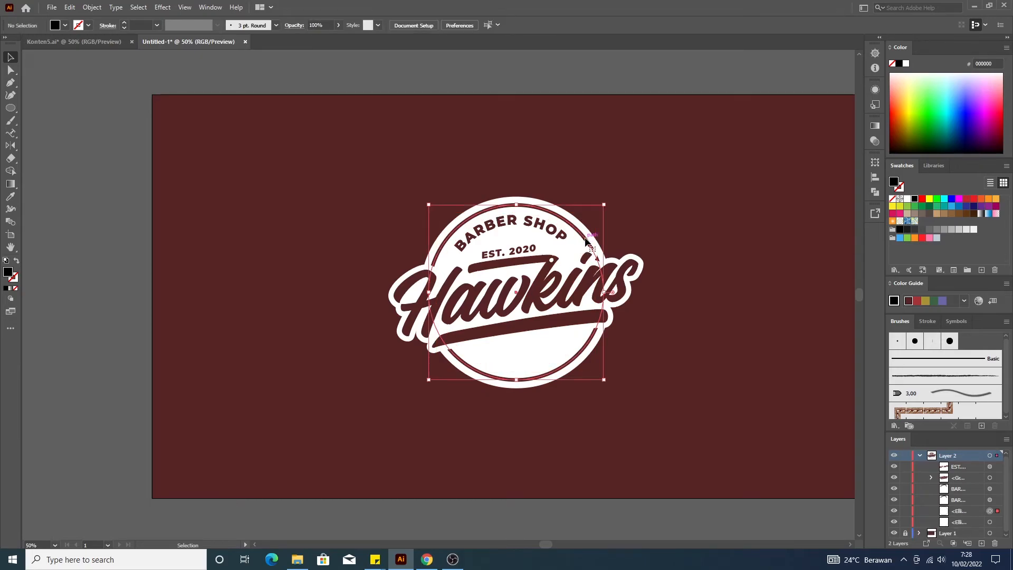
key(a)
key(ctrl+c)
key(ctrl+f)
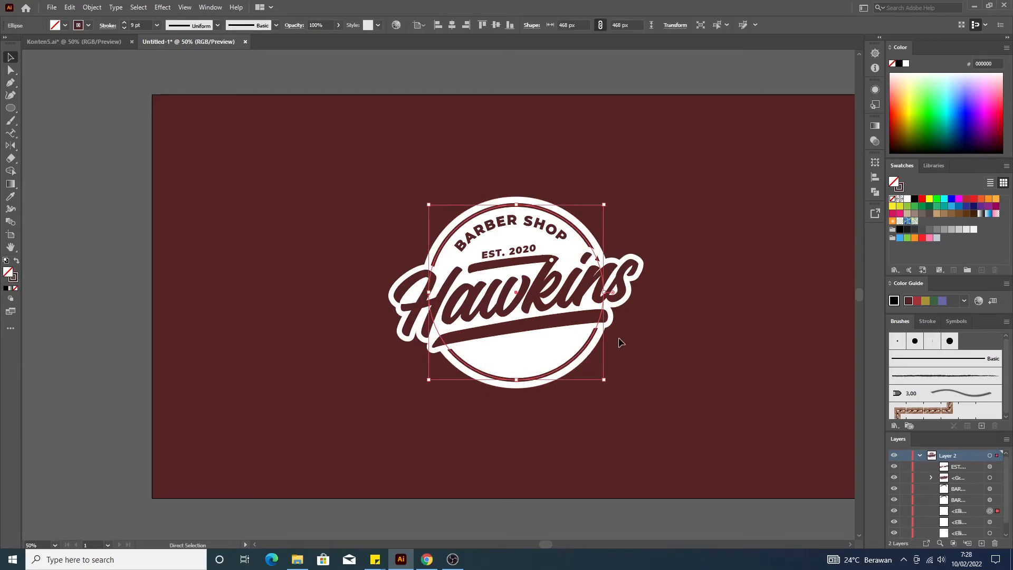
drag(605, 380, 599, 372)
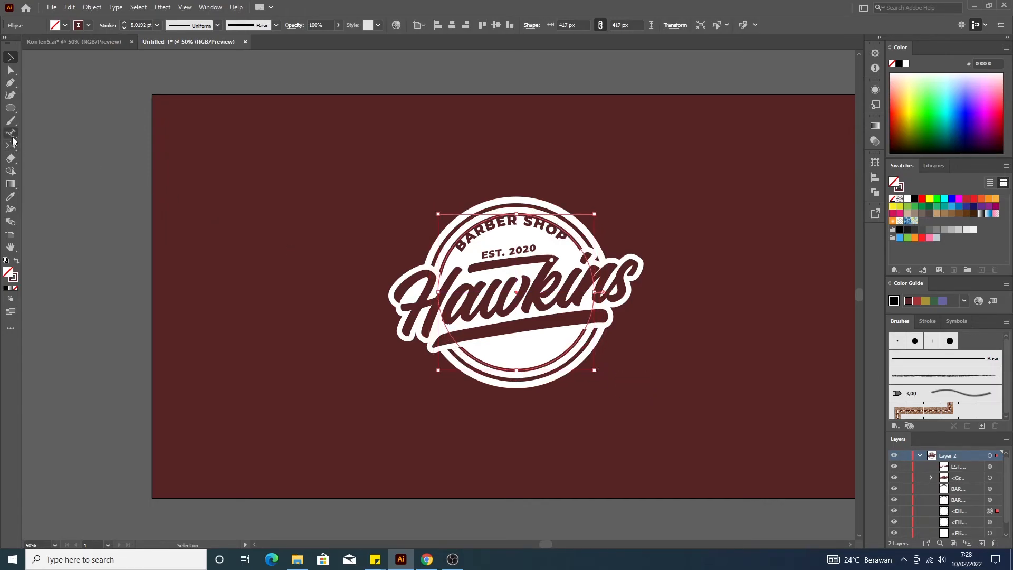
click(47, 149)
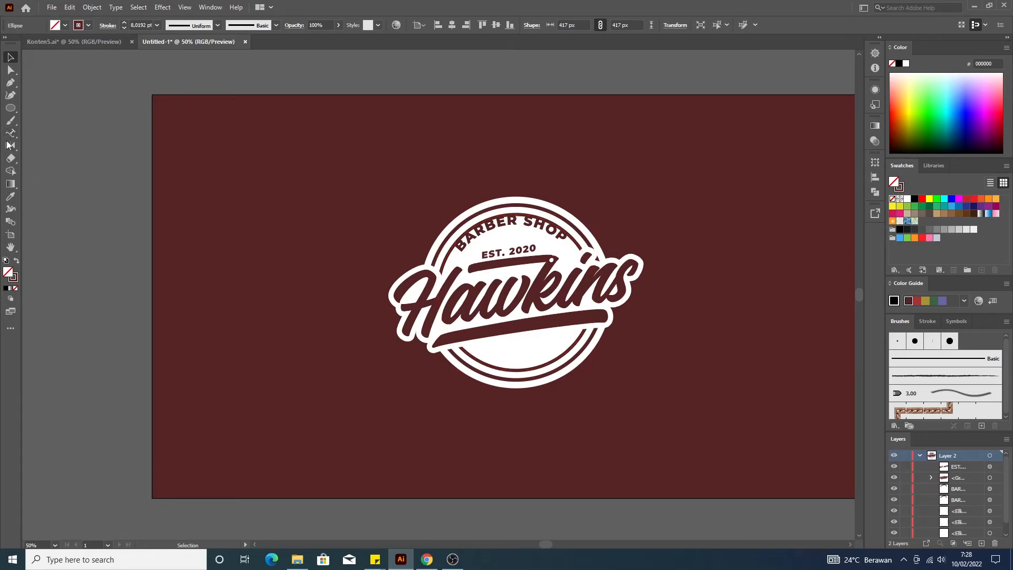
click(486, 360)
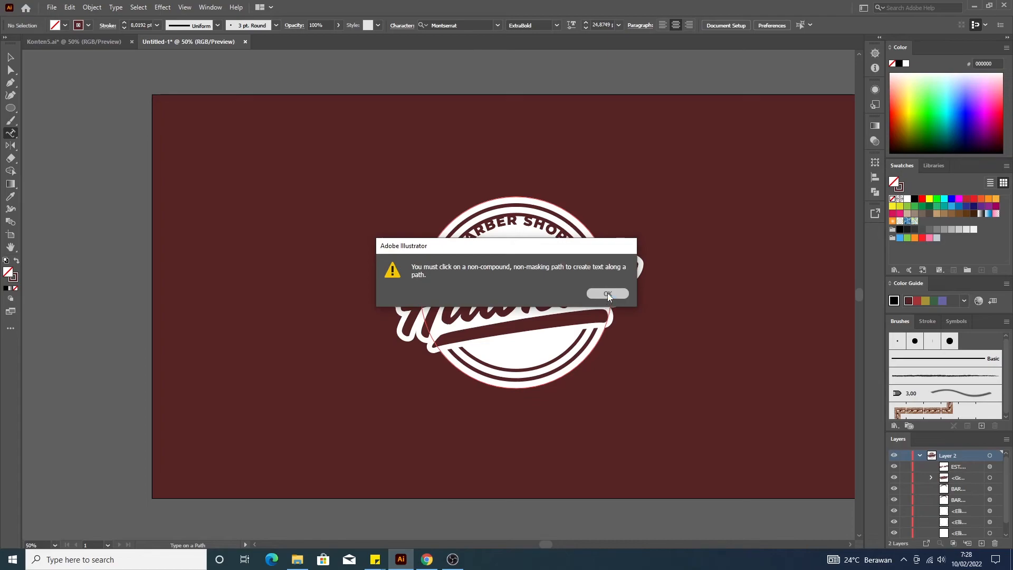
click(607, 294)
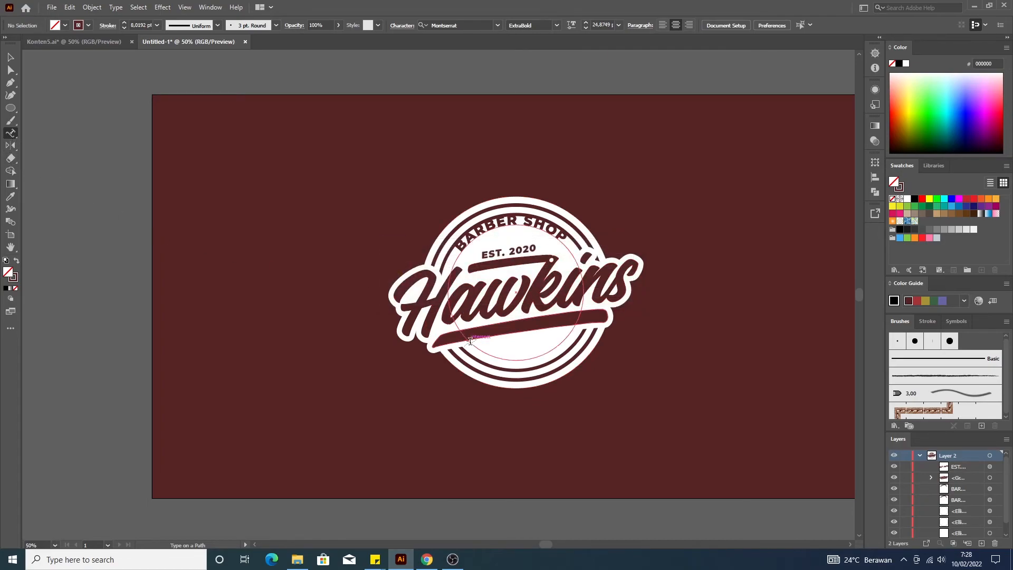
- Convert the 417 px inner ring into a text path and enter HAIR CUT AND SHAVER along it
key(v)
click(483, 364)
click(11, 133)
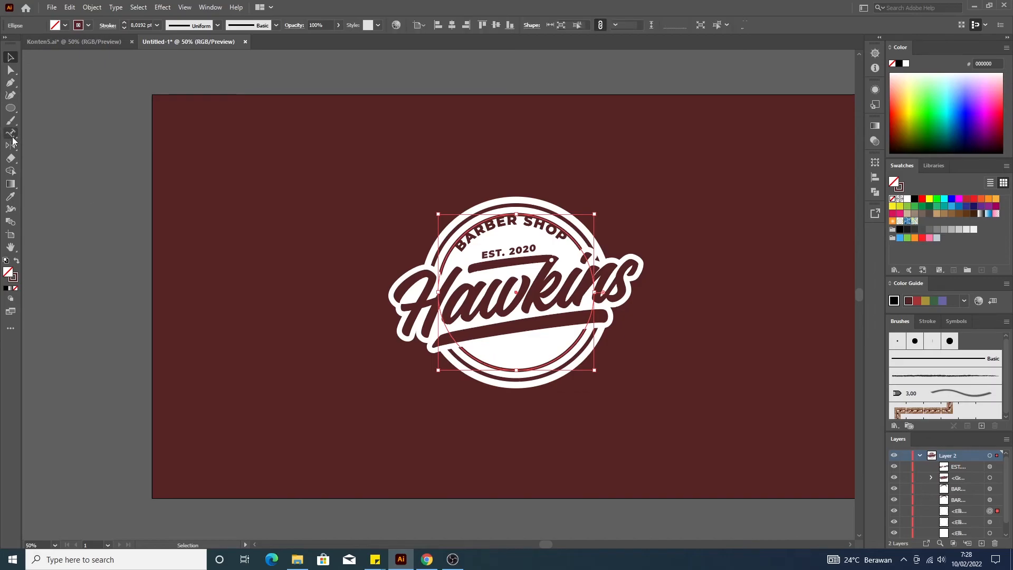
click(530, 369)
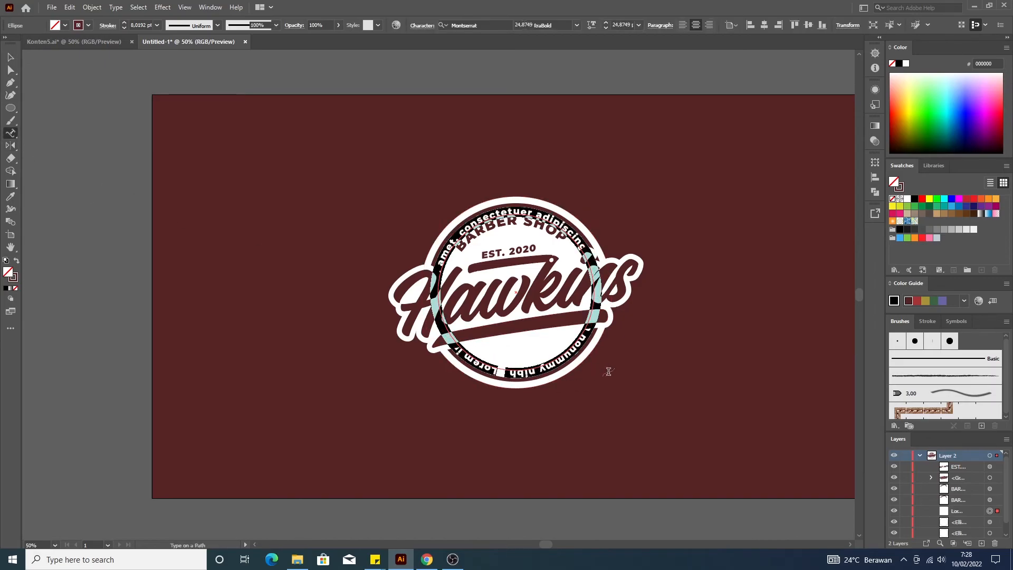
key(BackSpace)
text(HAI)
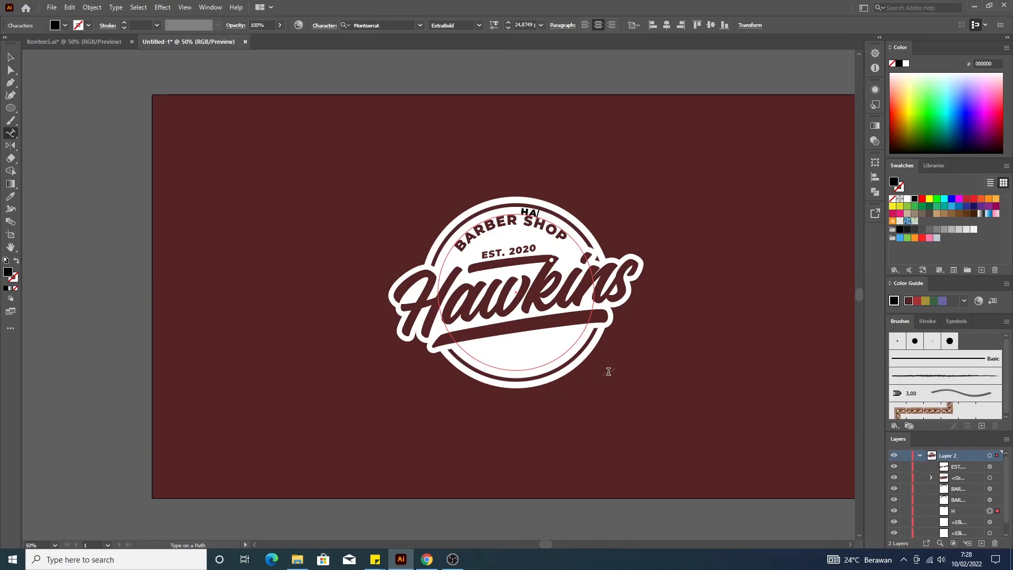
text(R CUT AND SHAVER)
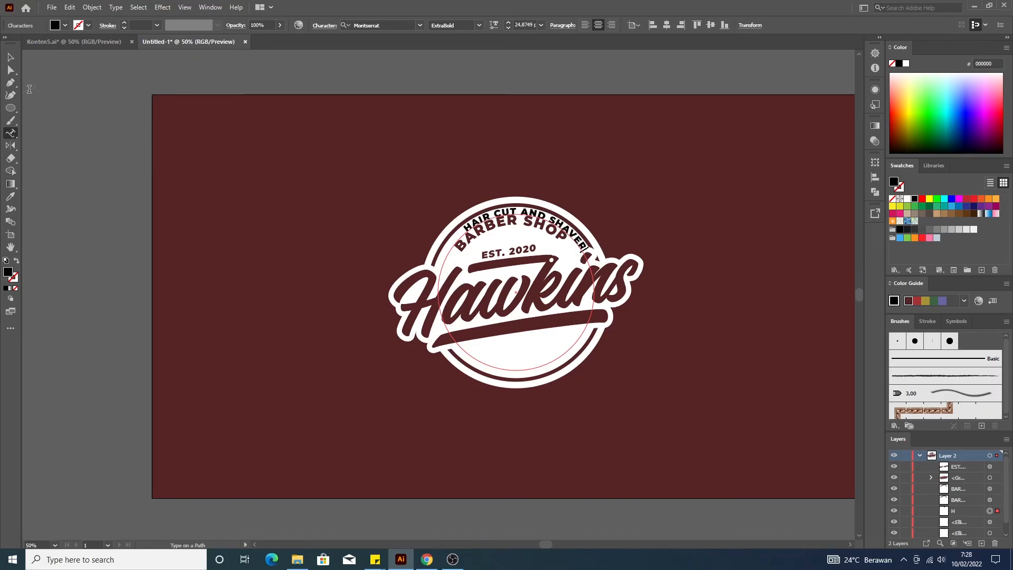
- Slide HAIR CUT AND SHAVER along its circular path to the badge's lower arc, flipped to the inner side so it reads upright
click(10, 57)
mouse_move(520, 211)
mouse_down()
mouse_move(555, 212)
mouse_move(549, 294)
mouse_move(532, 211)
mouse_up()
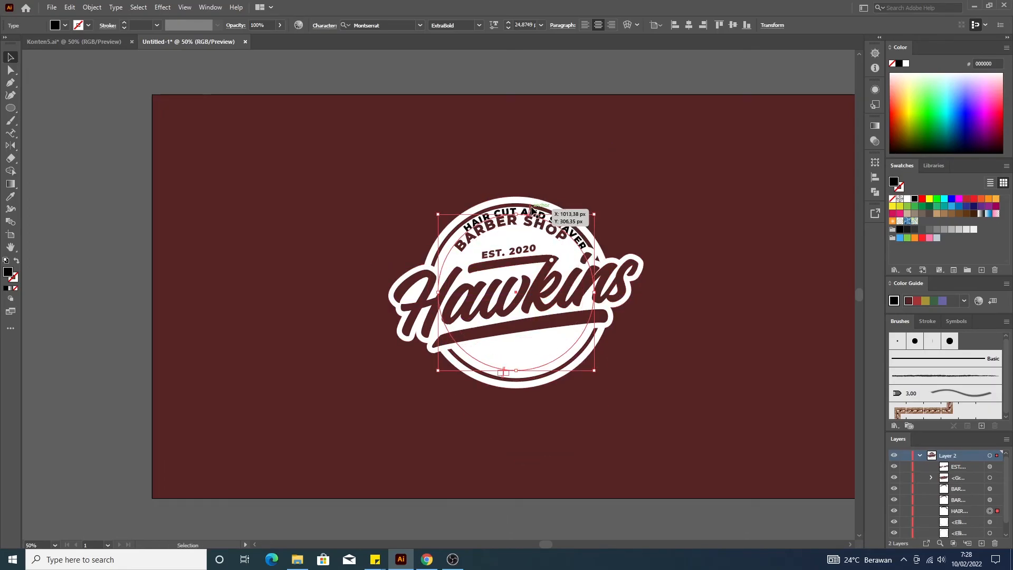
scroll(530, 212, up, 4)
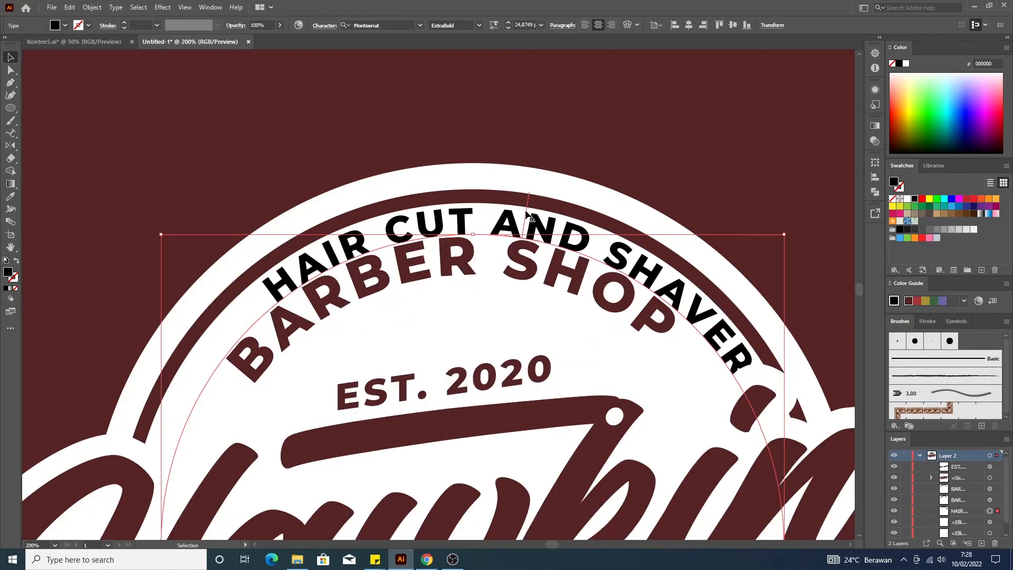
scroll(531, 216, down, 1)
drag(531, 217, 515, 512)
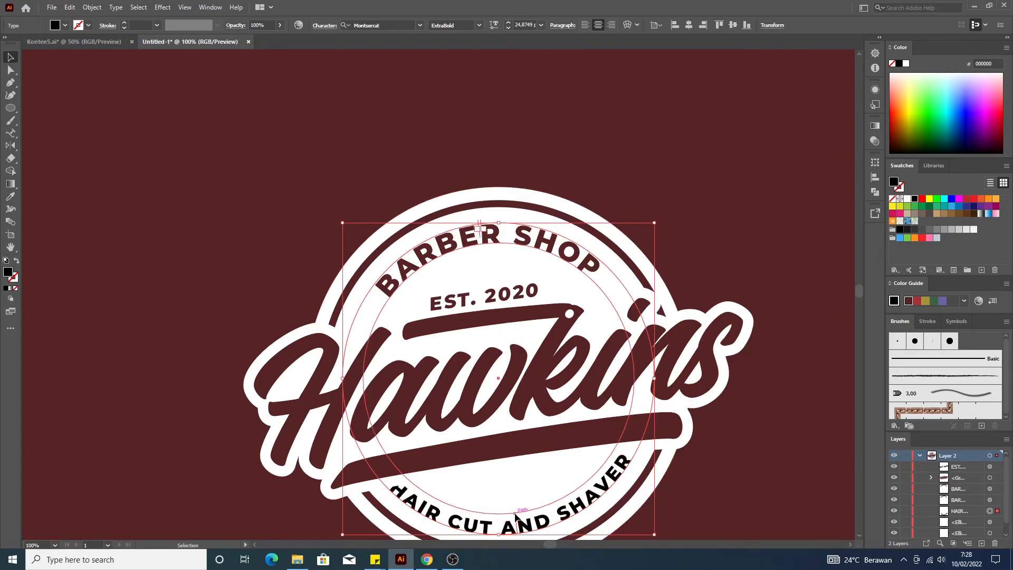
- Bring the HAIR CUT AND SHAVER path text to the front and scale it up around its centre to about 26.4 pt
right_click(522, 520)
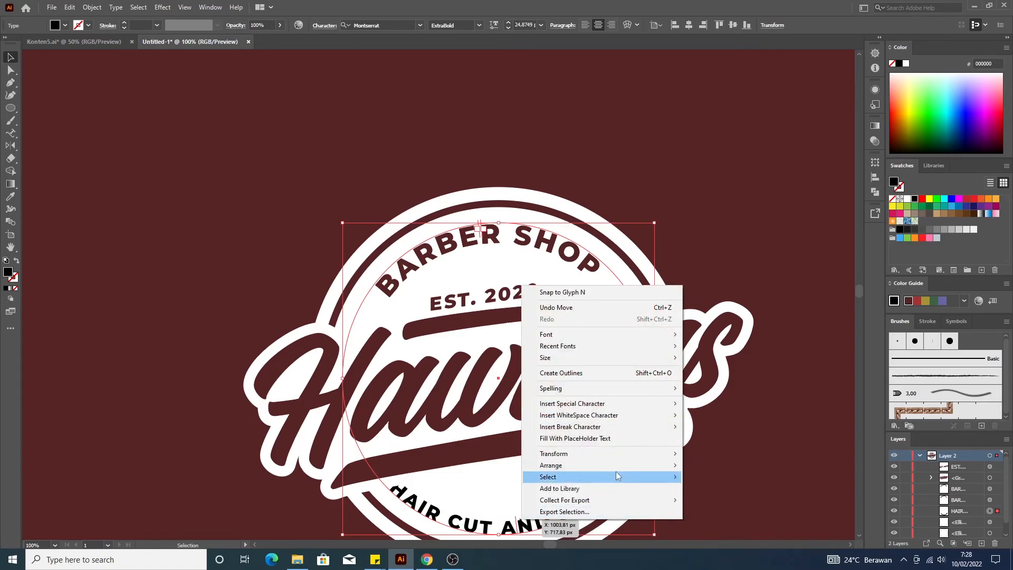
mouse_move(622, 465)
click(728, 465)
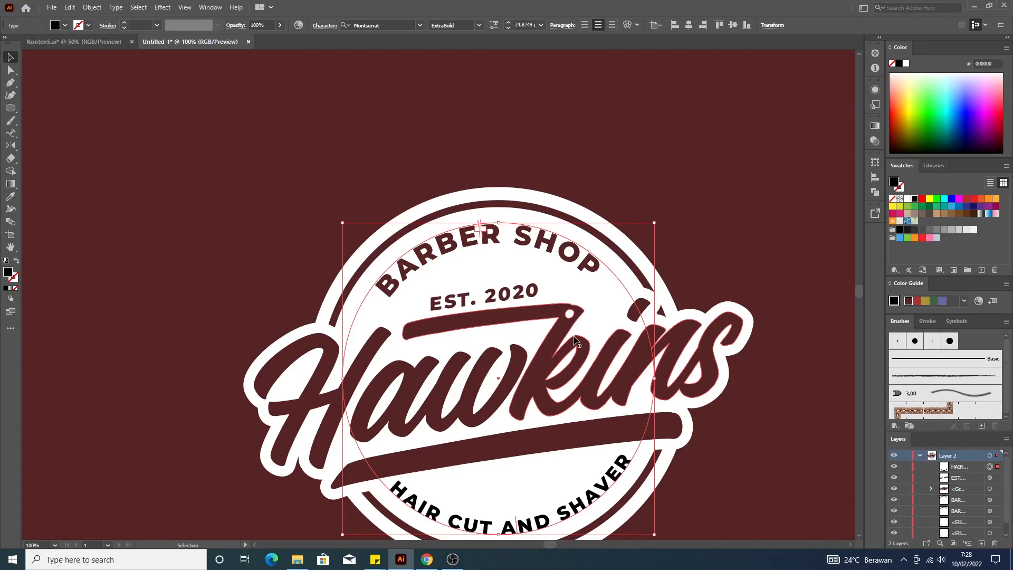
scroll(570, 340, down, 2)
scroll(569, 340, down, 1)
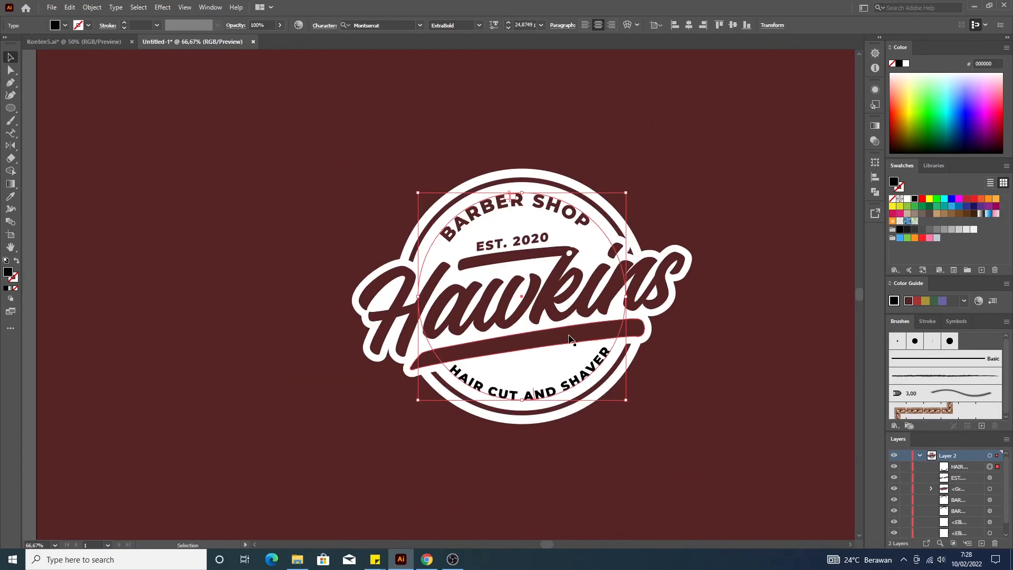
drag(627, 400, 634, 407)
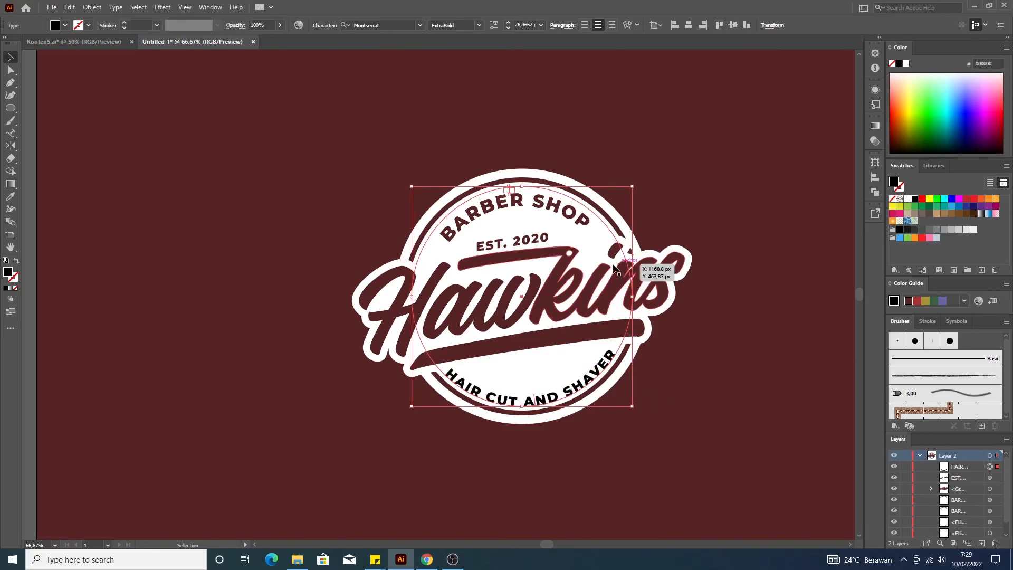
- Recolour the HAIR CUT AND SHAVER text with the background's dark red 562424 using the Eyedropper, and deselect it
key(i)
click(561, 128)
key(v)
click(562, 121)
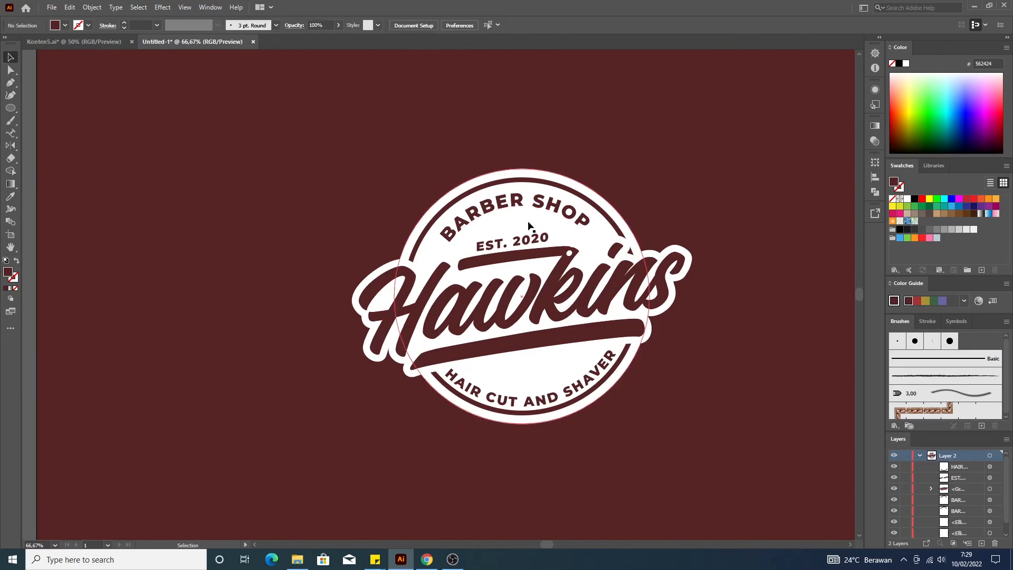
- Set the EST. 2020 text to the Bold Italic style of Montserrat and deselect it
click(532, 240)
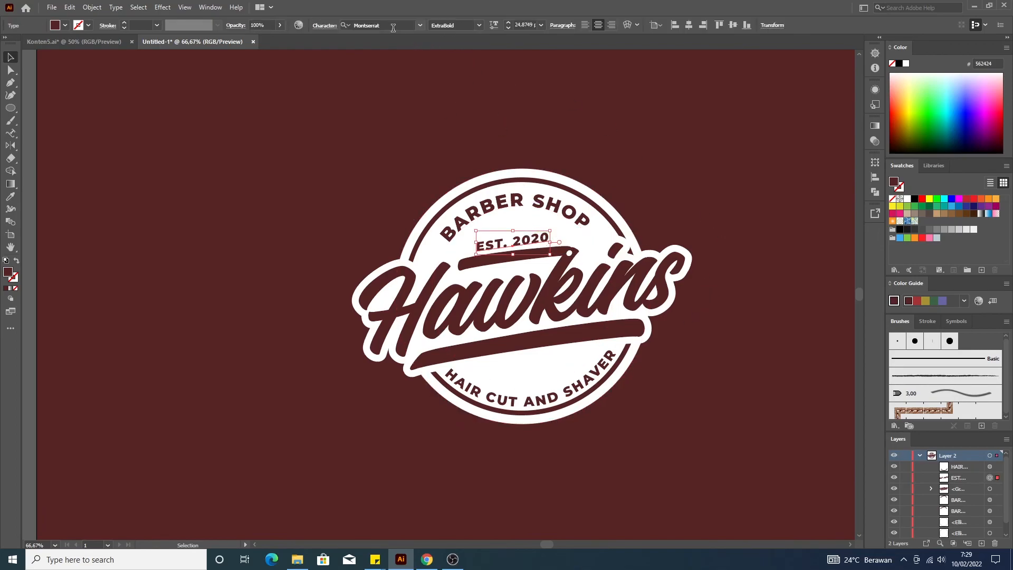
click(479, 26)
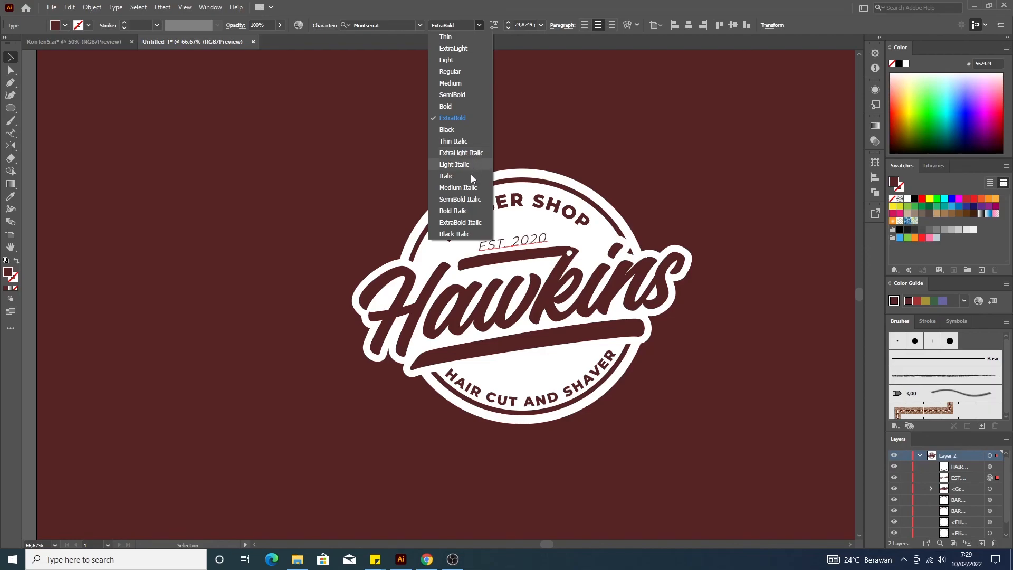
click(467, 210)
click(597, 155)
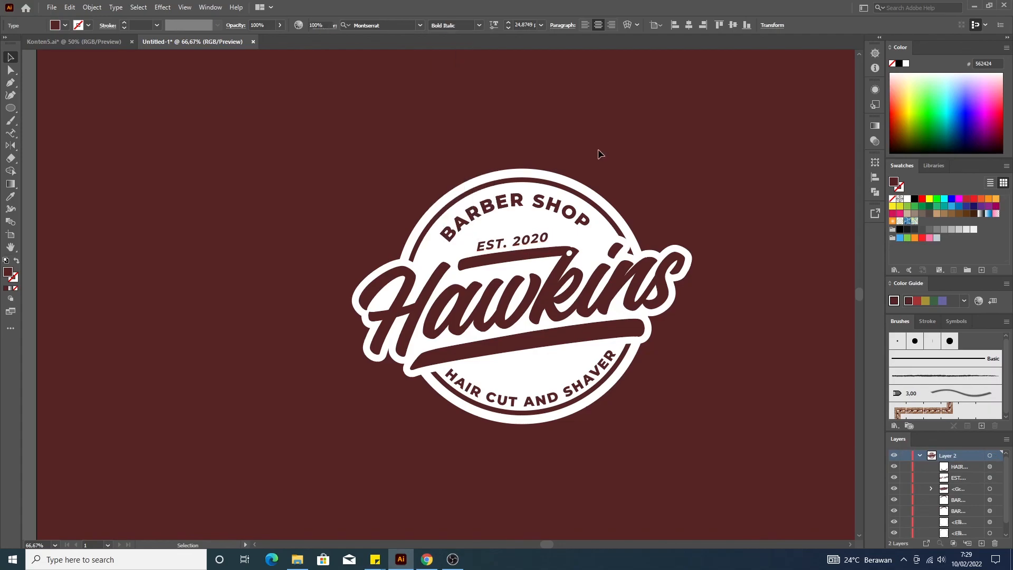
scroll(599, 154, down, 2)
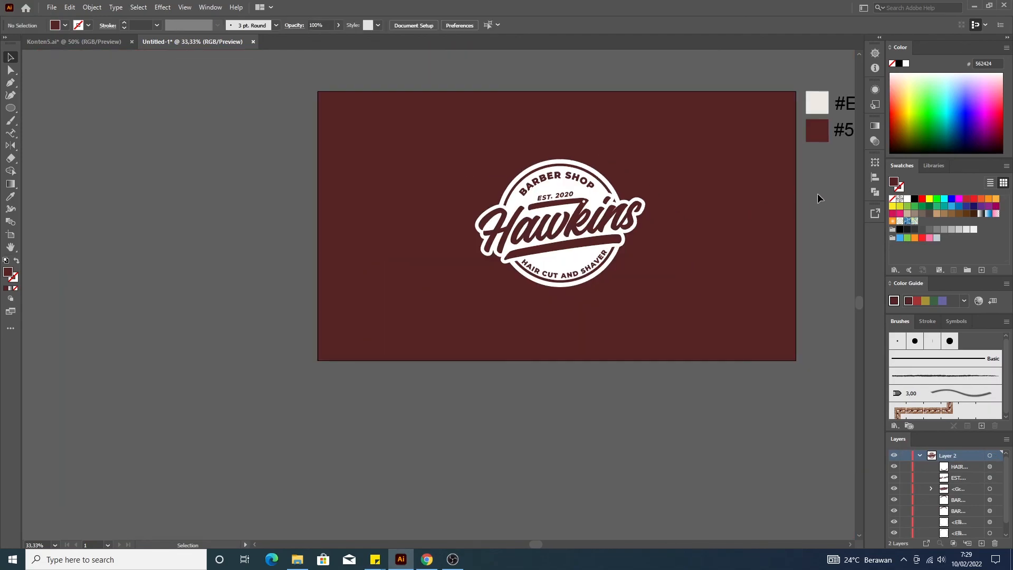
scroll(812, 203, up, 1)
scroll(816, 215, up, 1)
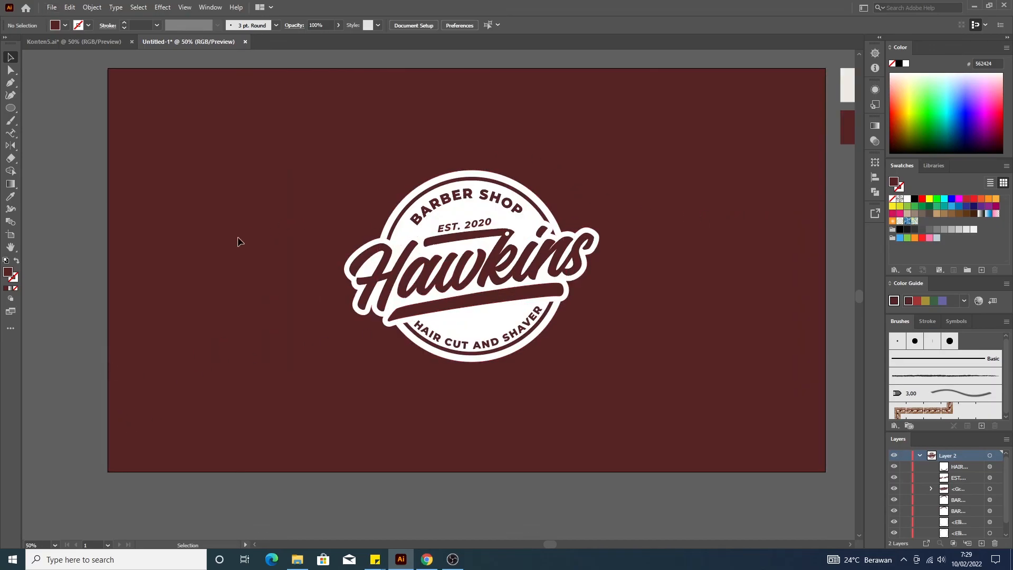
scroll(357, 291, up, 2)
scroll(357, 289, down, 1)
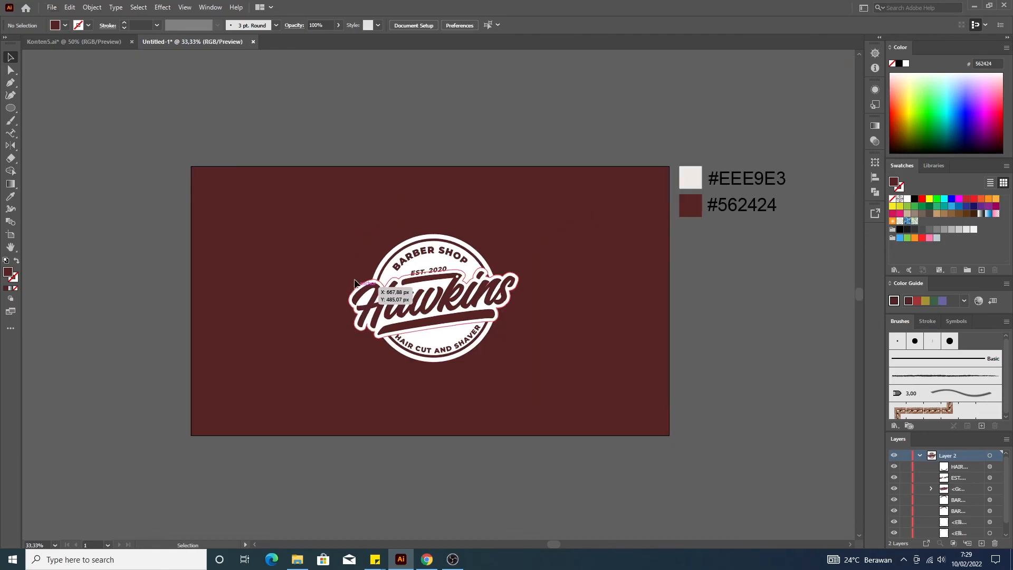
drag(520, 354, 348, 94)
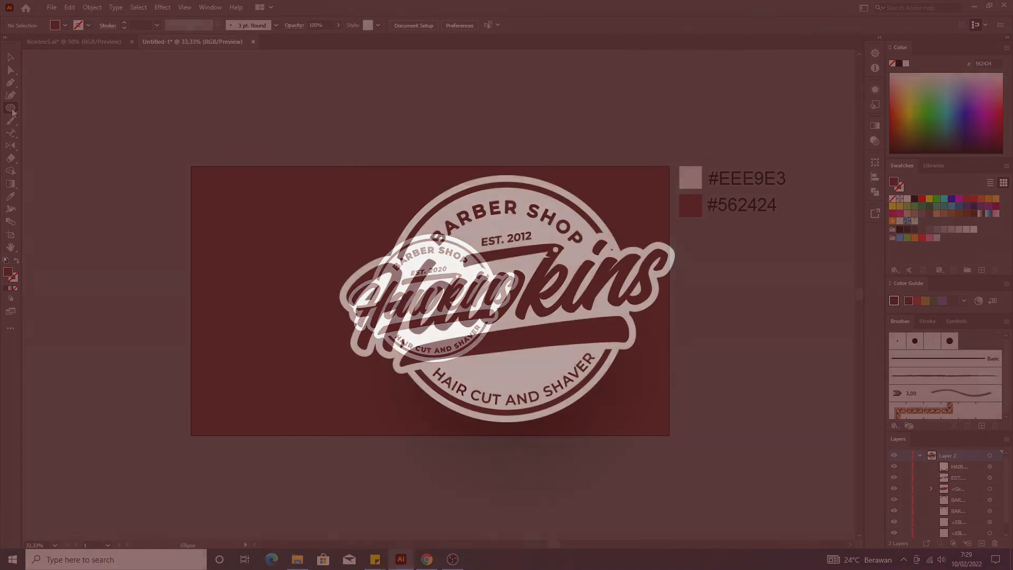